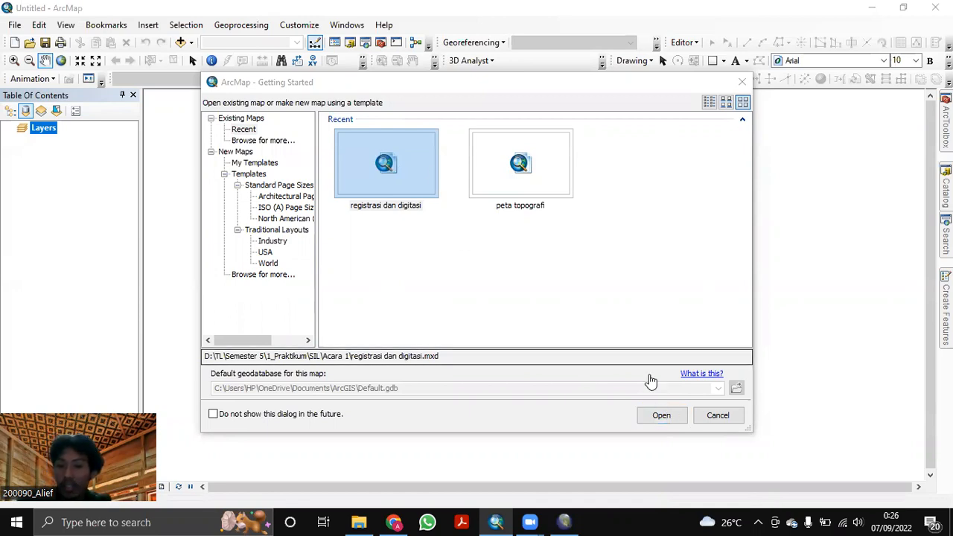
Open the recent map "registrasi dan digitasi" and switch to Global Mapper to open a data file.
left_click(660, 415)
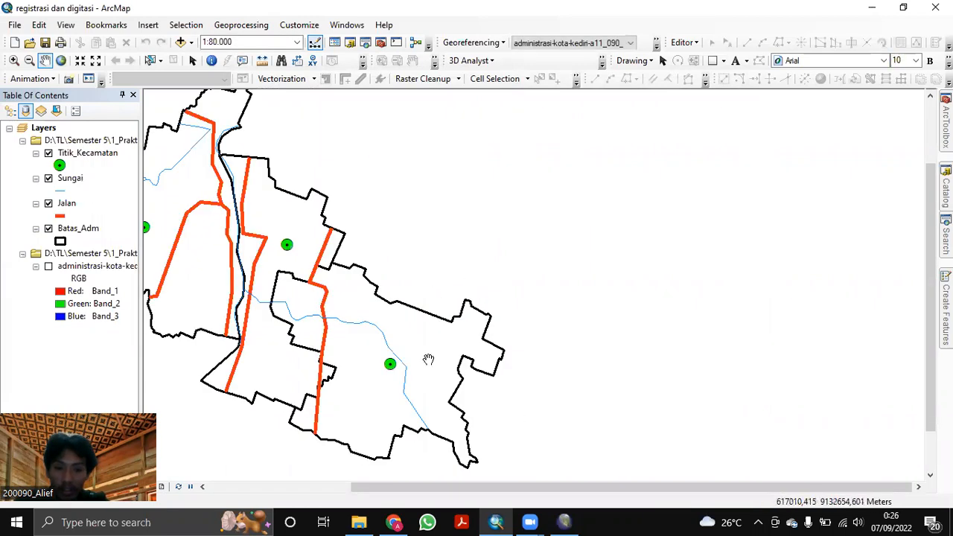
left_click(497, 522)
left_click(497, 522)
left_click(560, 521)
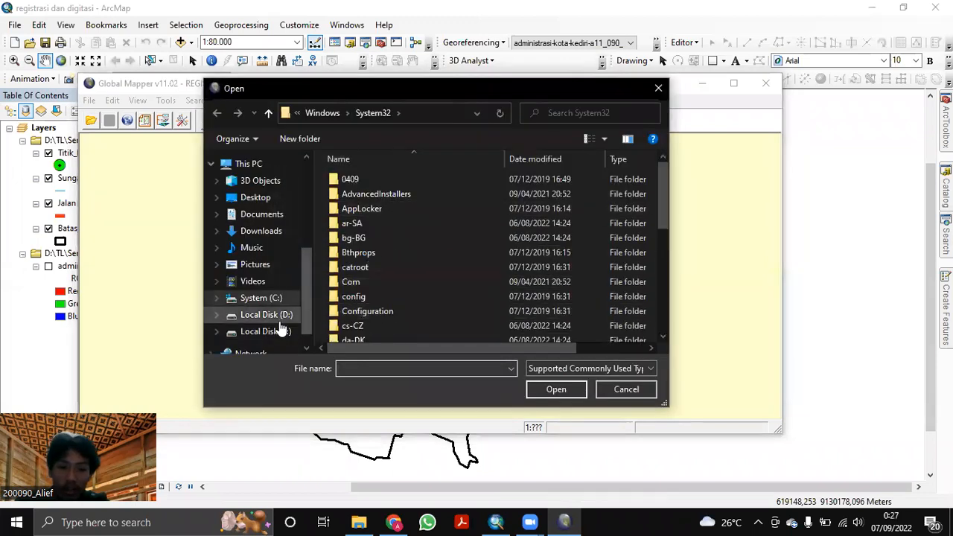
Load the boundary shapefile Batas_Adm.shp from D:\TL\Semester 5\1_Praktikum\SIL\Acara 1.
left_click(275, 316)
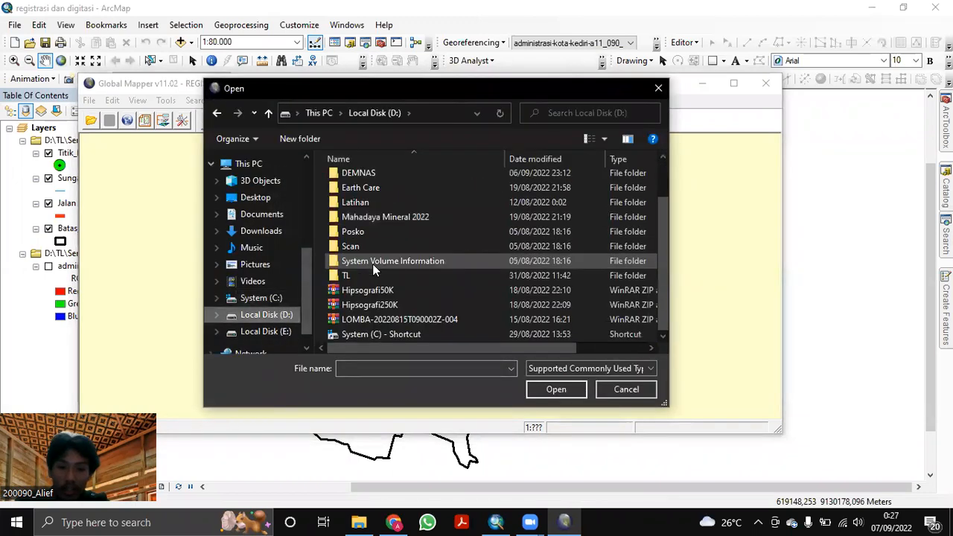
double_click(373, 274)
scroll(376, 268, "down", 3)
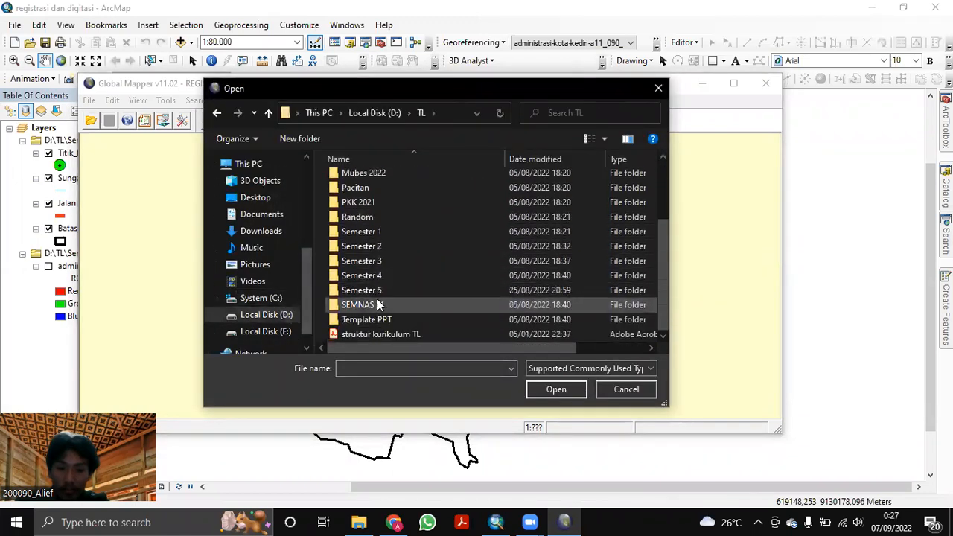
double_click(365, 297)
double_click(394, 178)
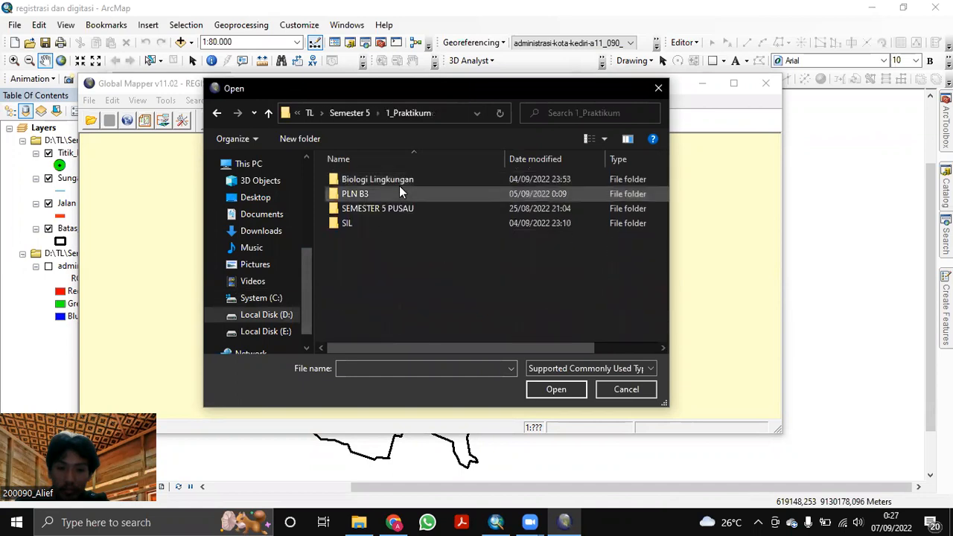
double_click(389, 218)
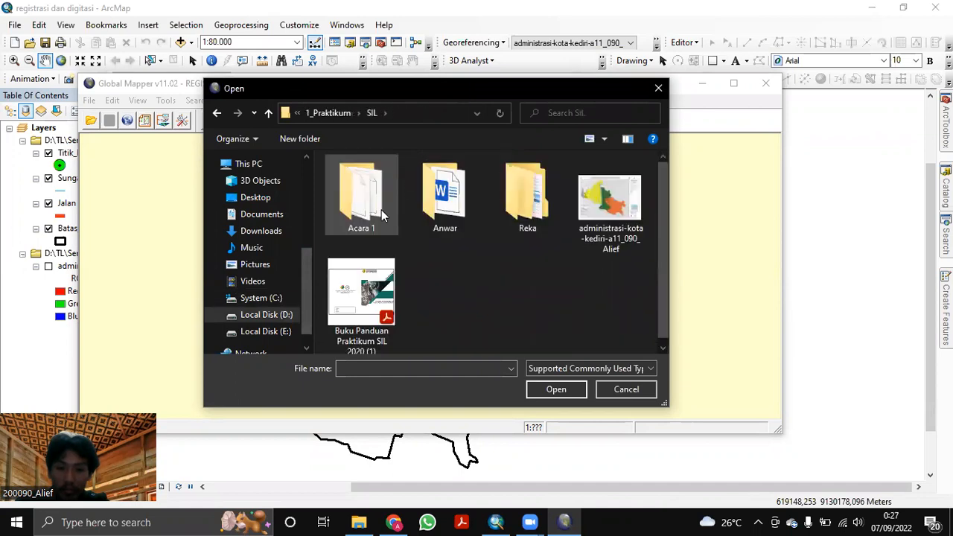
double_click(378, 214)
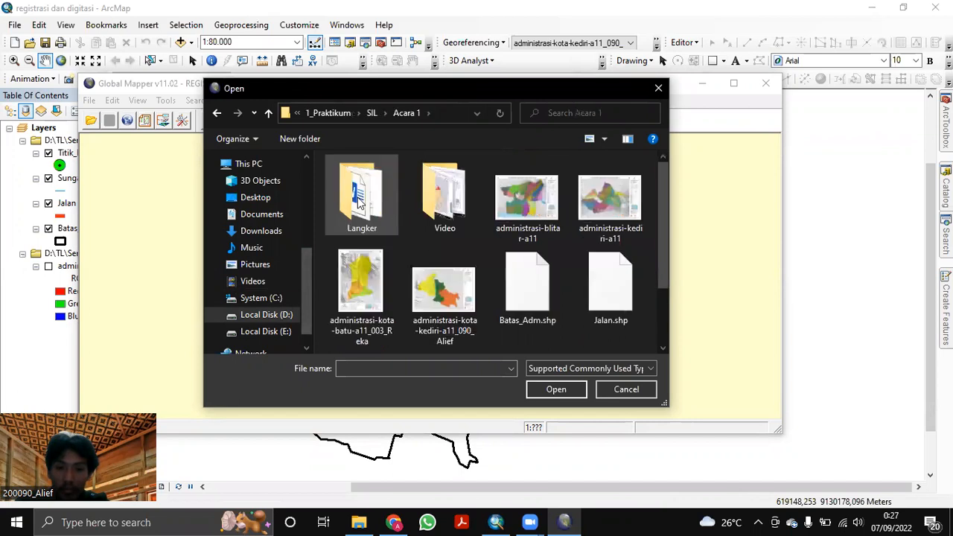
double_click(362, 200)
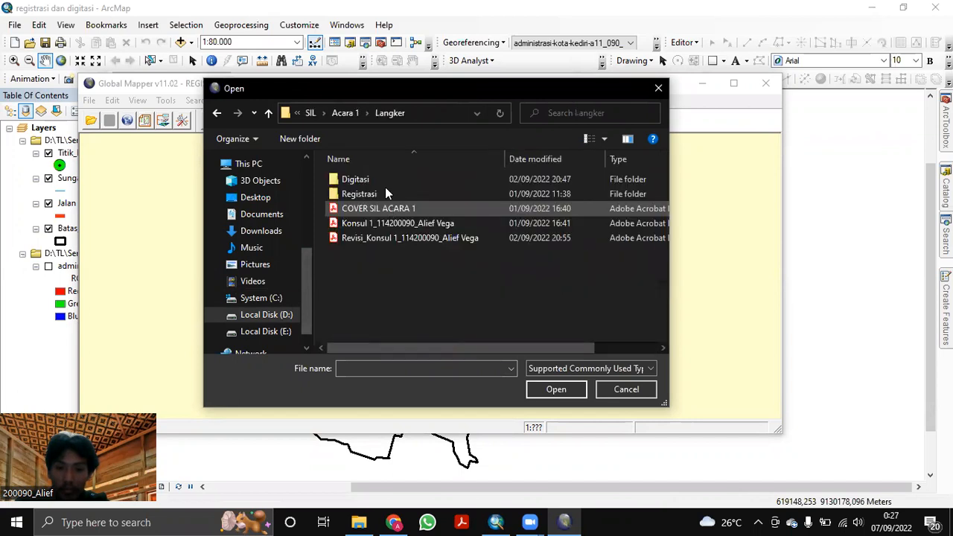
key("alt+Left")
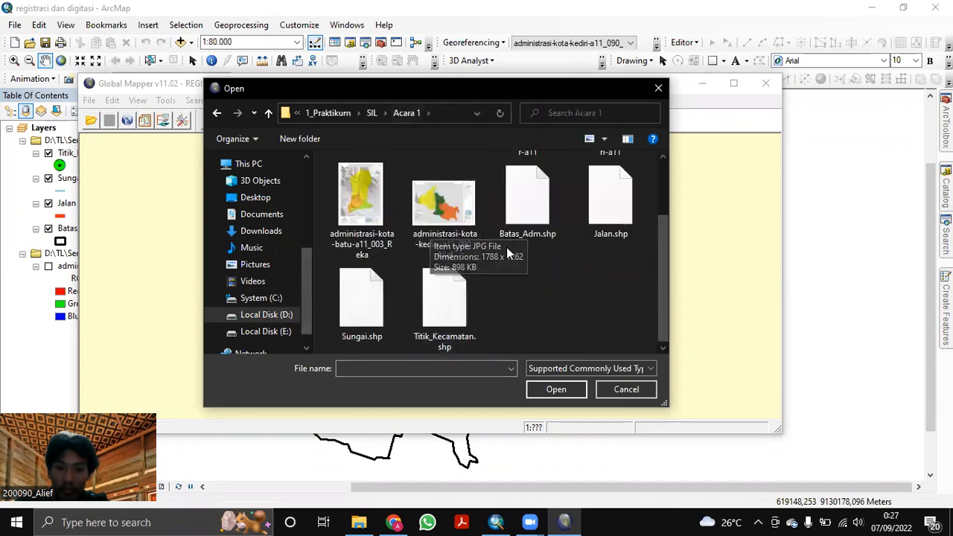
left_click(530, 214)
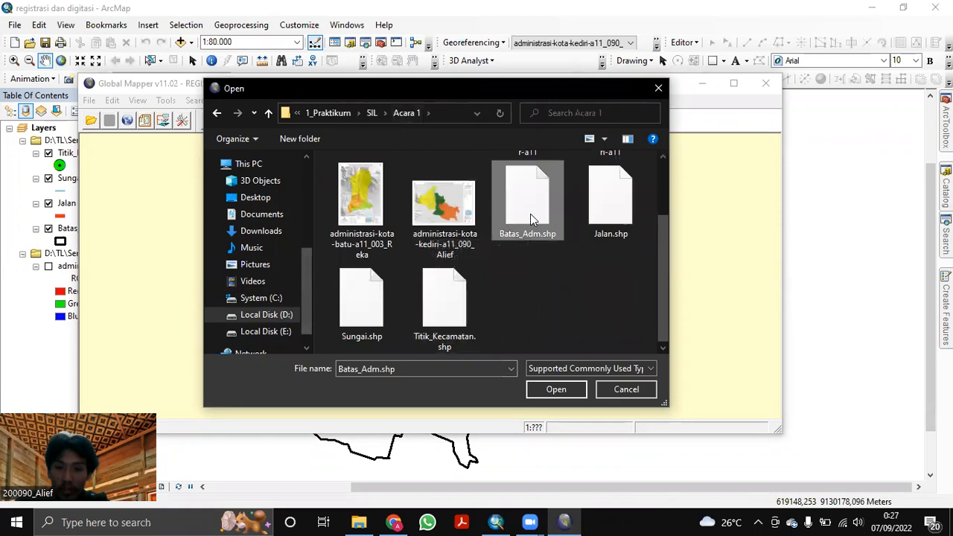
left_click(562, 390)
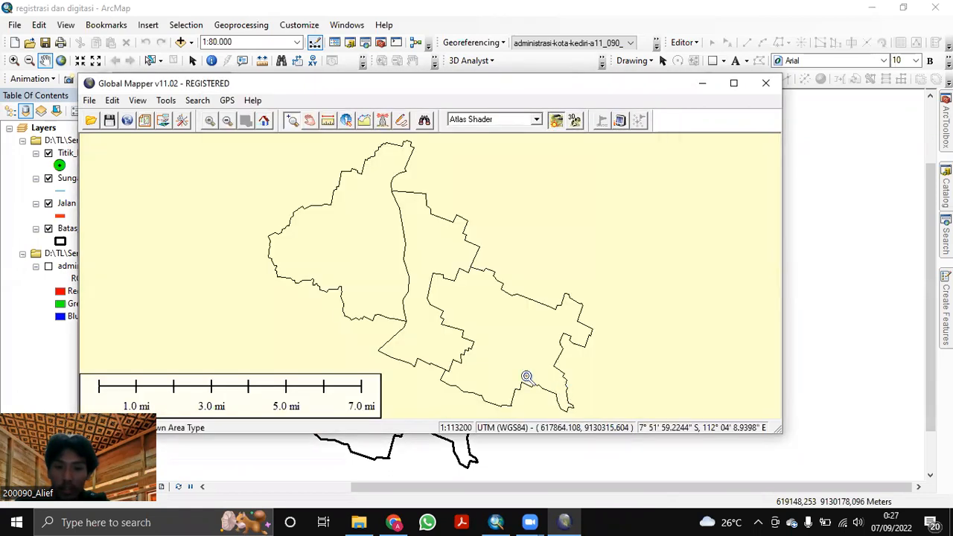
Start opening additional data files and browse from the Acara 1 folder back to the root of Local Disk (D:).
left_click(88, 99)
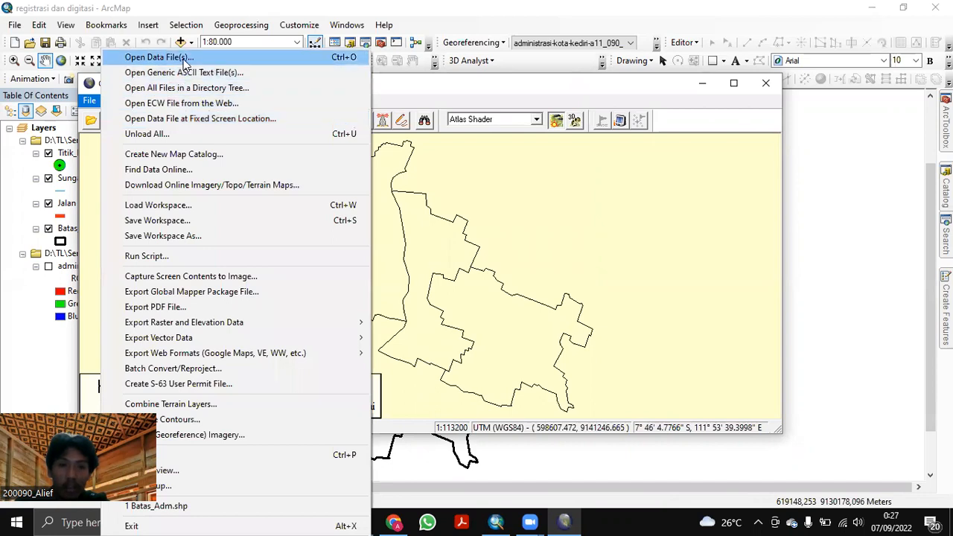
left_click(157, 58)
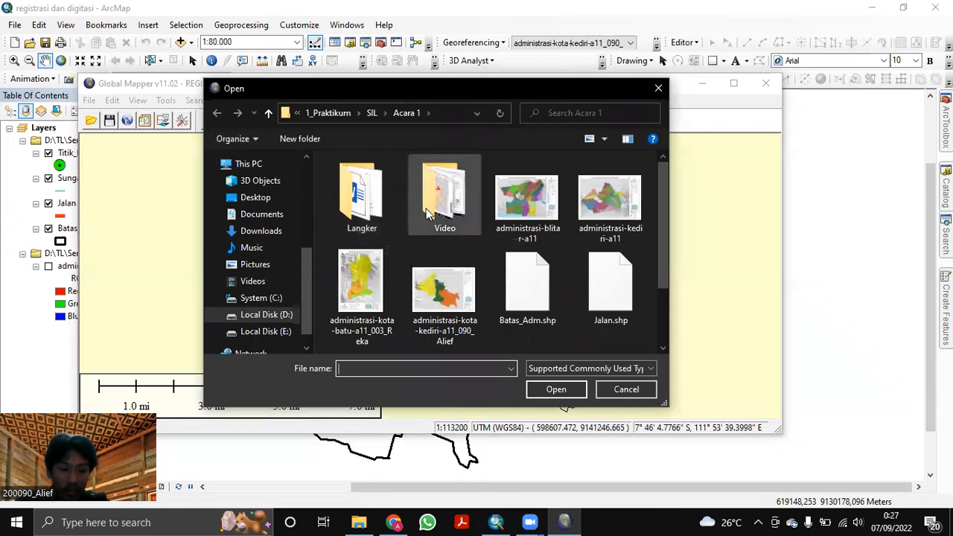
scroll(450, 214, "down", 1)
scroll(450, 215, "up", 1)
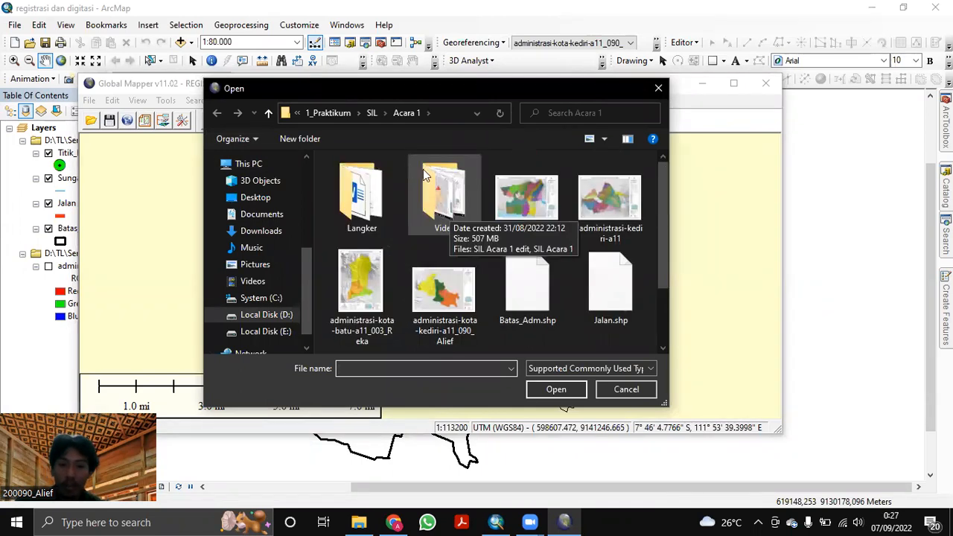
left_click(368, 113)
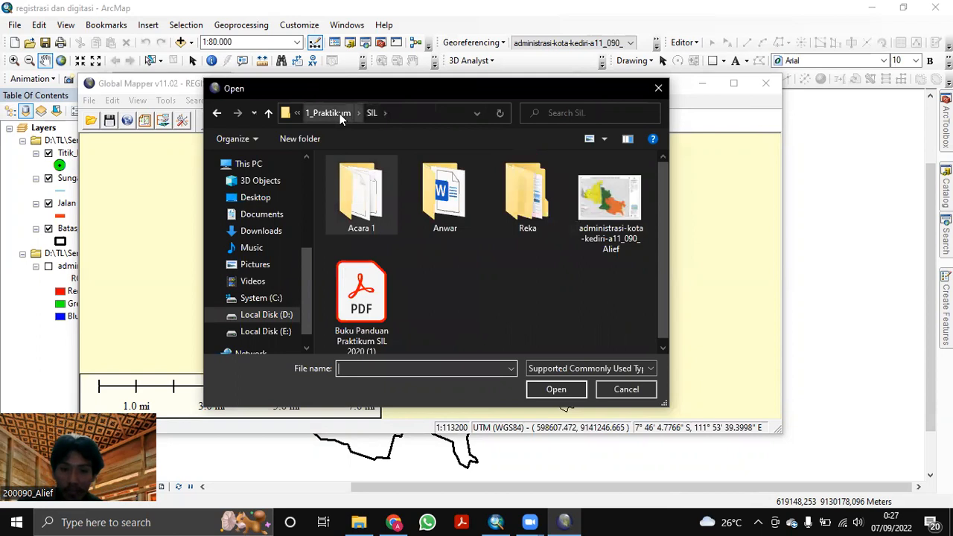
left_click(341, 116)
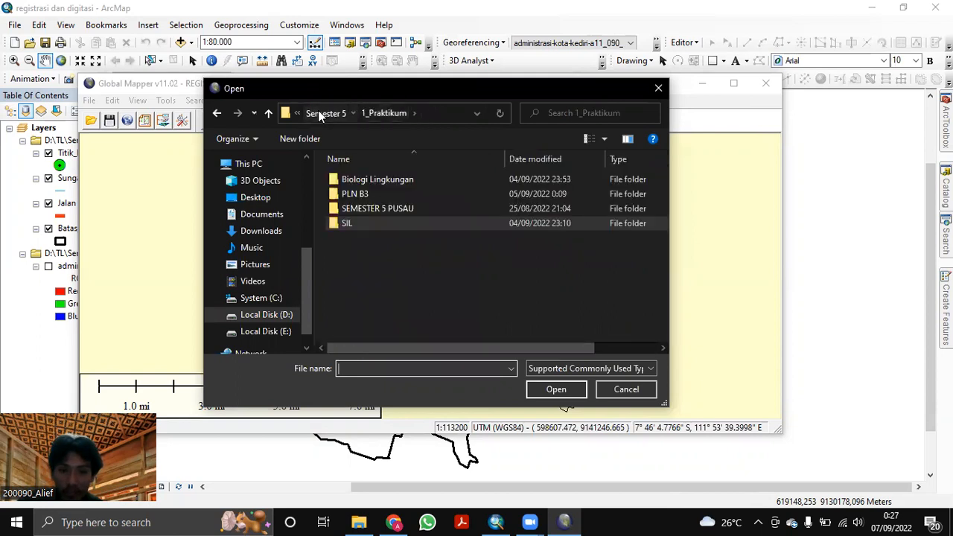
left_click(332, 115)
left_click(310, 113)
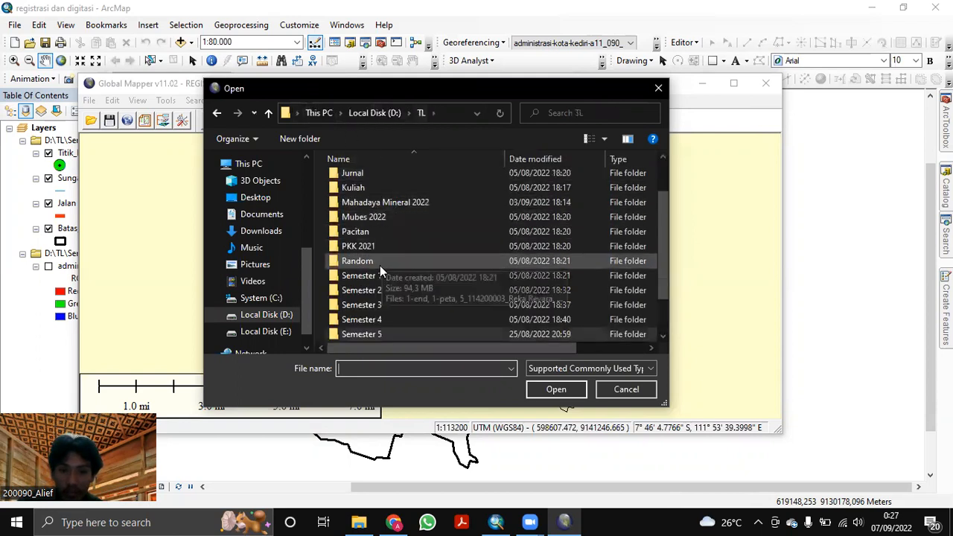
left_click(319, 113)
scroll(382, 241, "down", 3)
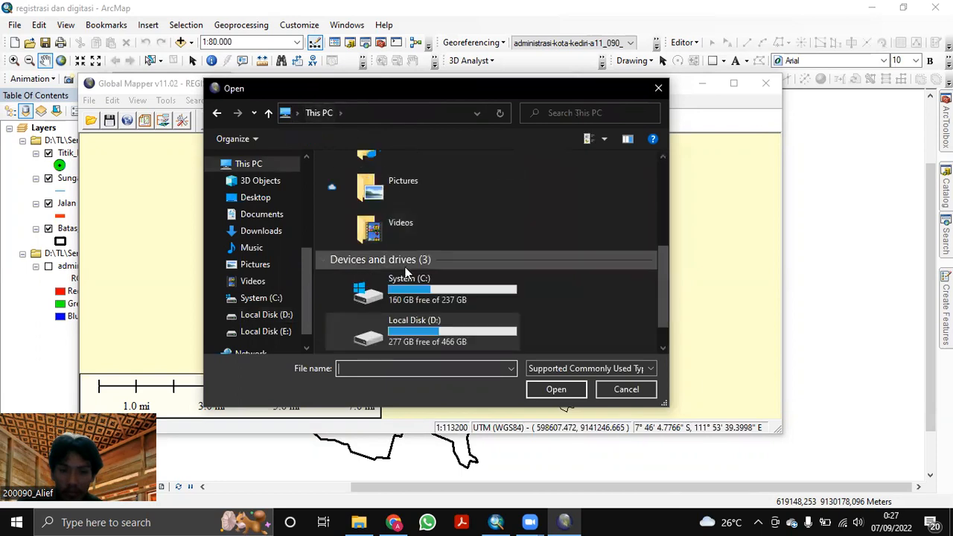
double_click(412, 325)
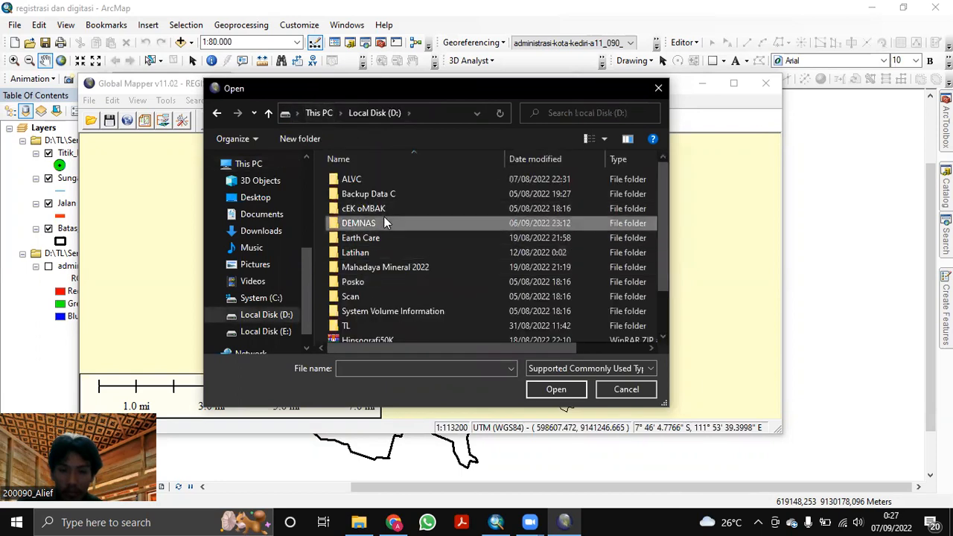
Load all the .hgt elevation files from DEMNAS\Jawa\Jawa and maximize the Global Mapper window.
double_click(384, 216)
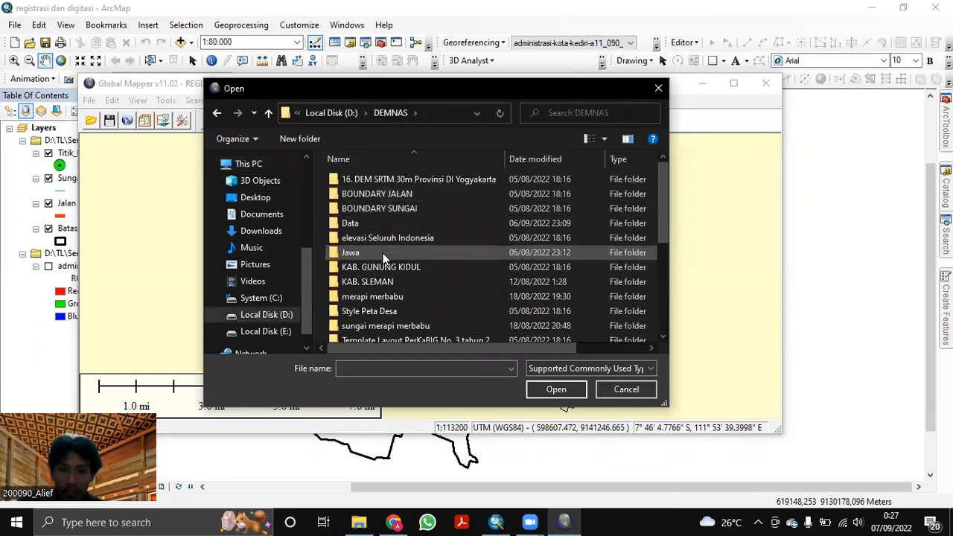
double_click(383, 251)
double_click(372, 184)
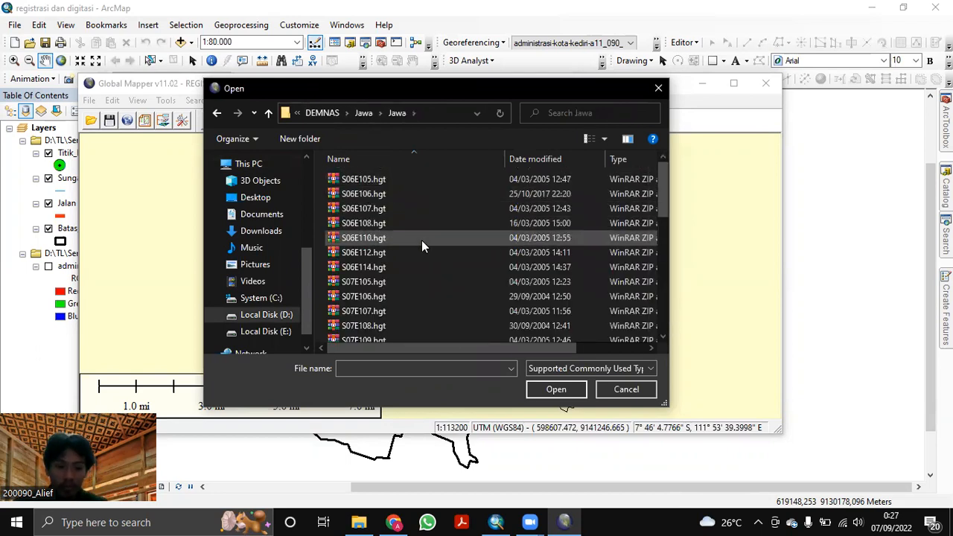
key("ctrl+a")
left_click(551, 389)
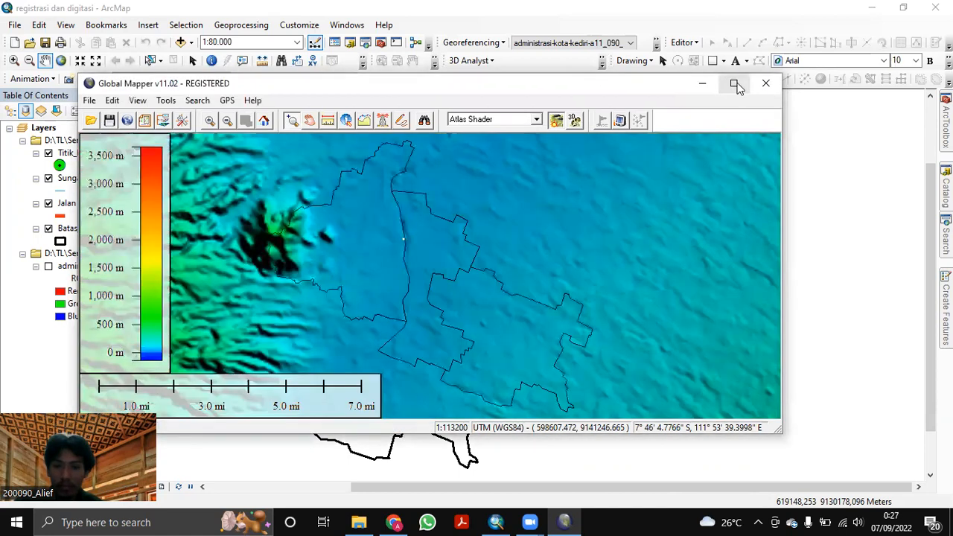
left_click(731, 82)
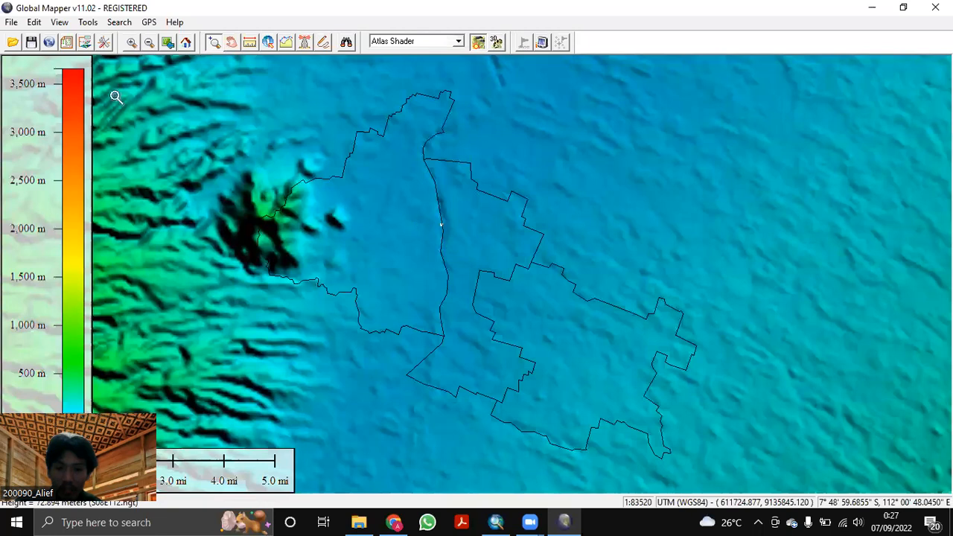
Generate contours at a 5 m interval, with the contour bounds limited to a drawn box enclosing the whole administrative boundary.
left_click(11, 22)
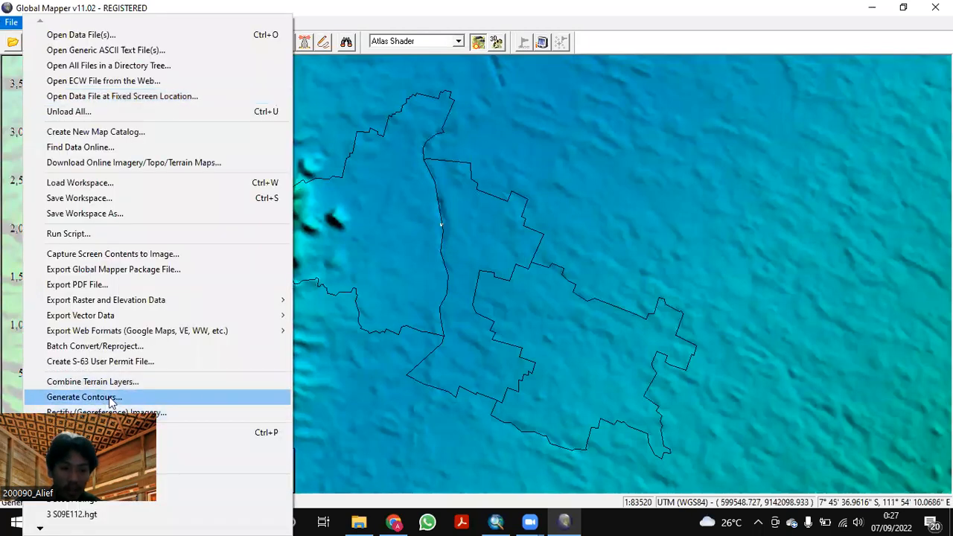
left_click(110, 400)
key("Tab")
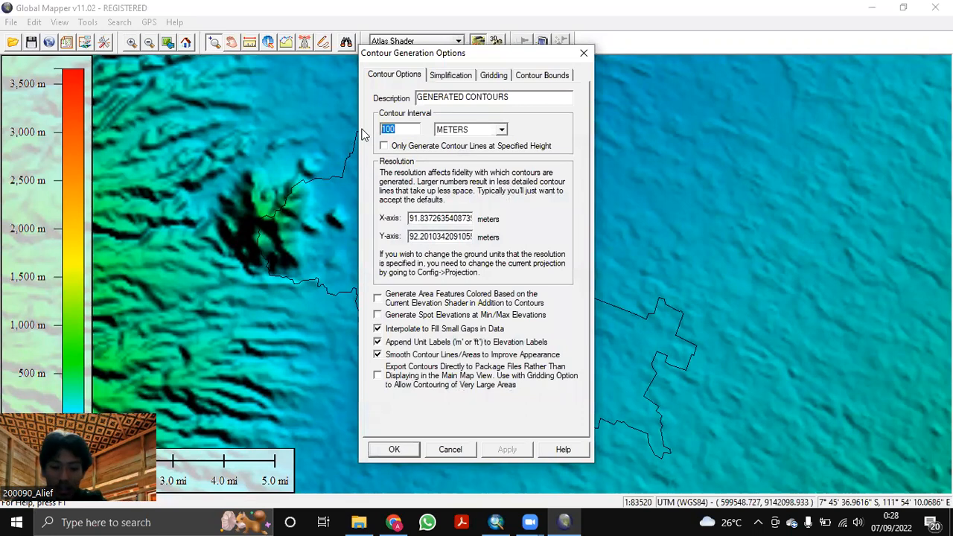
left_click(542, 75)
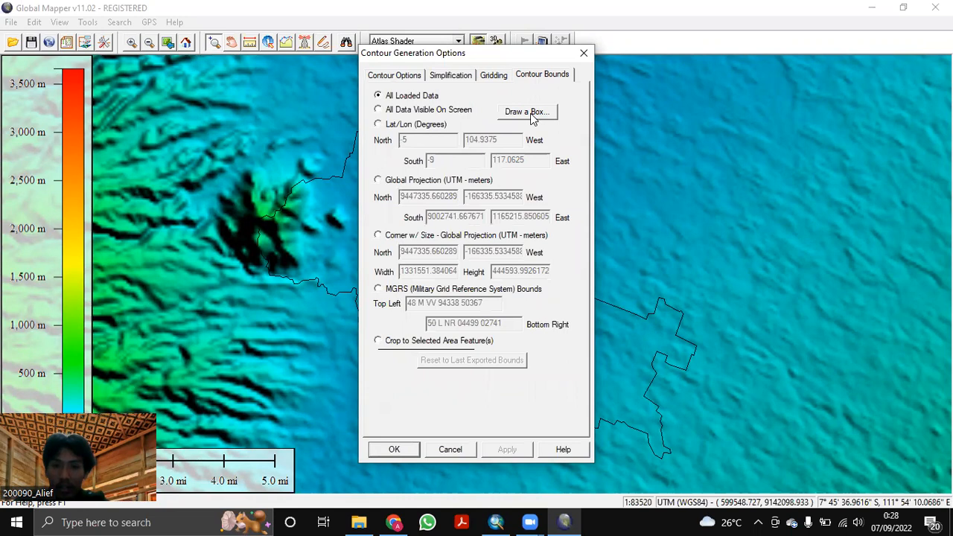
left_click(528, 112)
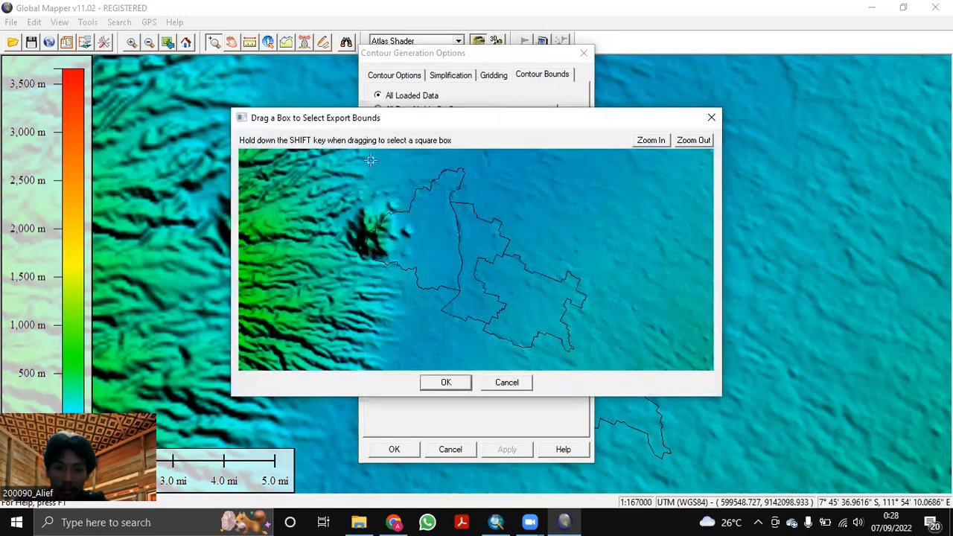
left_click_drag(355, 154, 596, 365)
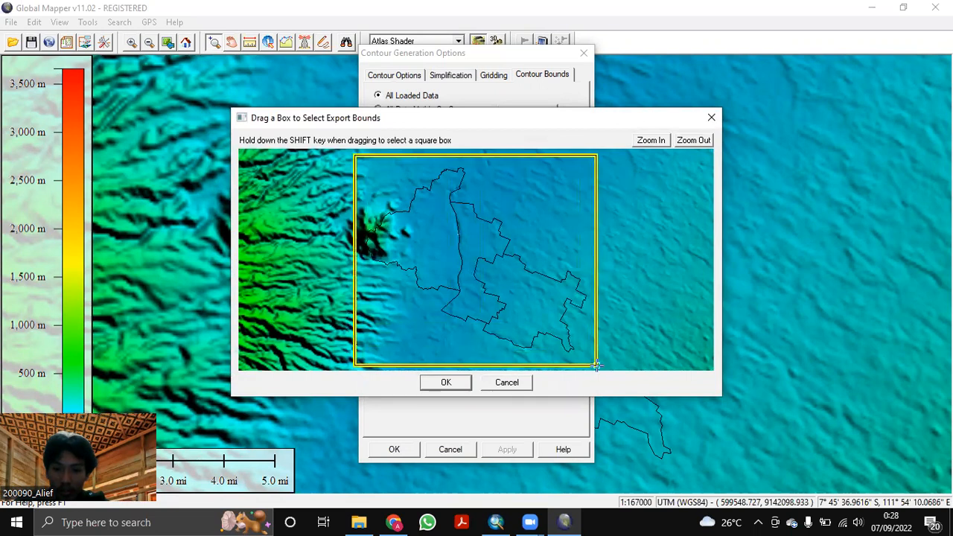
left_click(447, 383)
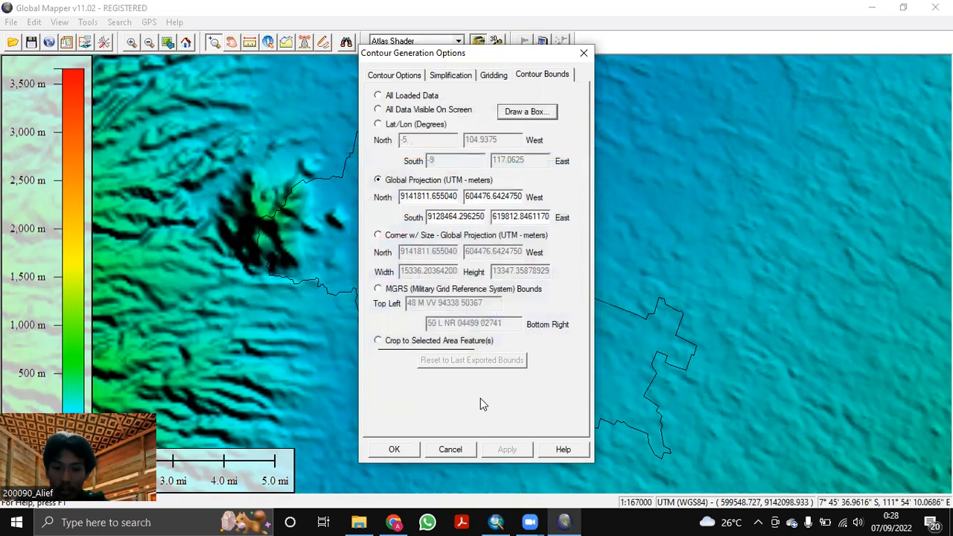
left_click(408, 447)
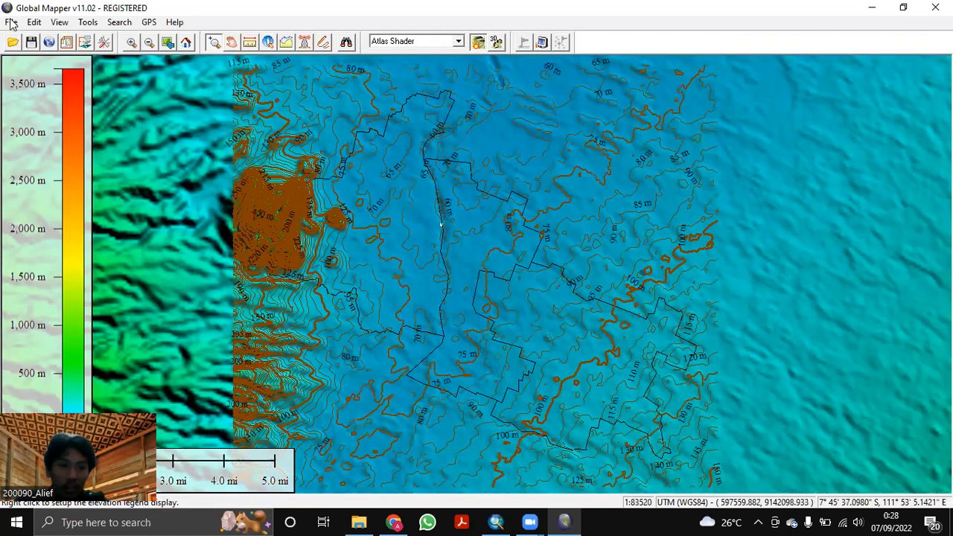
Set up a Shapefile export of the vector data and open the file selection for its output.
left_click(10, 23)
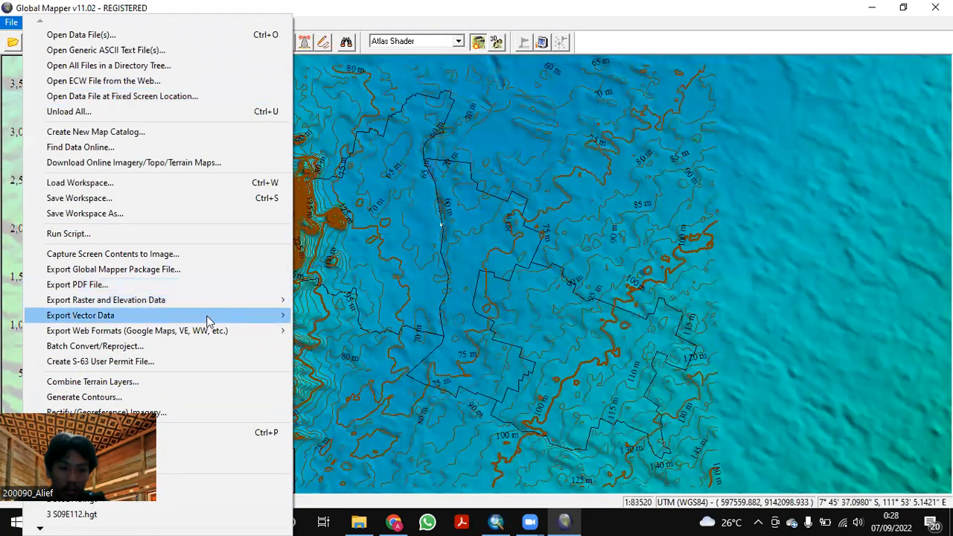
mouse_move(210, 319)
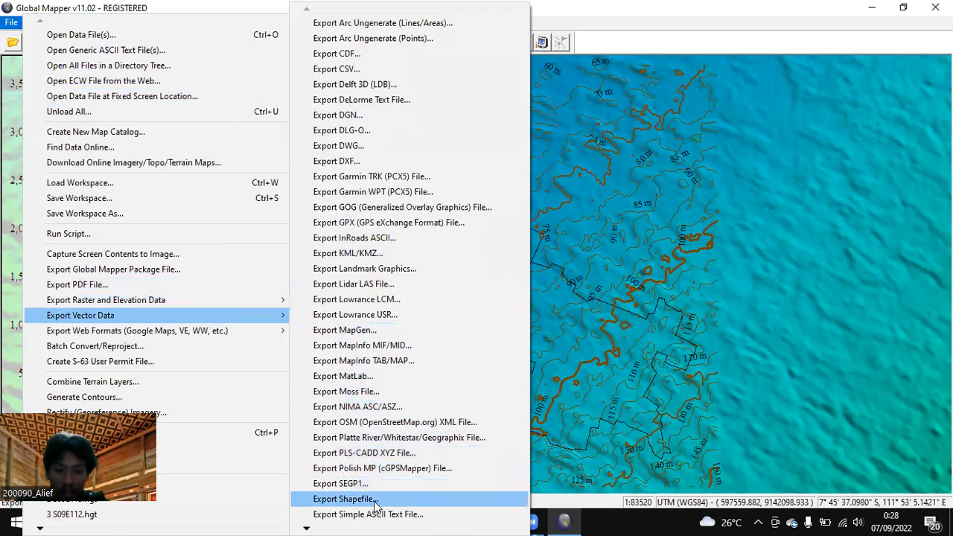
left_click(376, 506)
left_click(463, 349)
left_click(378, 130)
left_click(536, 149)
Browse the shapefile's save location to D:\TL\Semester 5\1_Praktikum\SIL\Acara 1.
left_click(311, 317)
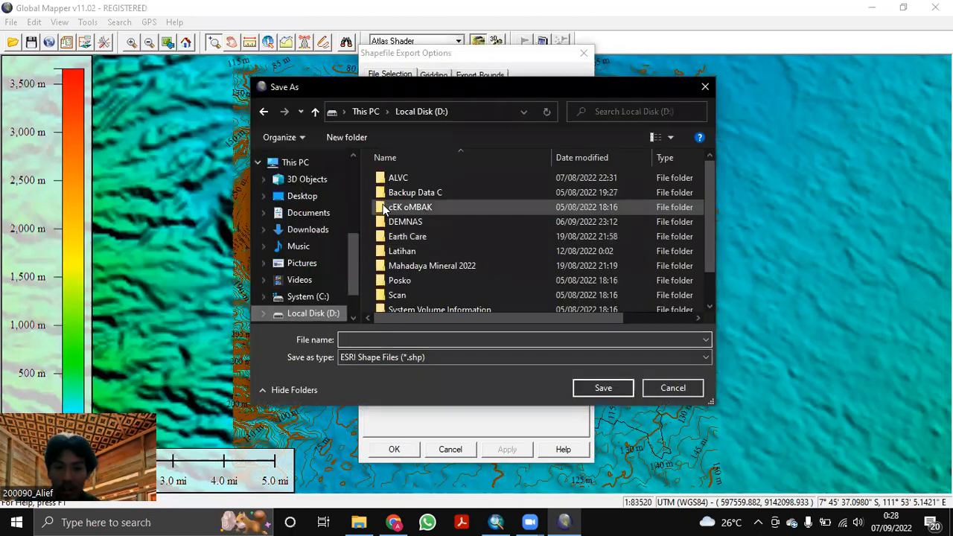
scroll(412, 267, "down", 1)
left_click(402, 289)
double_click(402, 289)
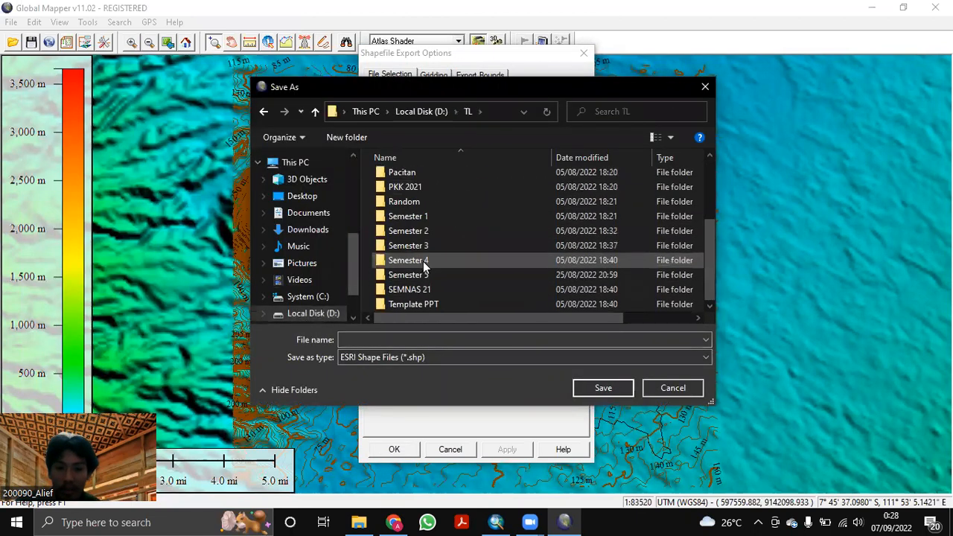
double_click(429, 274)
double_click(439, 185)
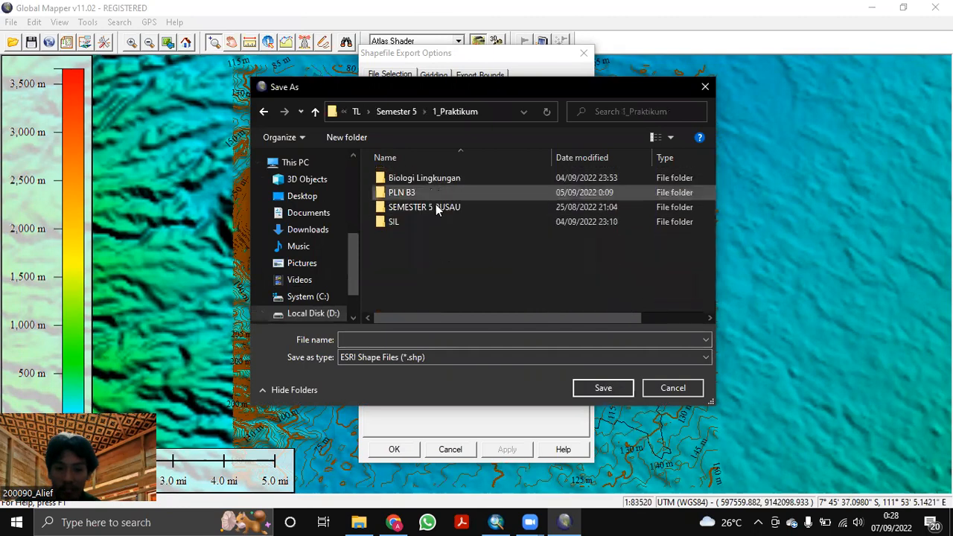
double_click(426, 222)
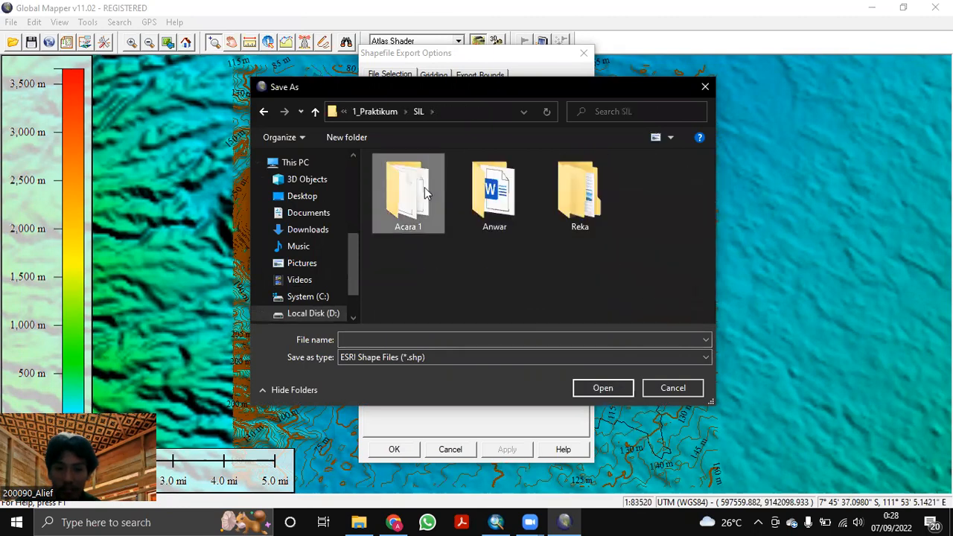
double_click(425, 187)
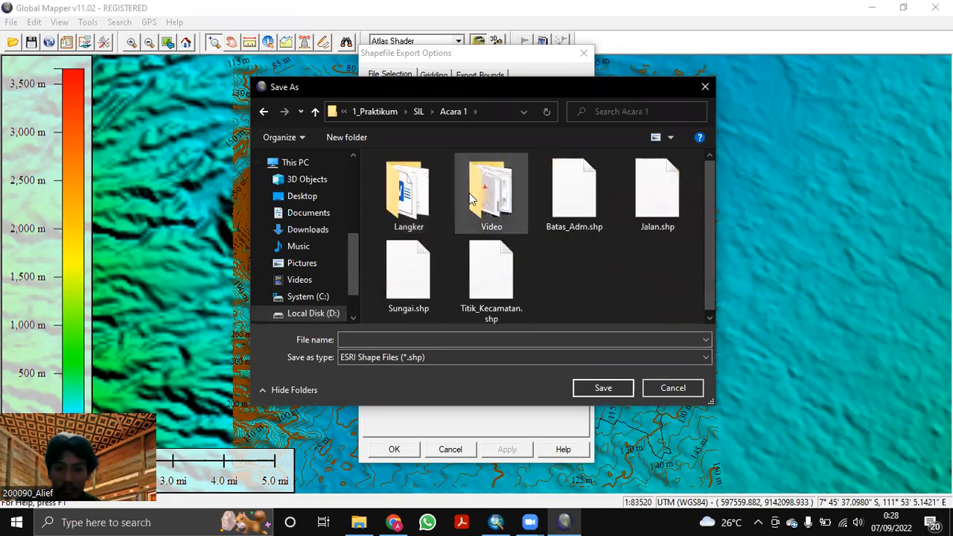
Create an Acara 2 folder inside SIL and export the contour lines there as the shapefile "contour 5m".
left_click(416, 112)
left_click(356, 139)
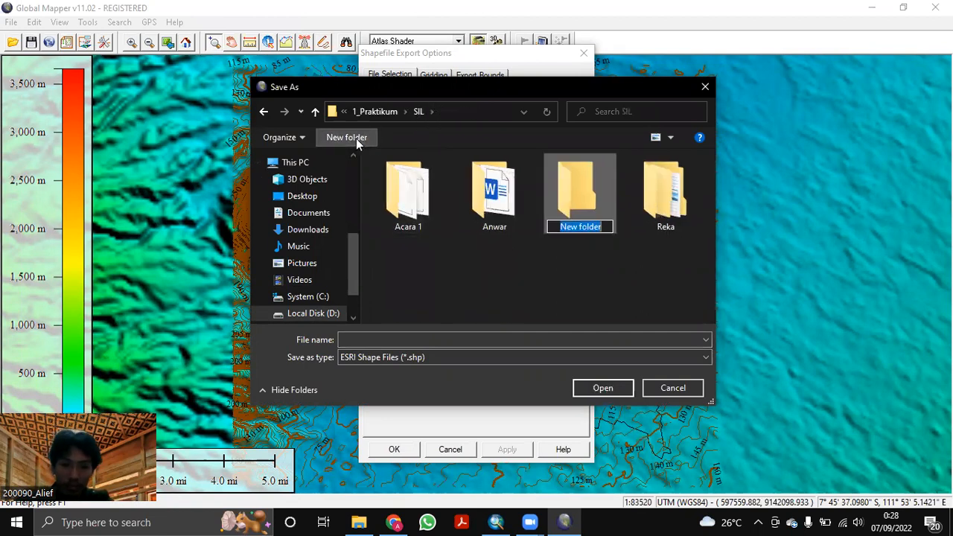
type("Acara 2")
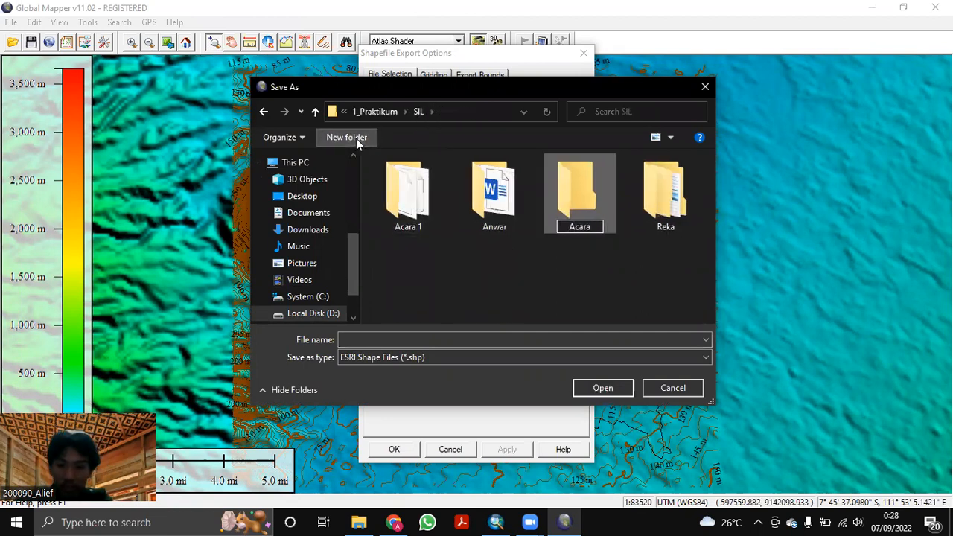
left_click(566, 252)
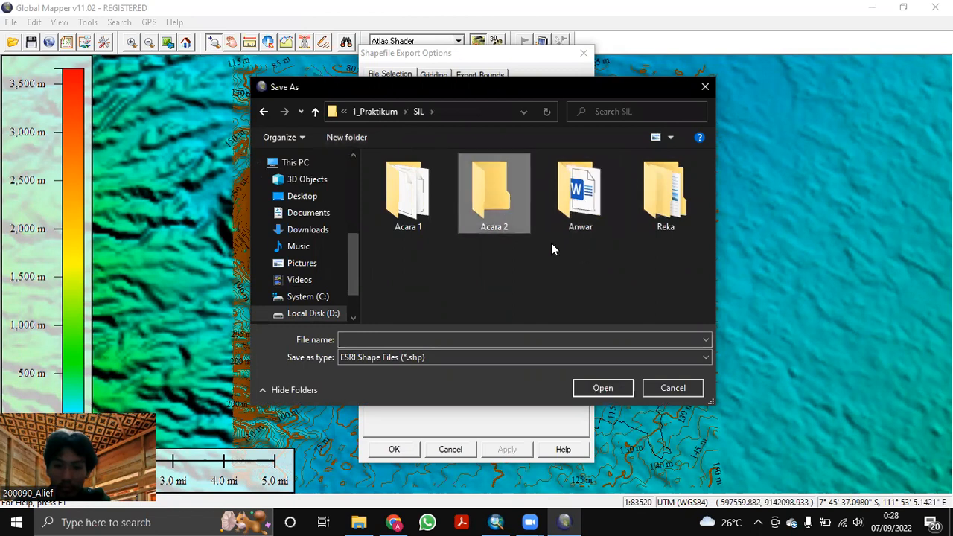
double_click(503, 202)
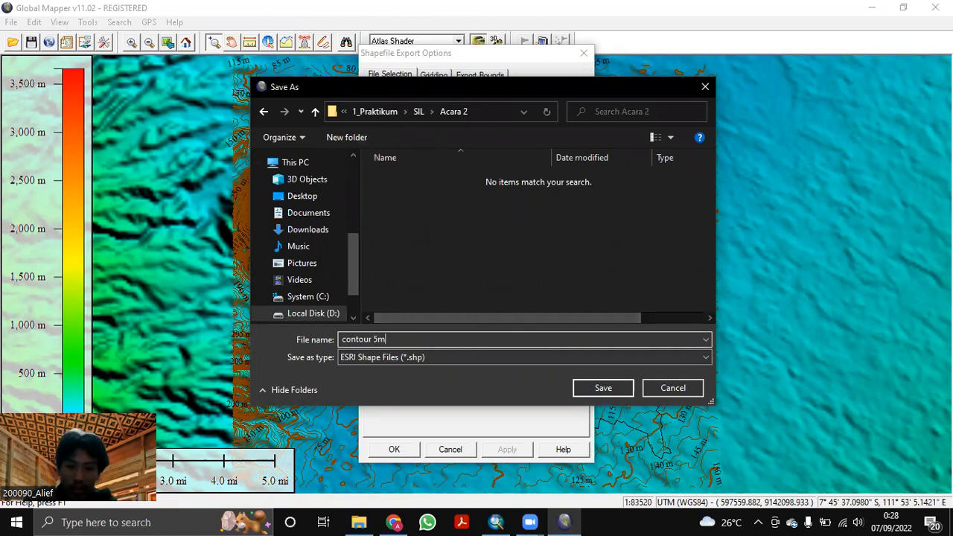
left_click(623, 385)
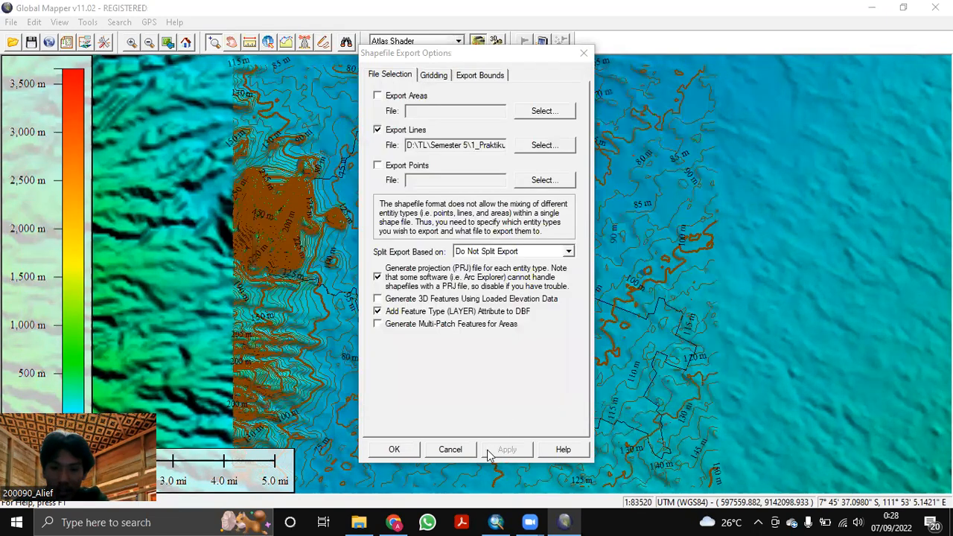
left_click(395, 449)
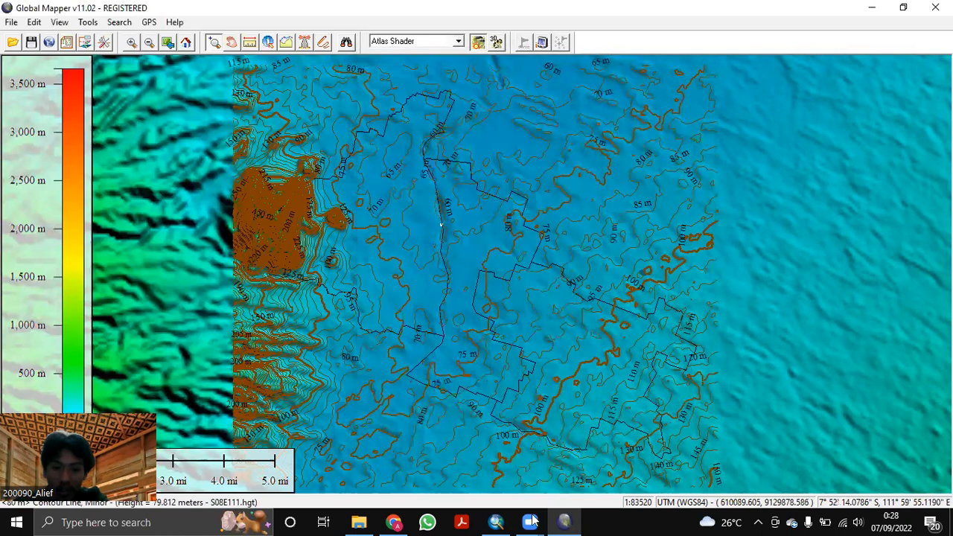
Switch to ArcMap, add contour 5m.shp from the Acara 2 folder to the Layers data frame, and dismiss the coordinate system warning.
left_click(495, 522)
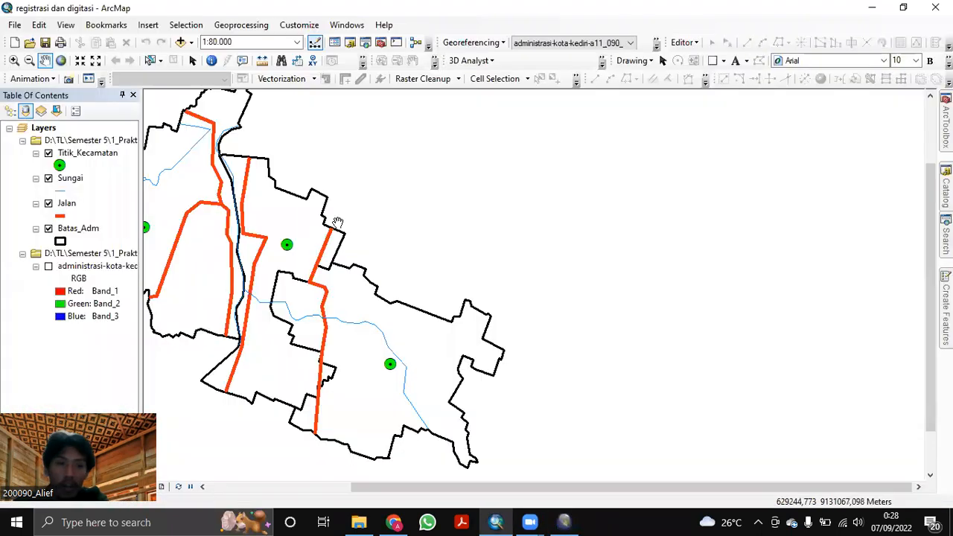
right_click(33, 131)
left_click(100, 137)
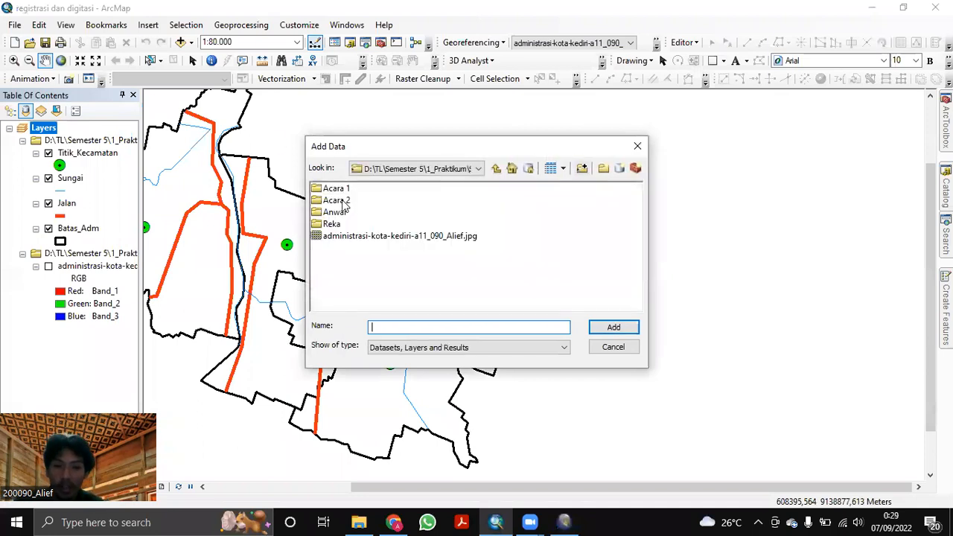
left_click(337, 200)
left_click(615, 329)
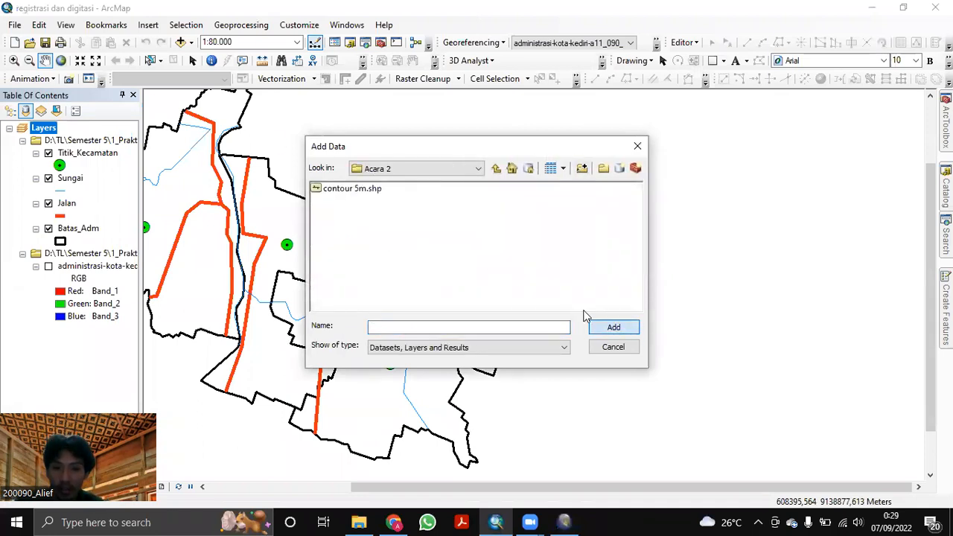
left_click(363, 191)
left_click(614, 328)
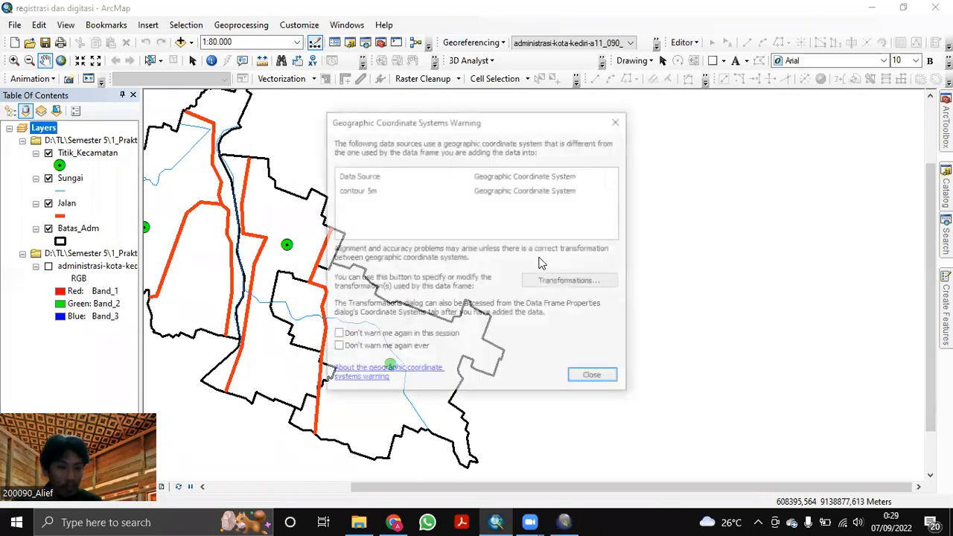
left_click(594, 376)
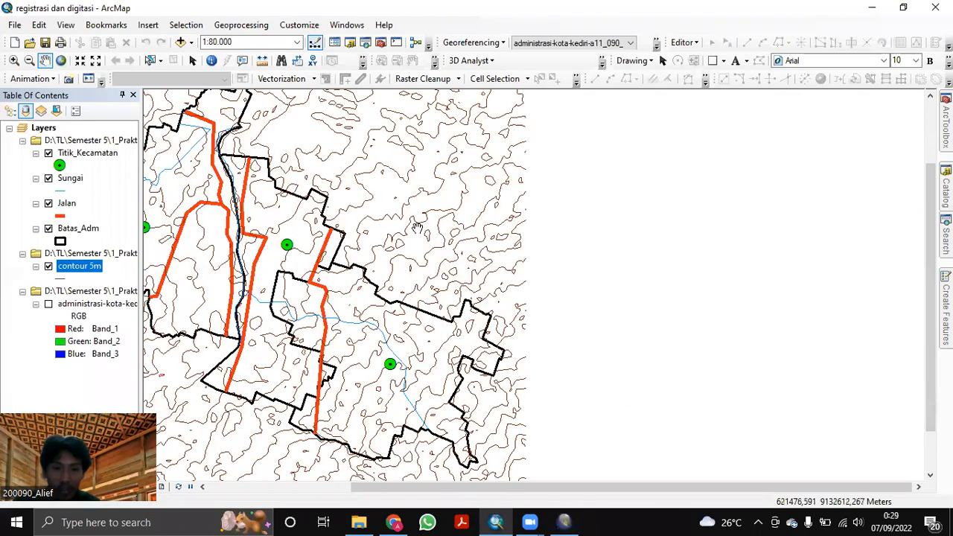
left_click_drag(335, 260, 553, 271)
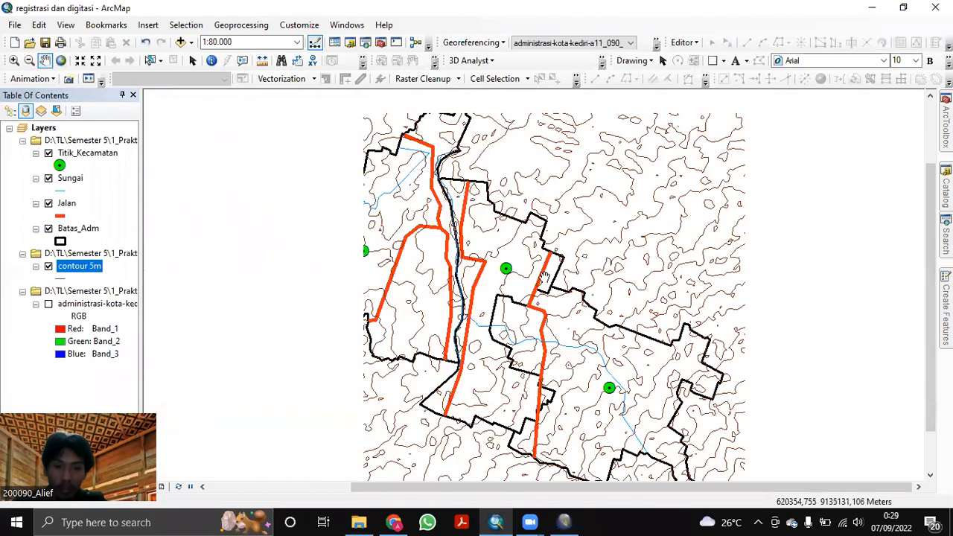
left_click_drag(525, 314, 529, 318)
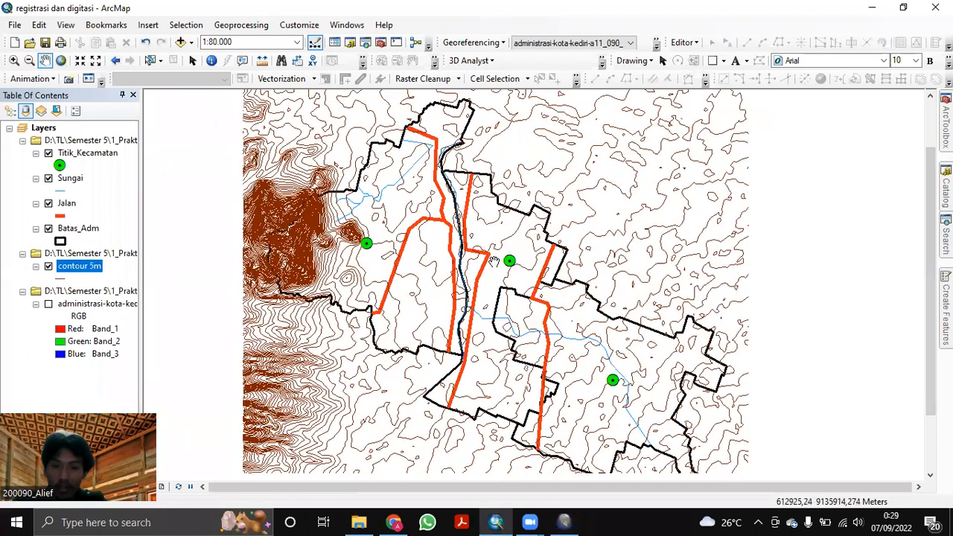
Set up the Clip geoprocessing tool with contour 5m as the input features and Batas_Adm as the clip features.
left_click(241, 25)
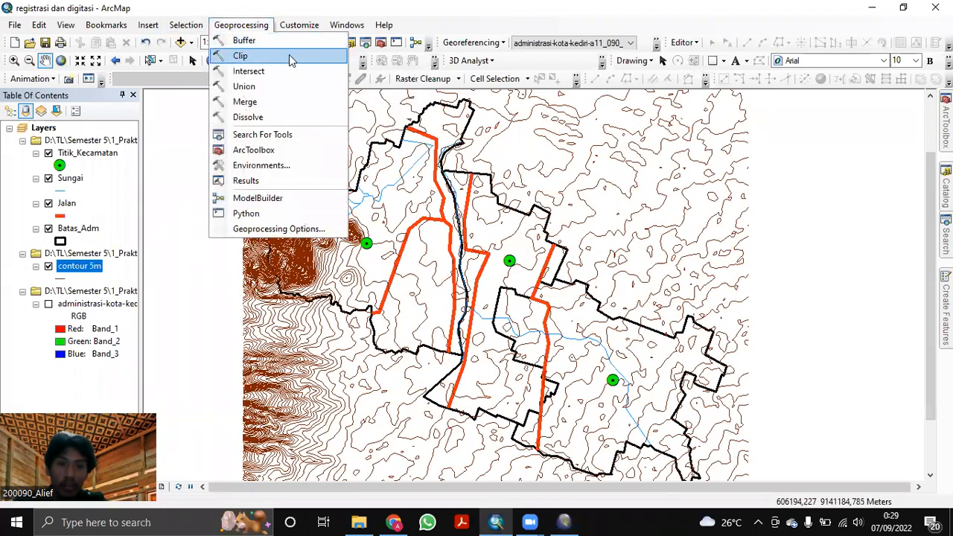
left_click(292, 56)
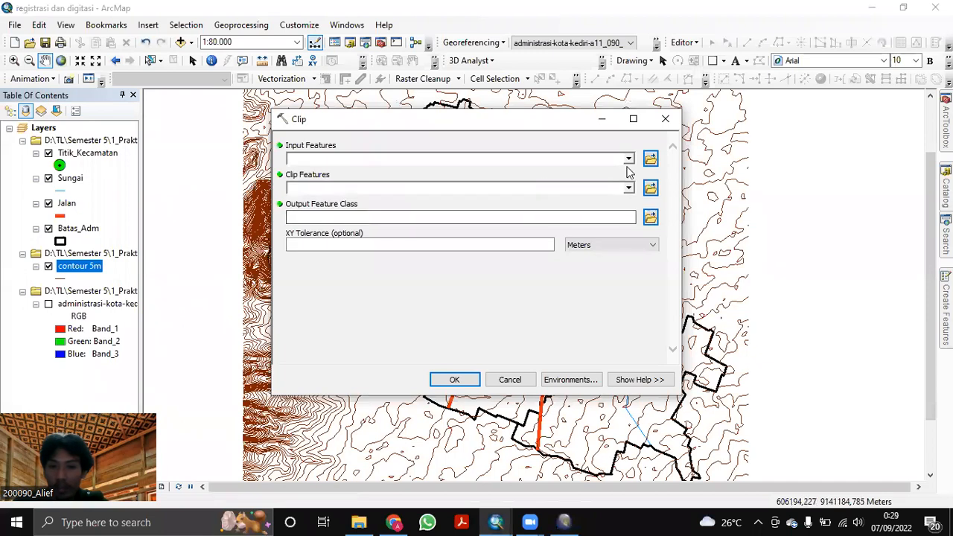
left_click(628, 158)
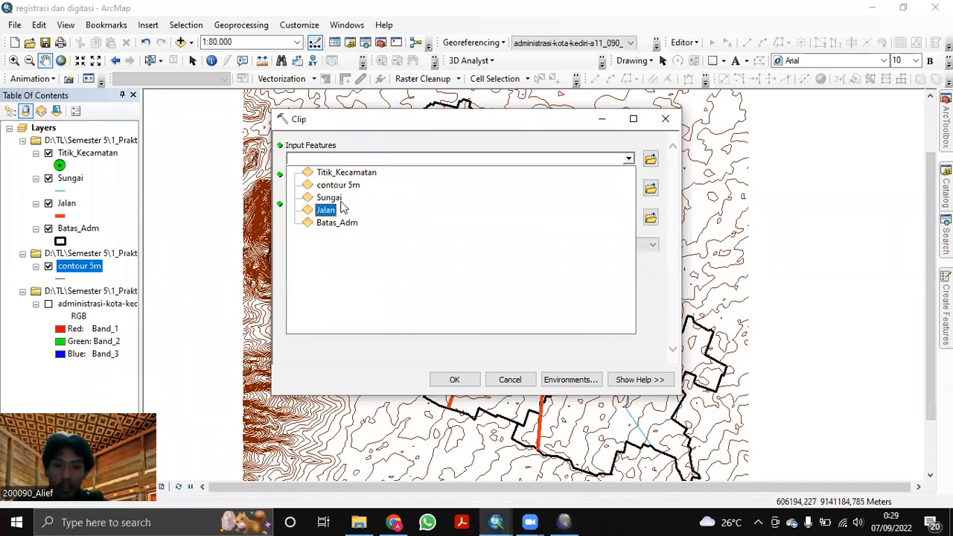
left_click(340, 186)
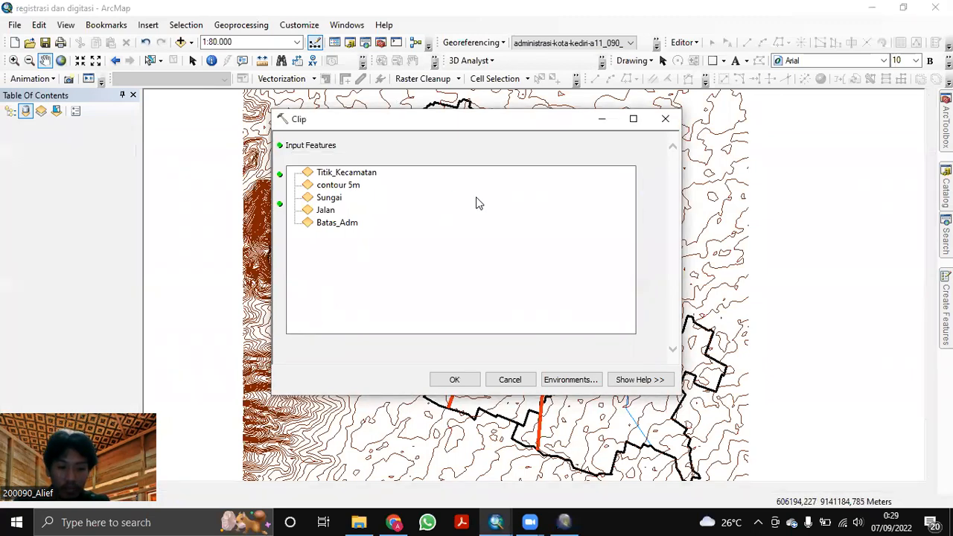
left_click(629, 189)
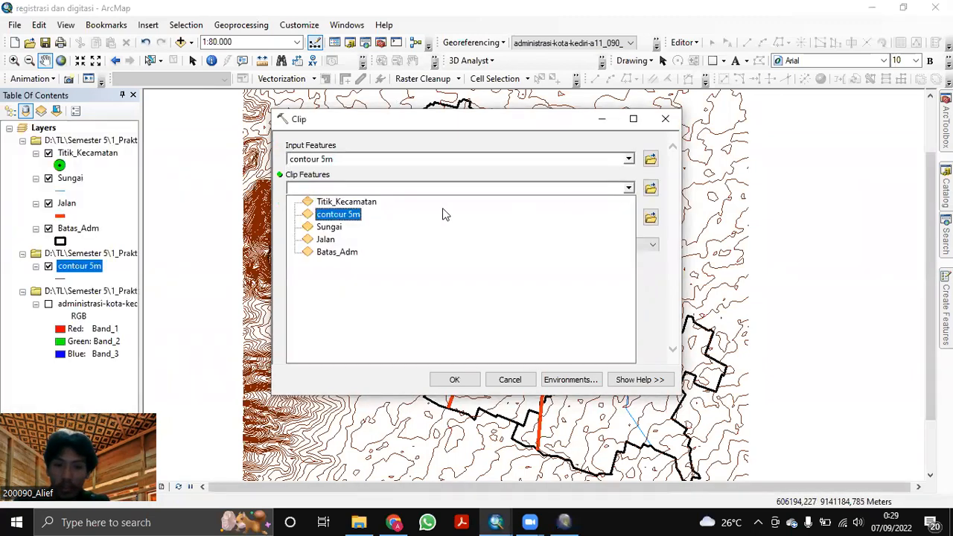
left_click(331, 251)
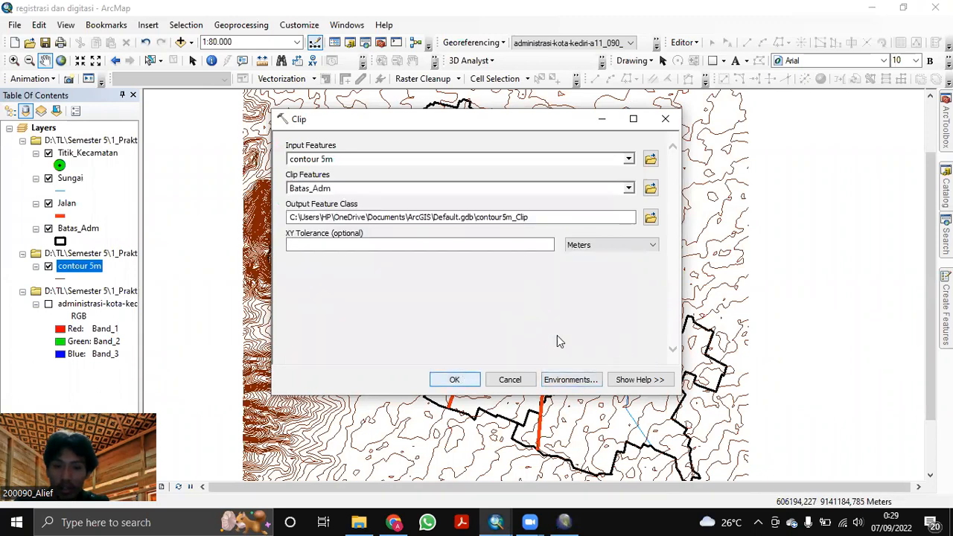
Start choosing the clip's output location through a new folder connection and expand Local Disk (D:).
left_click(650, 216)
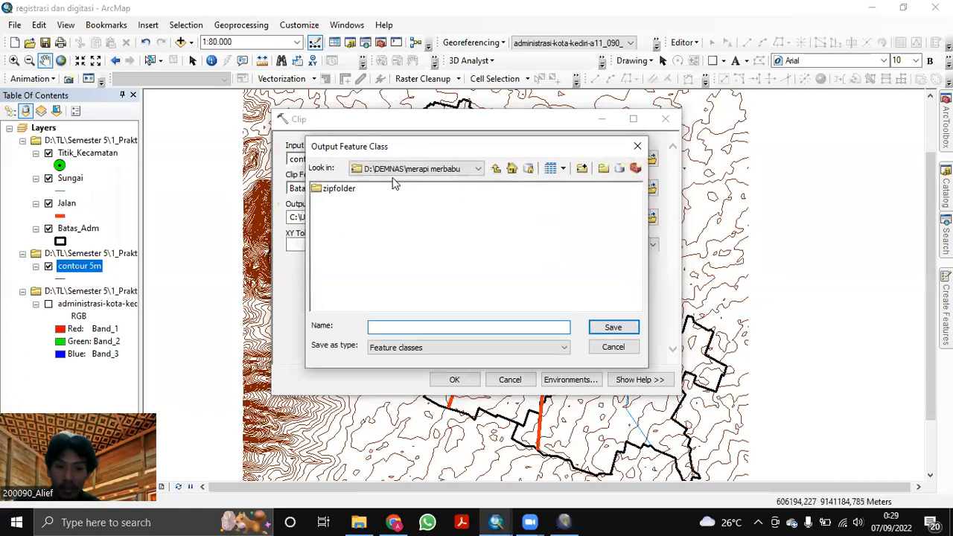
left_click(497, 169)
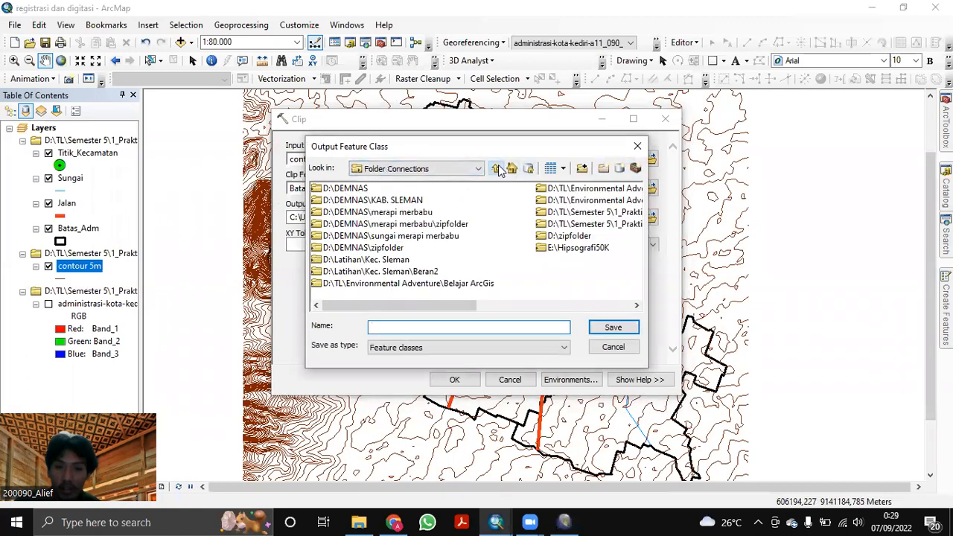
left_click(497, 169)
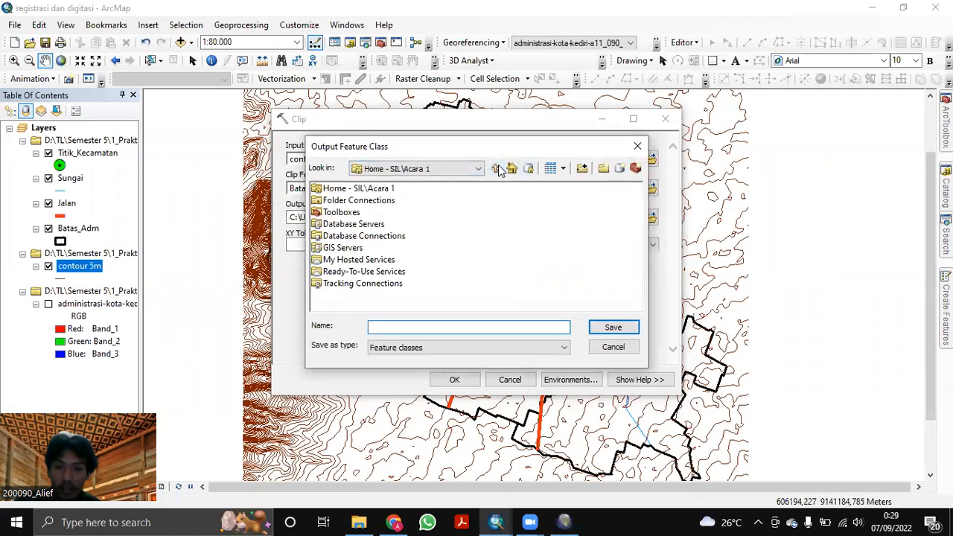
left_click(585, 168)
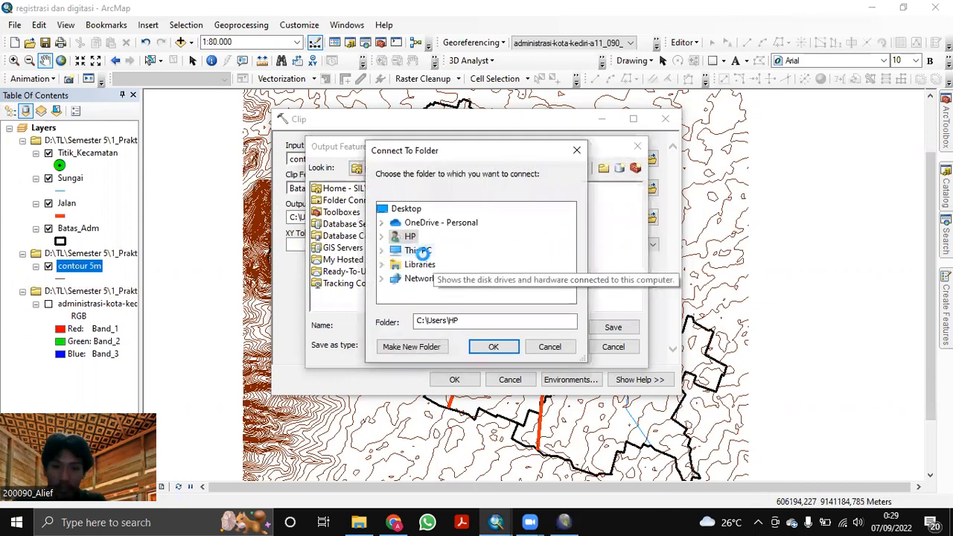
double_click(430, 252)
scroll(430, 253, "down", 2)
double_click(432, 251)
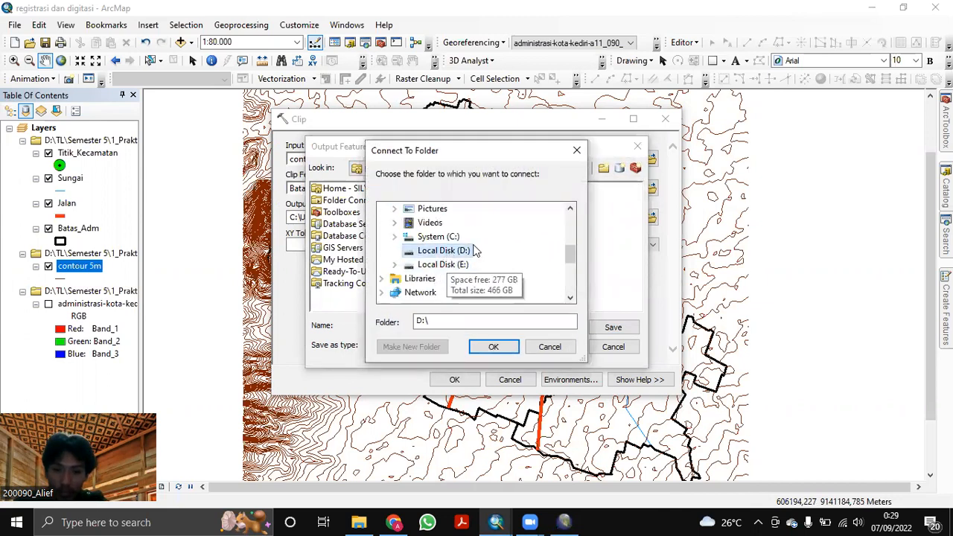
scroll(458, 265, "down", 4)
scroll(454, 259, "up", 2)
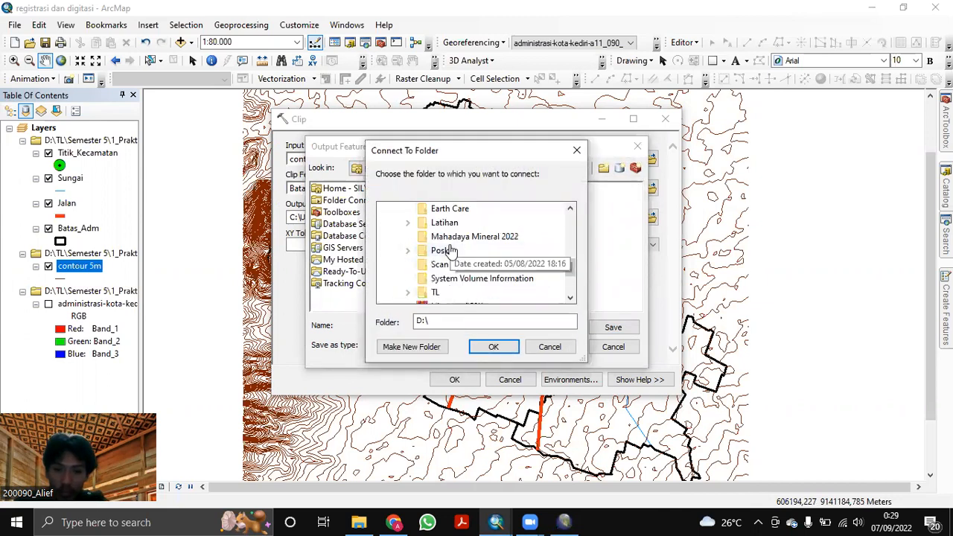
Connect to the folder D:\TL\Semester 5\1_Praktikum\SIL\Acara 2 as the location of the clip output.
double_click(436, 291)
scroll(458, 250, "down", 5)
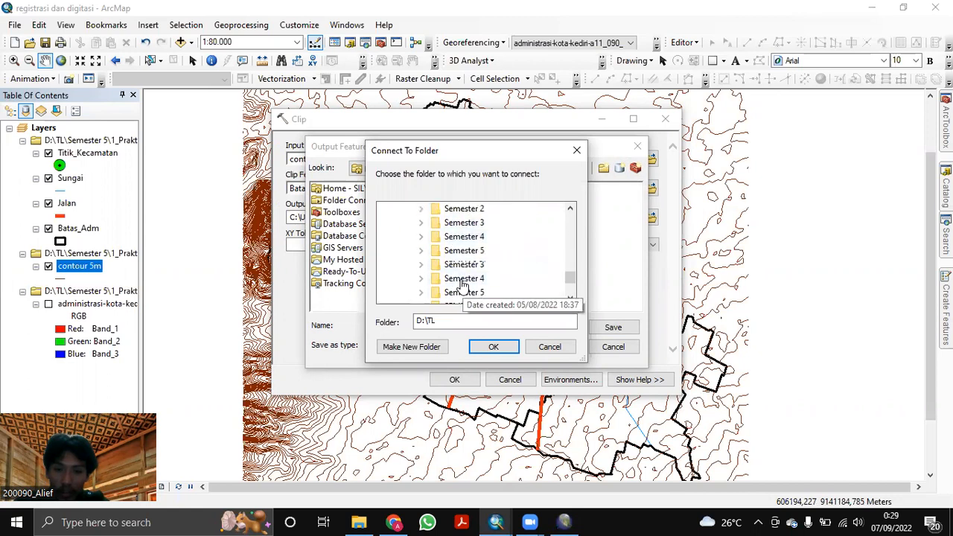
double_click(464, 210)
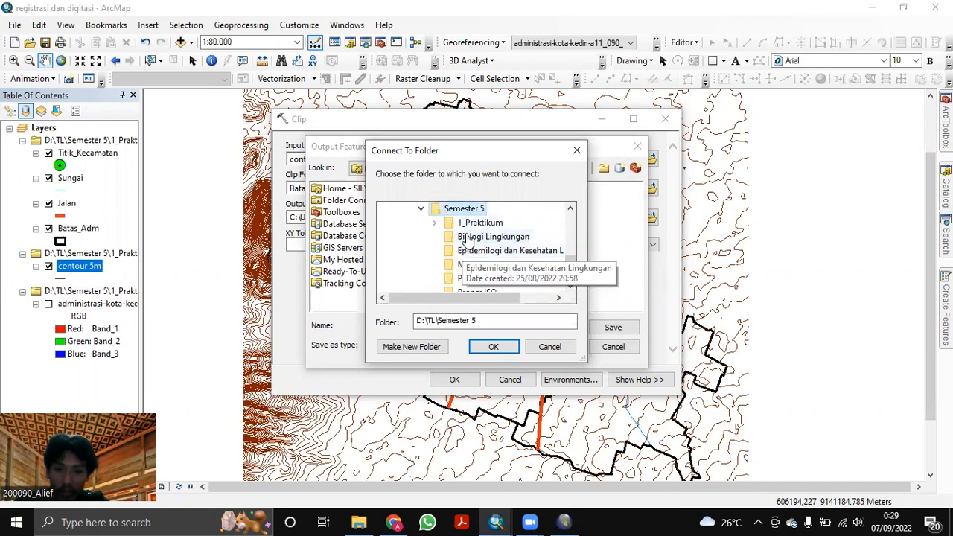
double_click(476, 223)
double_click(477, 280)
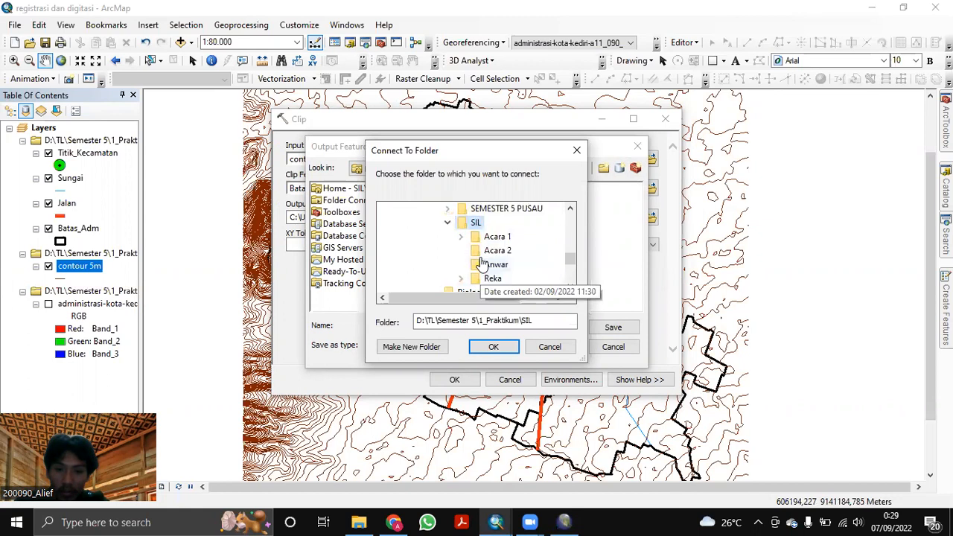
left_click(493, 250)
left_click(493, 347)
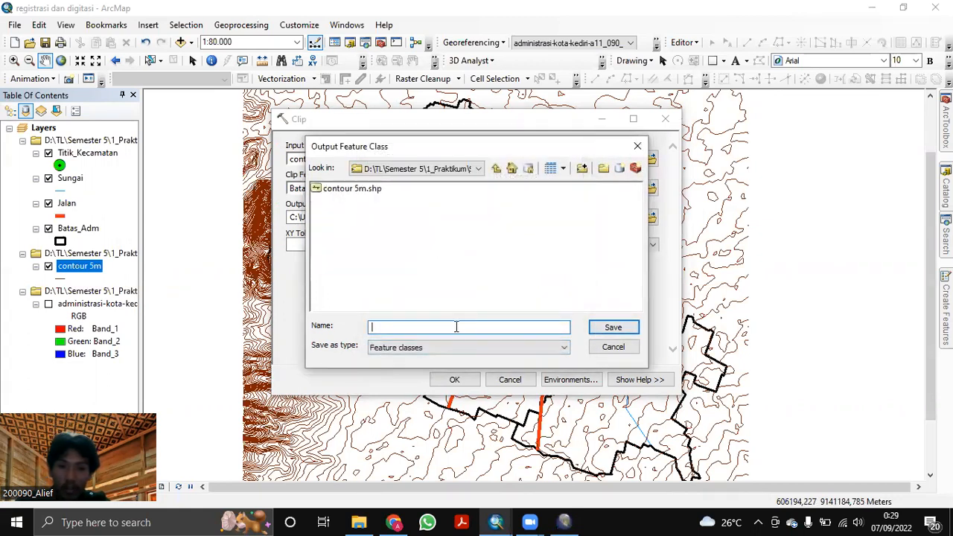
Name the clip output feature class clip_contour in the Acara 2 folder and run the Clip tool.
type("c")
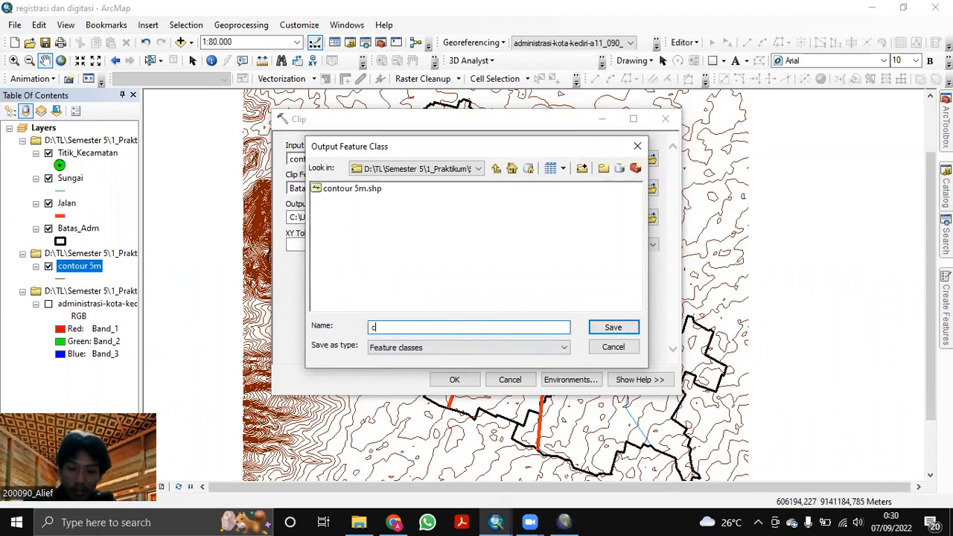
type("lip_contour")
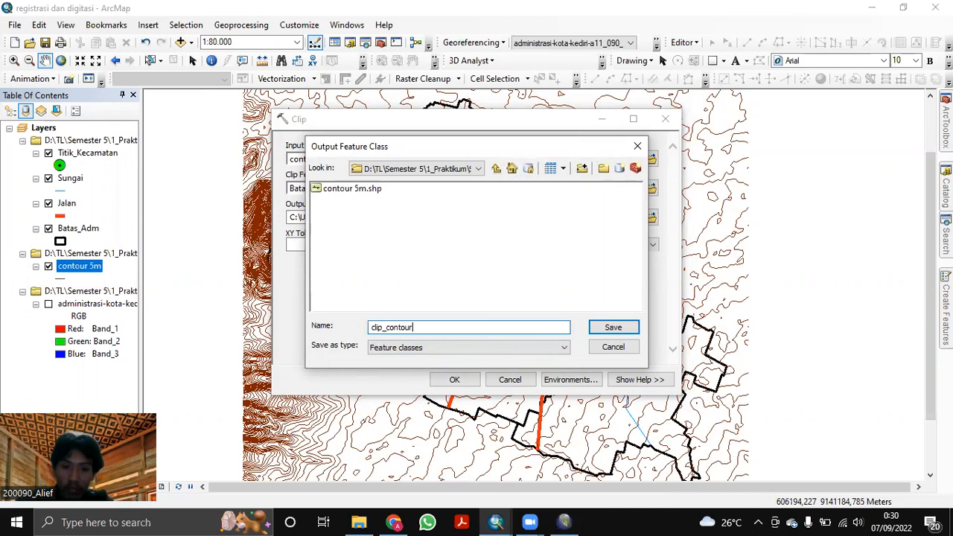
left_click(596, 331)
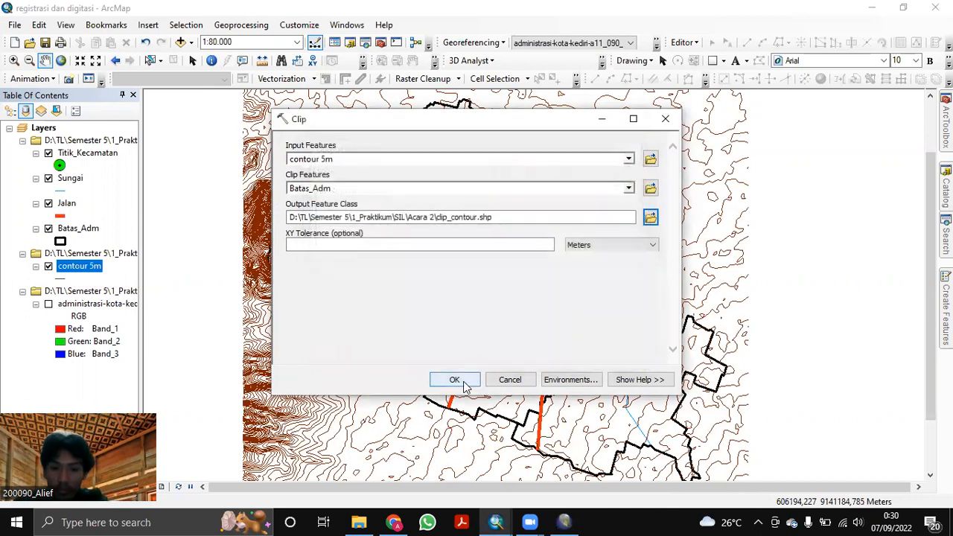
left_click(455, 380)
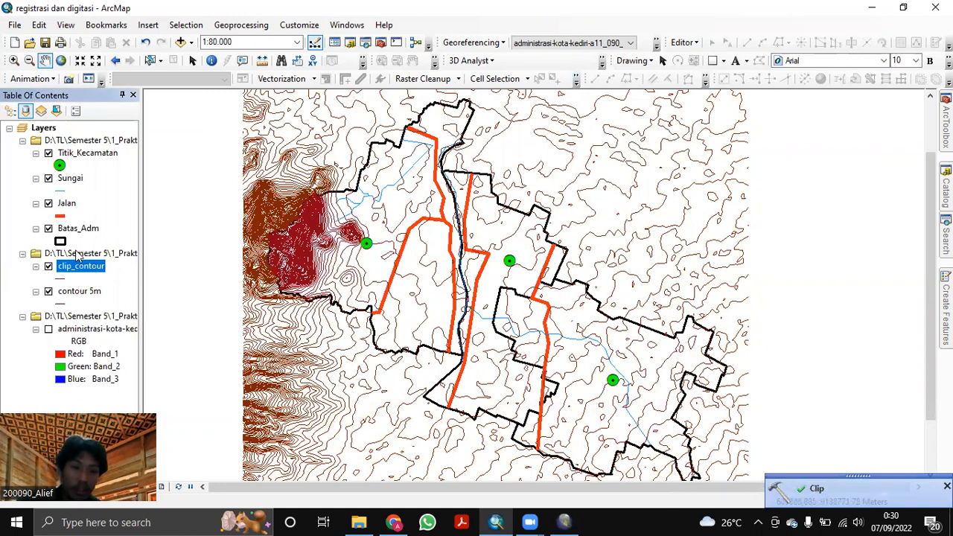
Toggle the two contour layers to compare them, leaving clip_contour shown and contour 5m hidden.
left_click(49, 266)
left_click(49, 292)
left_click(48, 292)
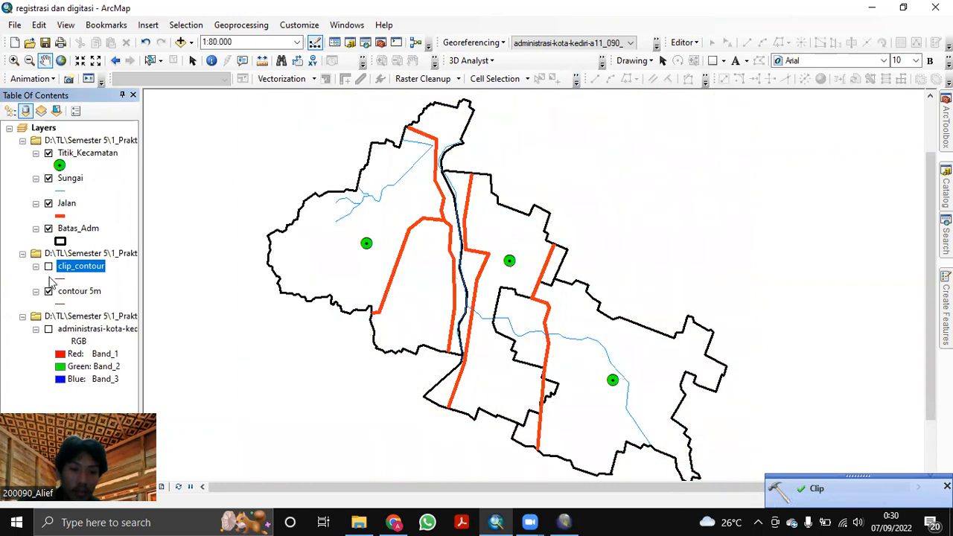
left_click(48, 267)
left_click(49, 266)
left_click(48, 292)
left_click(49, 292)
left_click(49, 291)
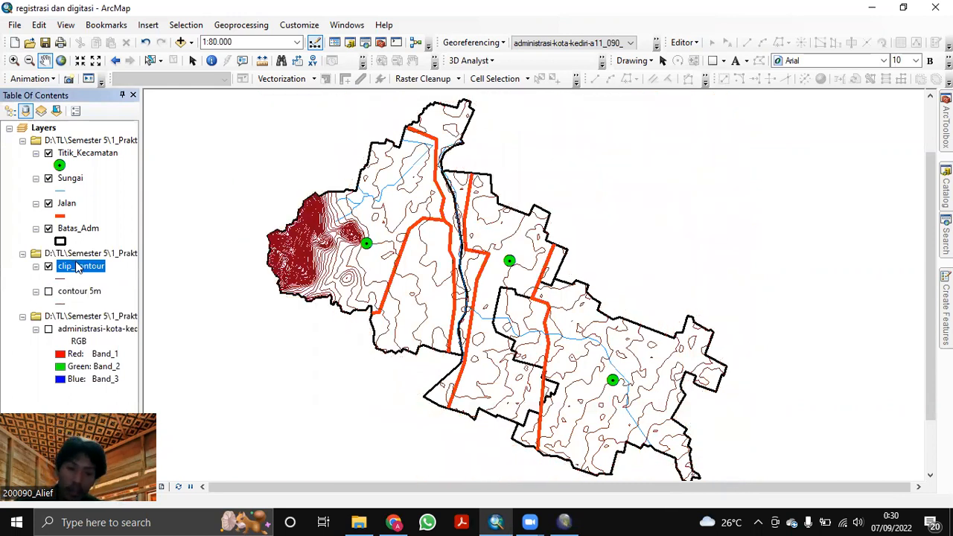
Add a Short Integer field named IK to the clip_contour attribute table and close the table.
right_click(78, 268)
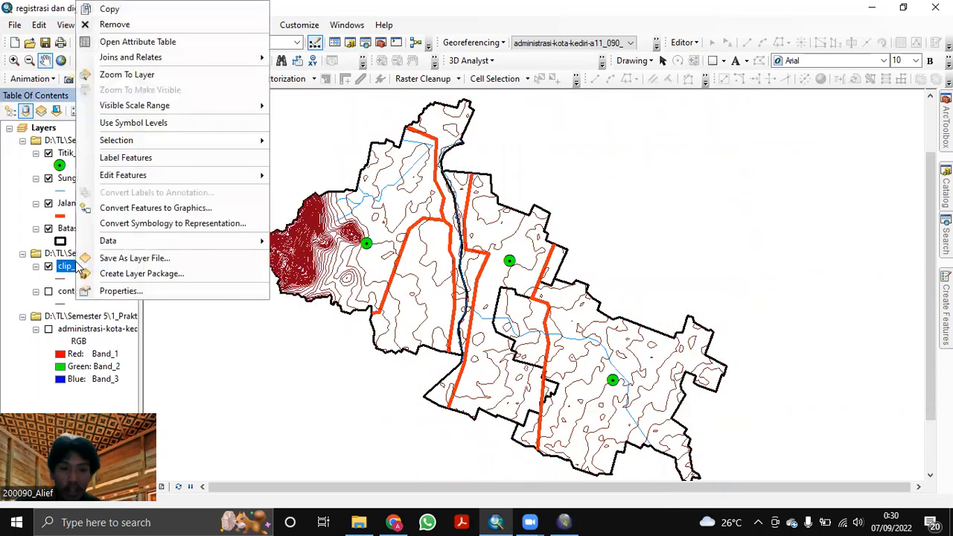
left_click(150, 44)
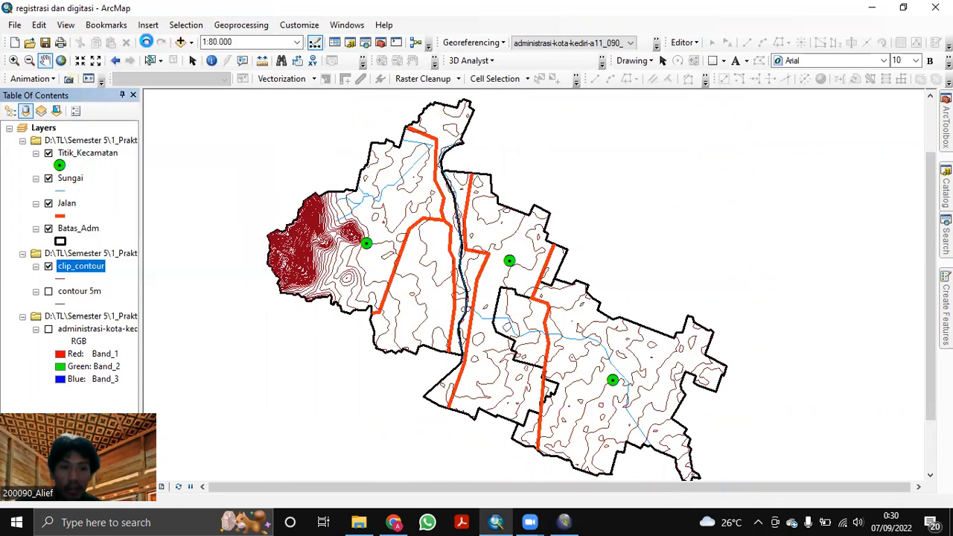
left_click(15, 24)
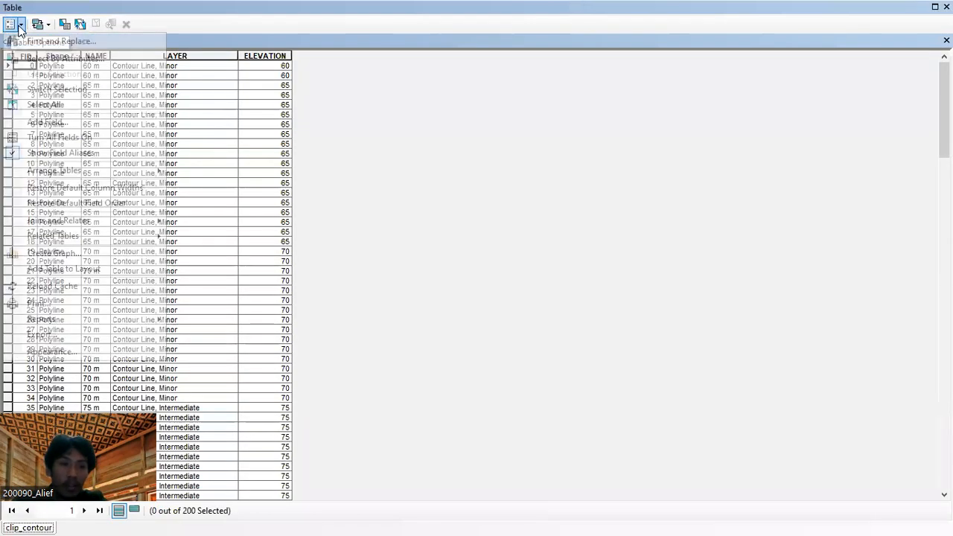
left_click(39, 124)
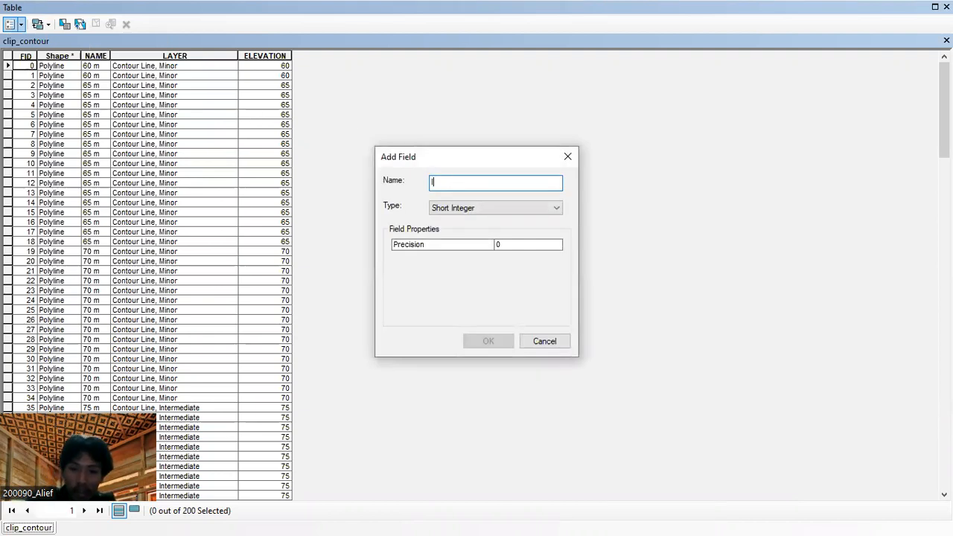
type("IK")
left_click(488, 341)
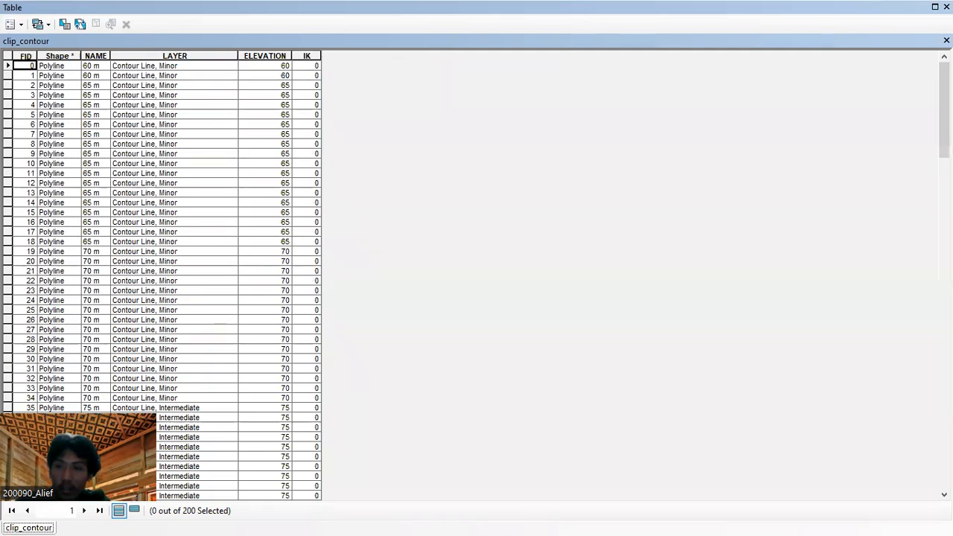
left_click(947, 40)
Start an edit session on the clip_contour layer.
right_click(68, 267)
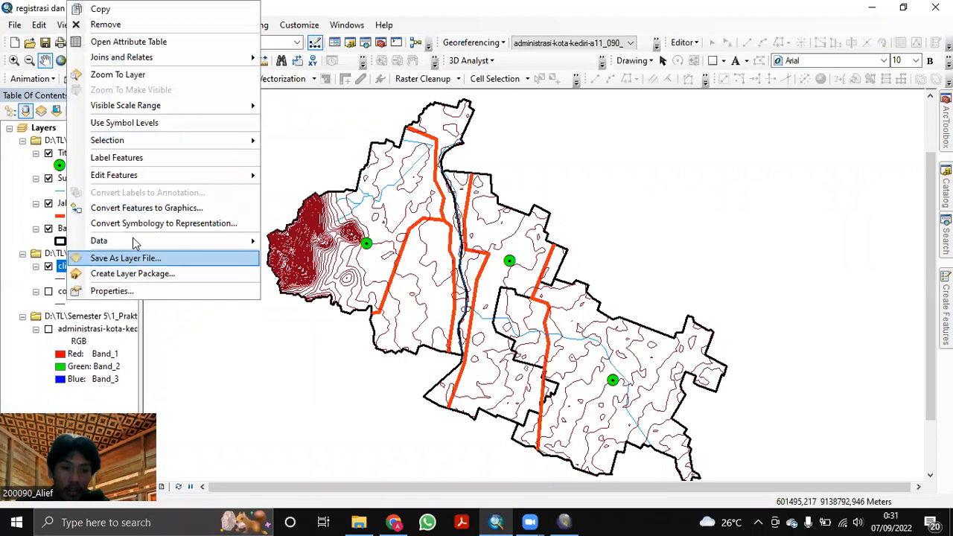
mouse_move(168, 175)
left_click(298, 176)
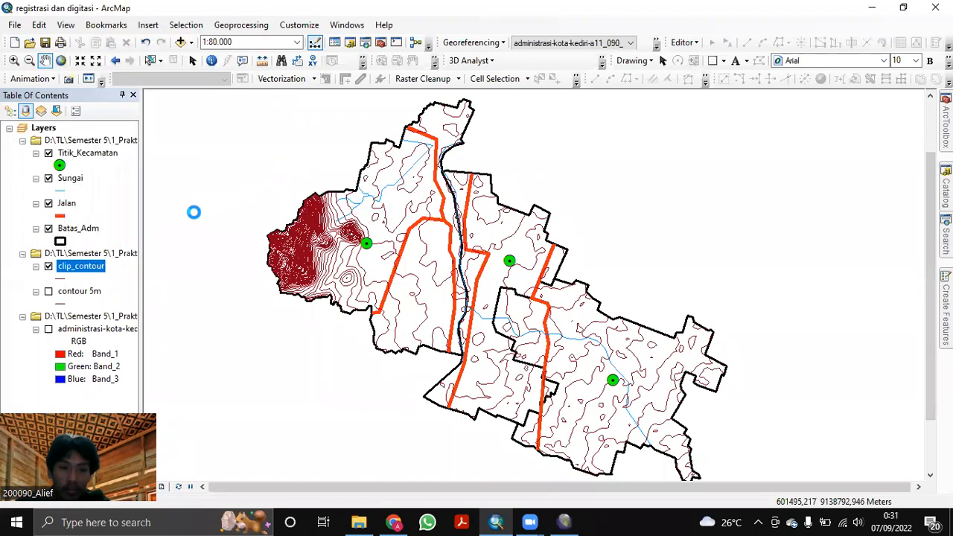
left_click(552, 408)
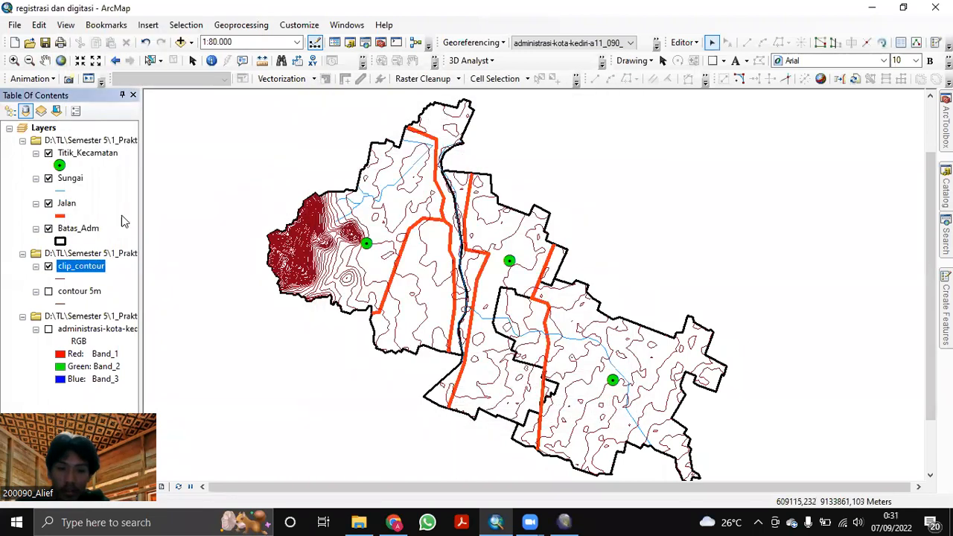
Calculate the IK field of clip_contour with a VB Script comparison beginning [ELEVATION] MOD 20 =.
right_click(89, 264)
left_click(168, 42)
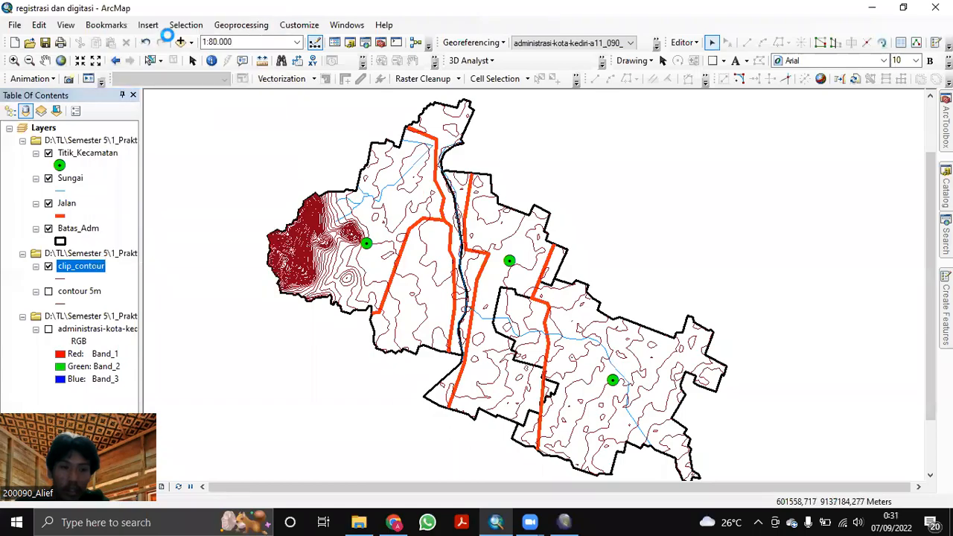
left_click(306, 56)
right_click(311, 55)
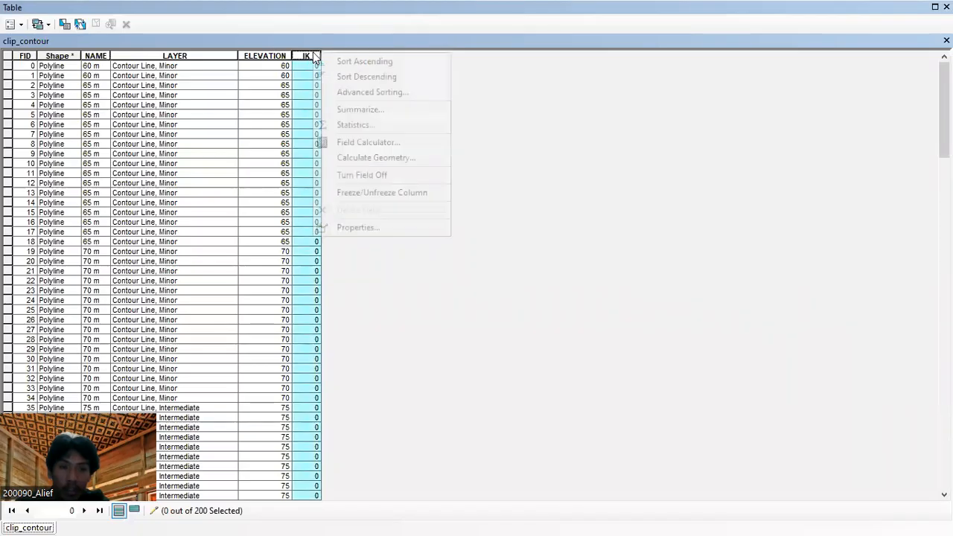
left_click(384, 146)
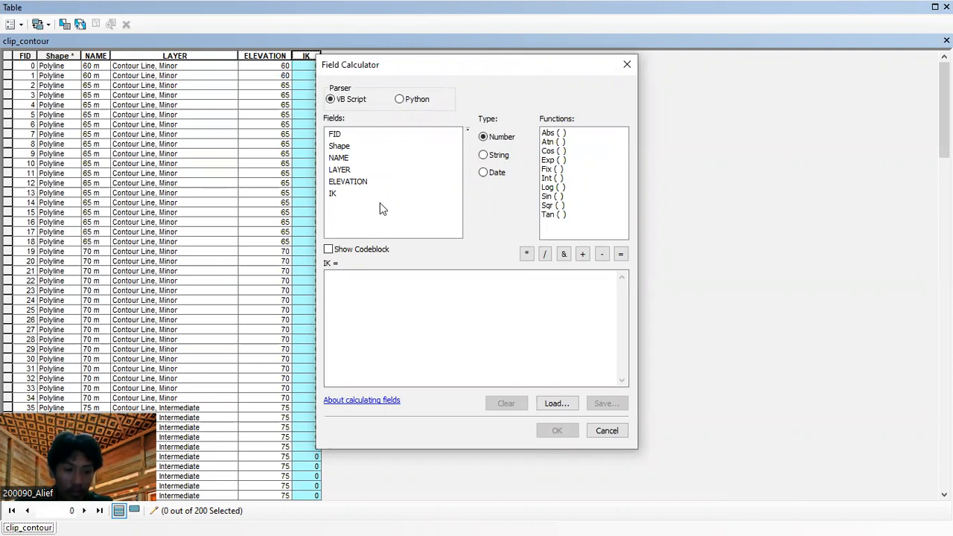
double_click(365, 181)
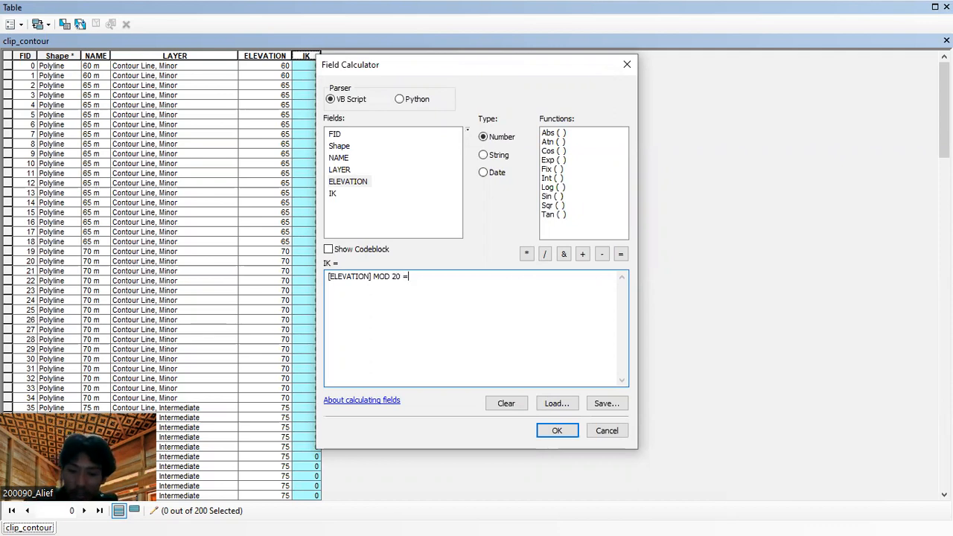
left_click(557, 430)
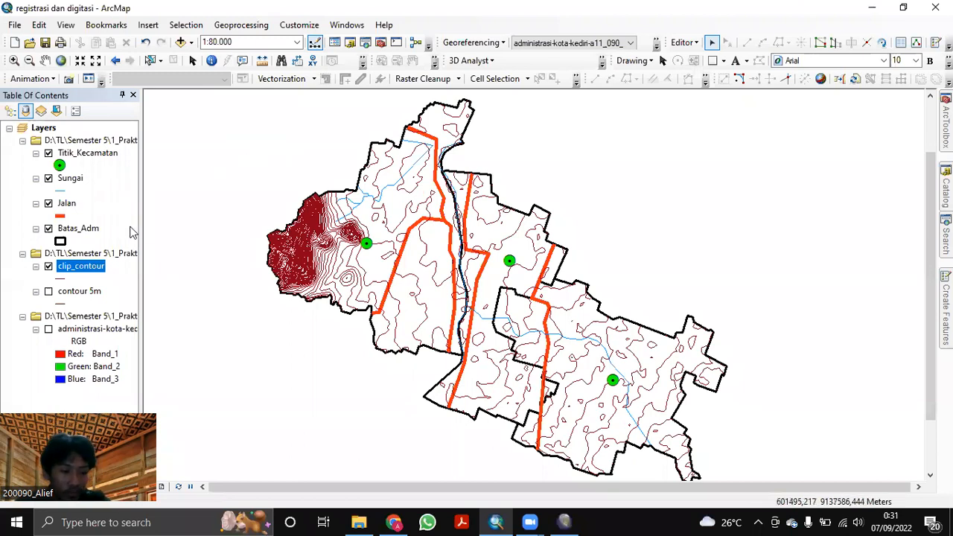
Set the clip_contour layer's symbology to unique-value categories.
right_click(87, 269)
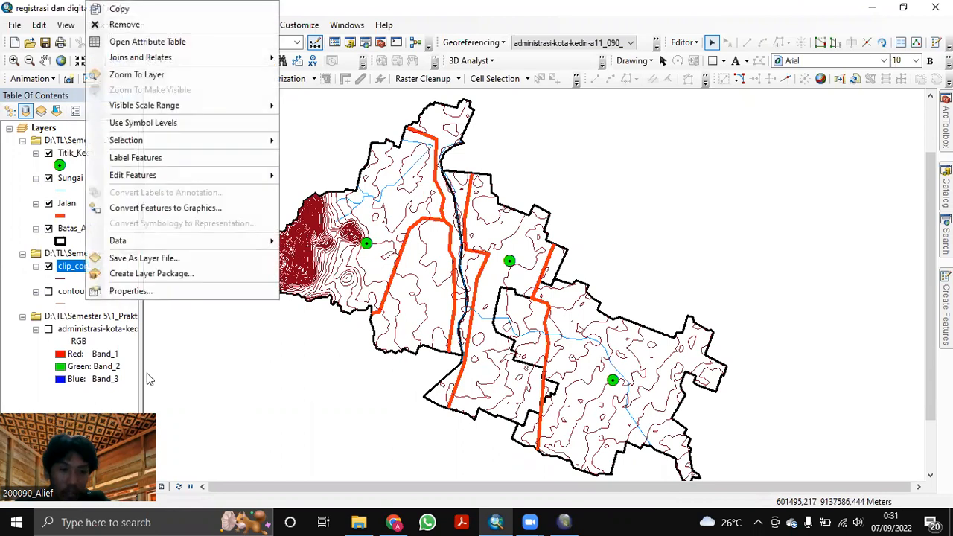
left_click(151, 291)
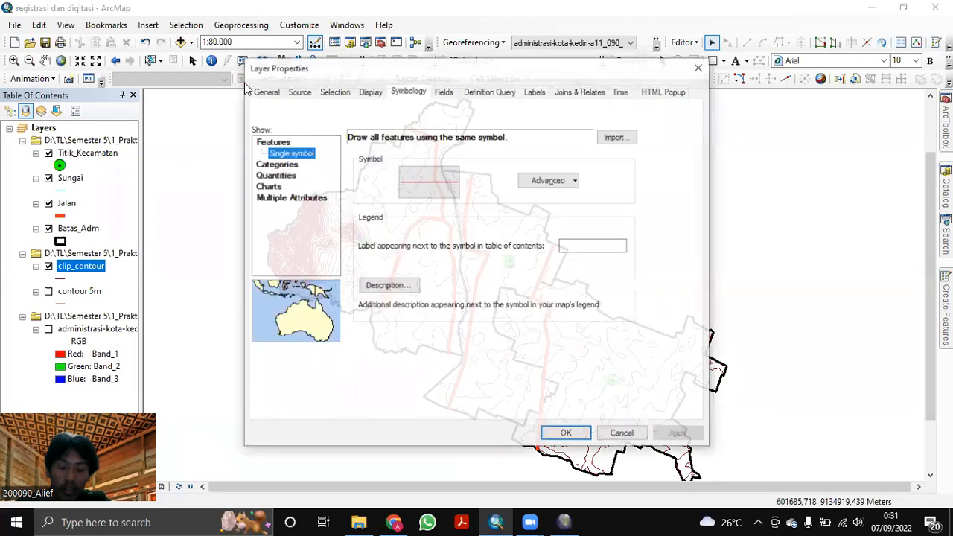
left_click(278, 165)
Try categorizing the clipped contours by the ELEVATION field with all its values and look through the list.
left_click(433, 166)
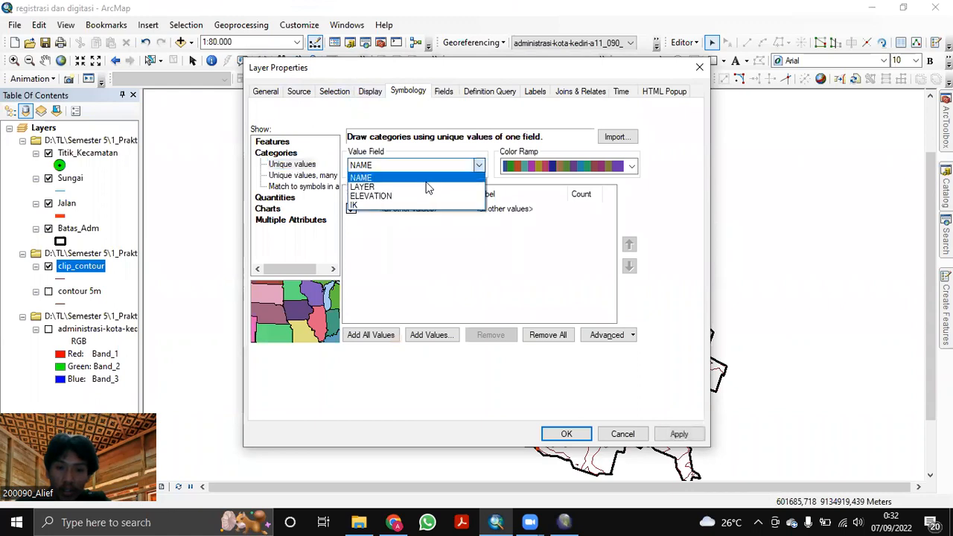
left_click(416, 198)
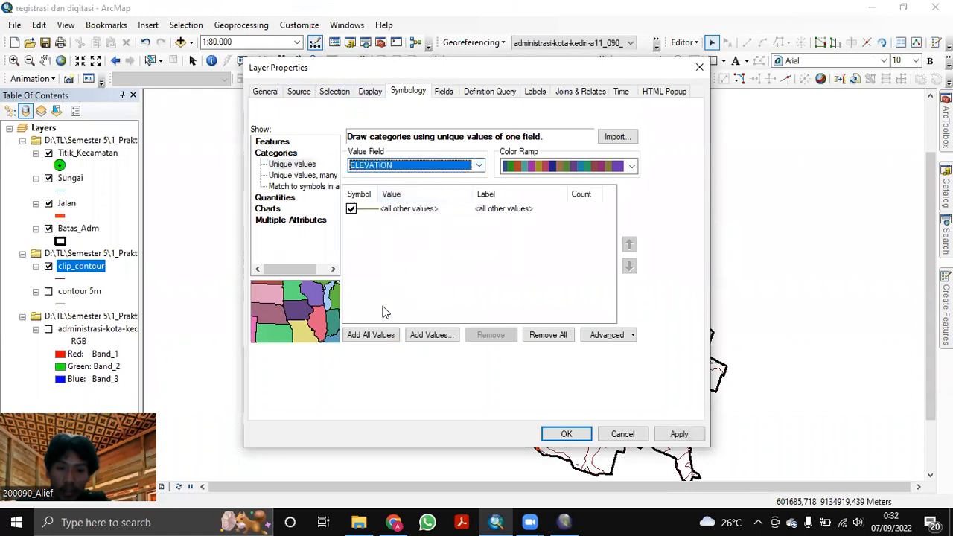
left_click(381, 336)
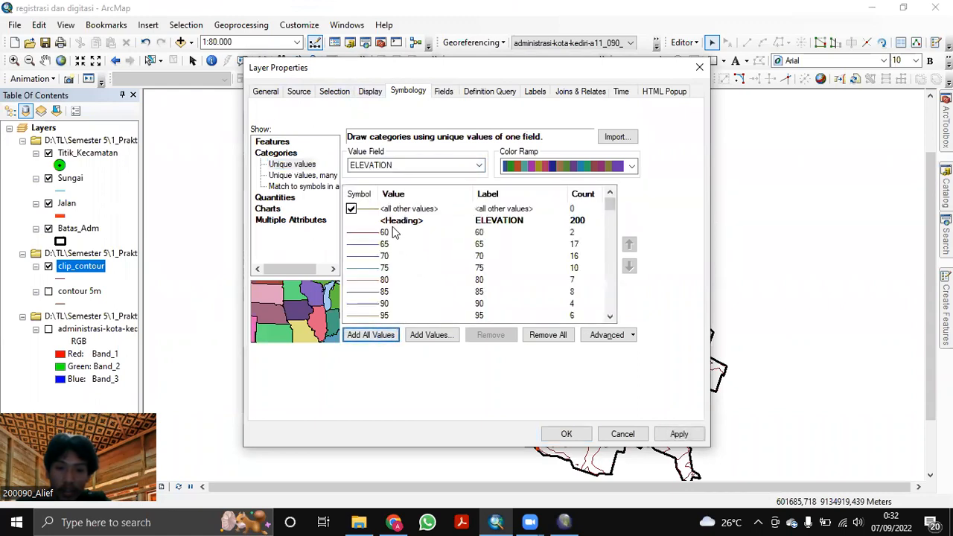
scroll(394, 233, "down", 1)
scroll(394, 233, "down", 12)
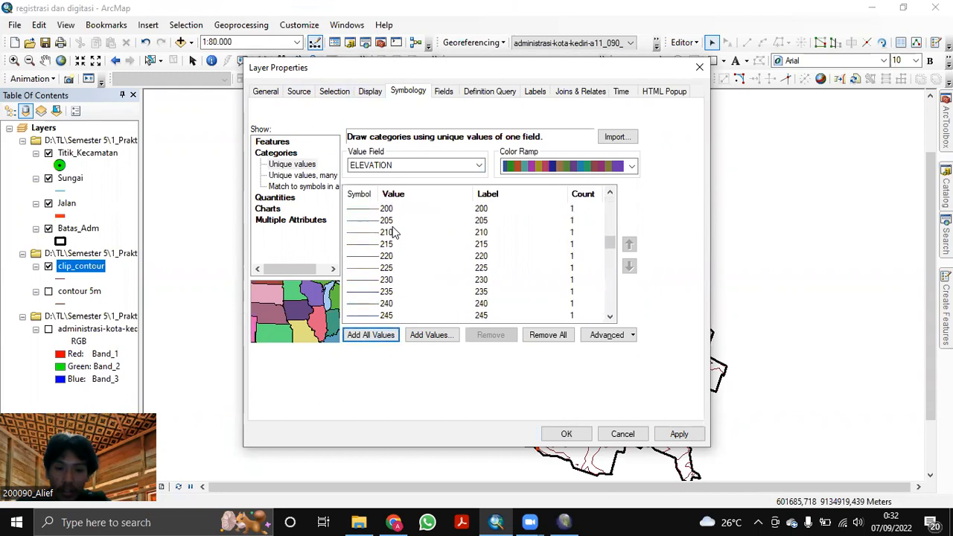
scroll(394, 234, "up", 5)
Categorize the clipped contours by the IK field and add all its values.
left_click(431, 167)
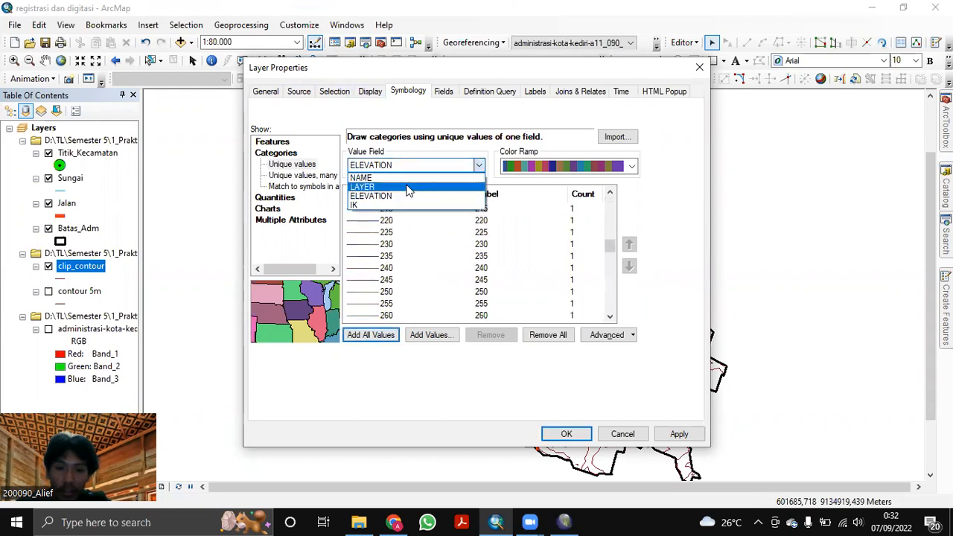
left_click(400, 208)
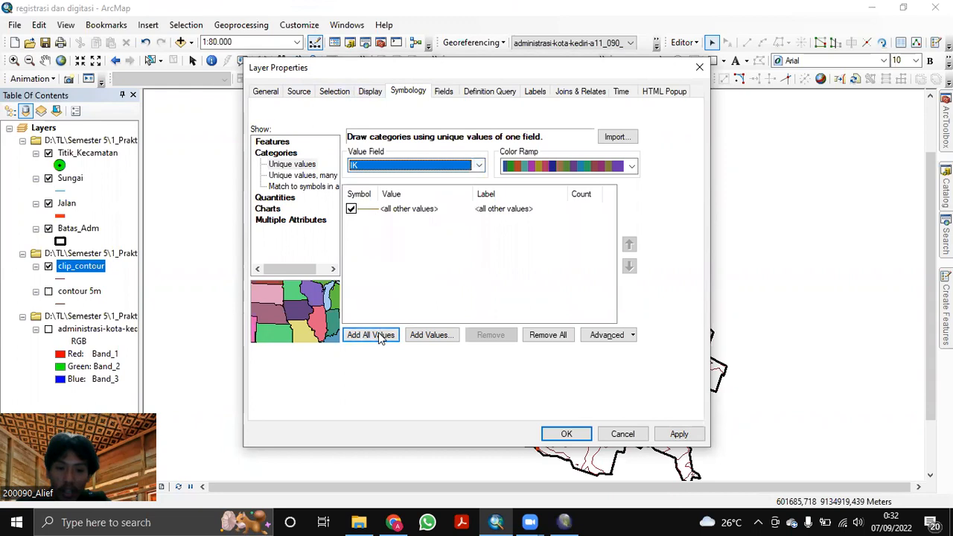
left_click(371, 335)
Give the first IK value's line symbol a width of 1,5 and an orange color.
double_click(367, 233)
left_click(632, 240)
key("BackSpace")
key("BackSpace")
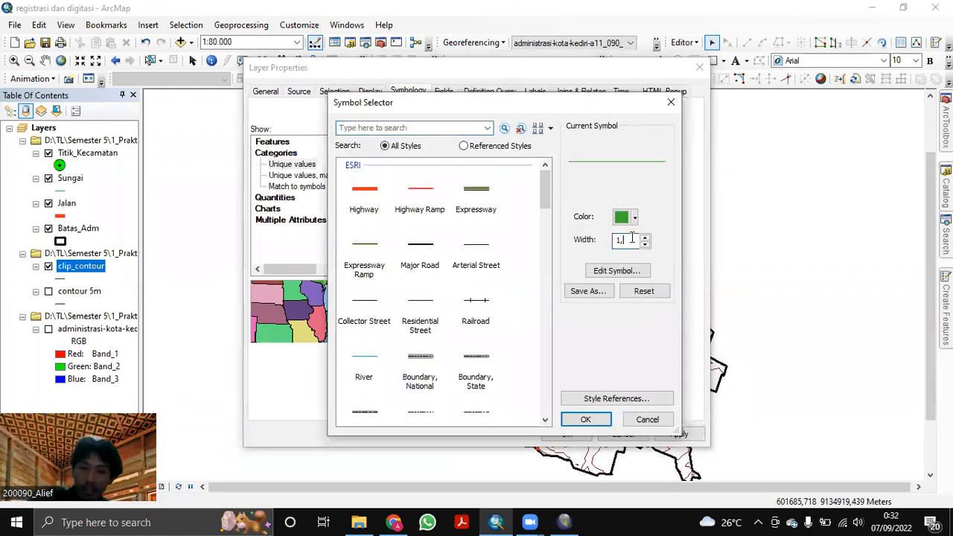
type("5")
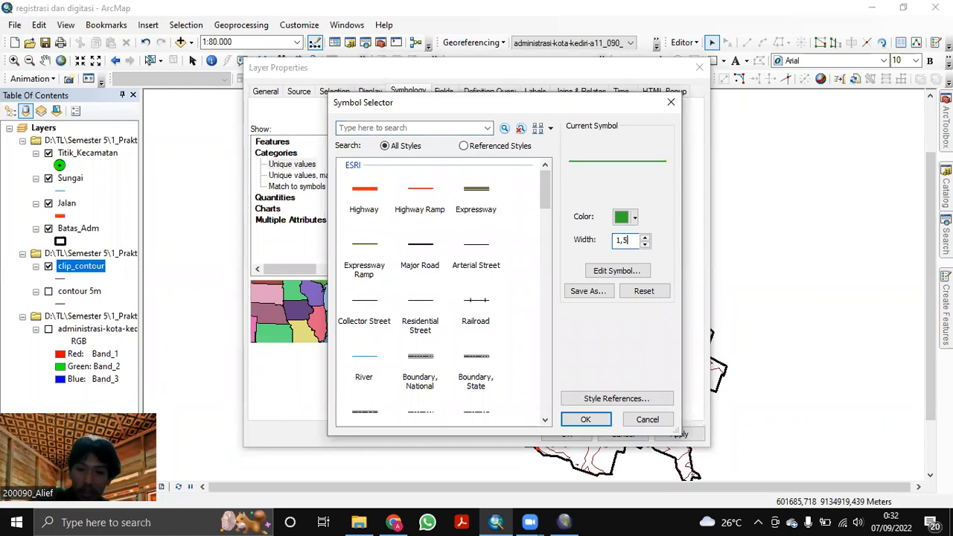
left_click(635, 217)
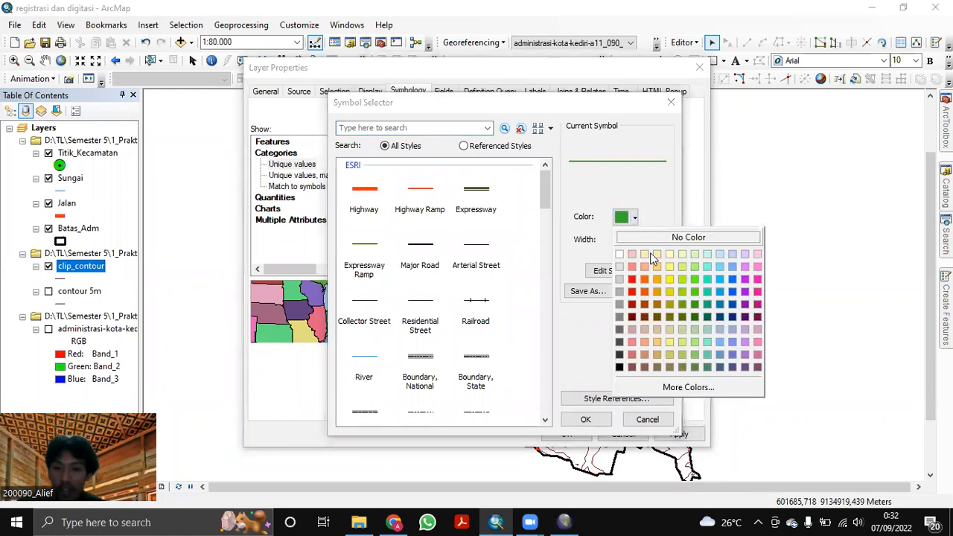
left_click(659, 290)
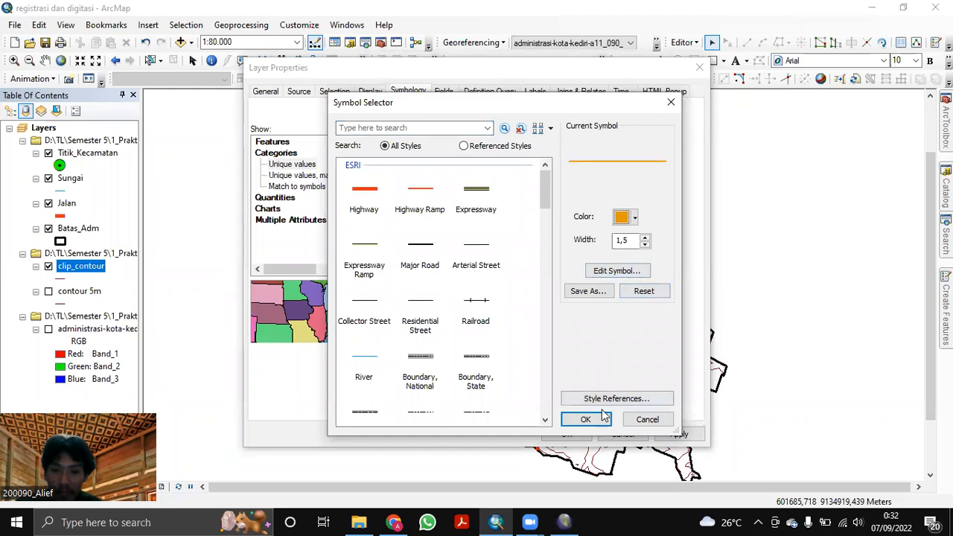
left_click(630, 271)
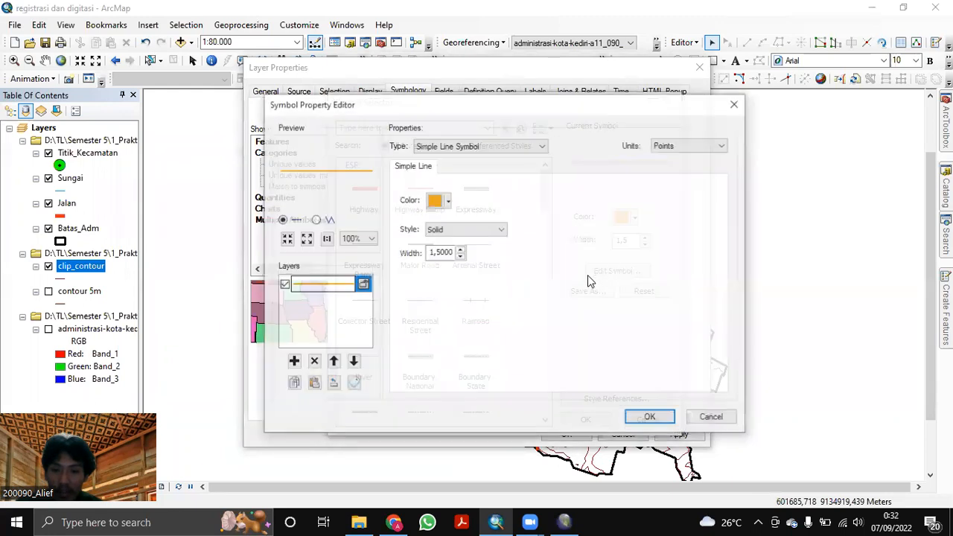
left_click(649, 417)
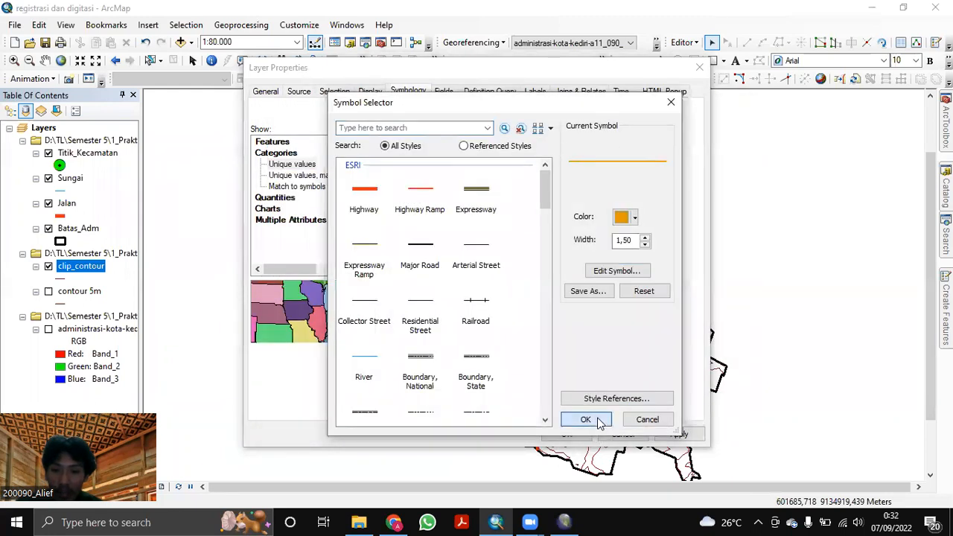
left_click(586, 420)
Give the line symbol of IK value 0 an orange color with width 1,00 and apply the symbology.
double_click(364, 244)
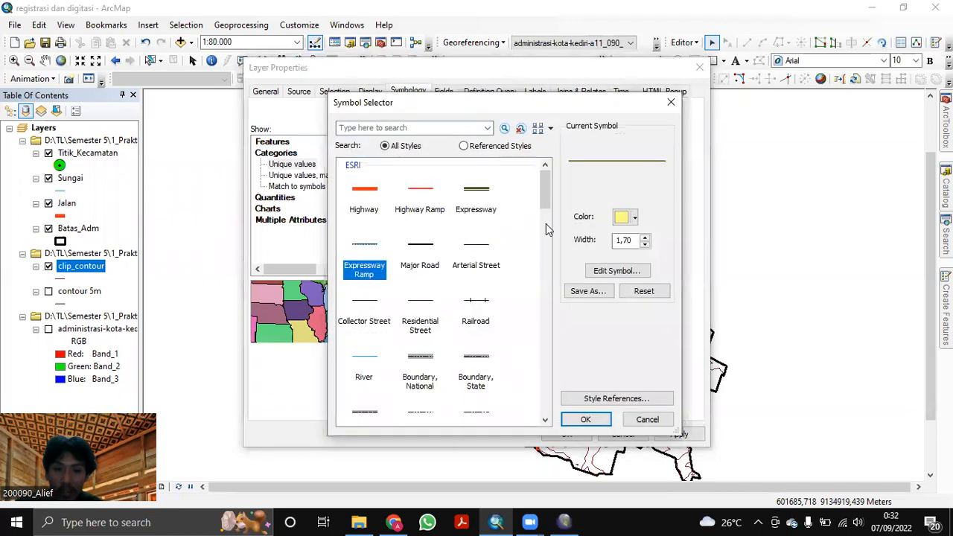
left_click(671, 102)
double_click(367, 247)
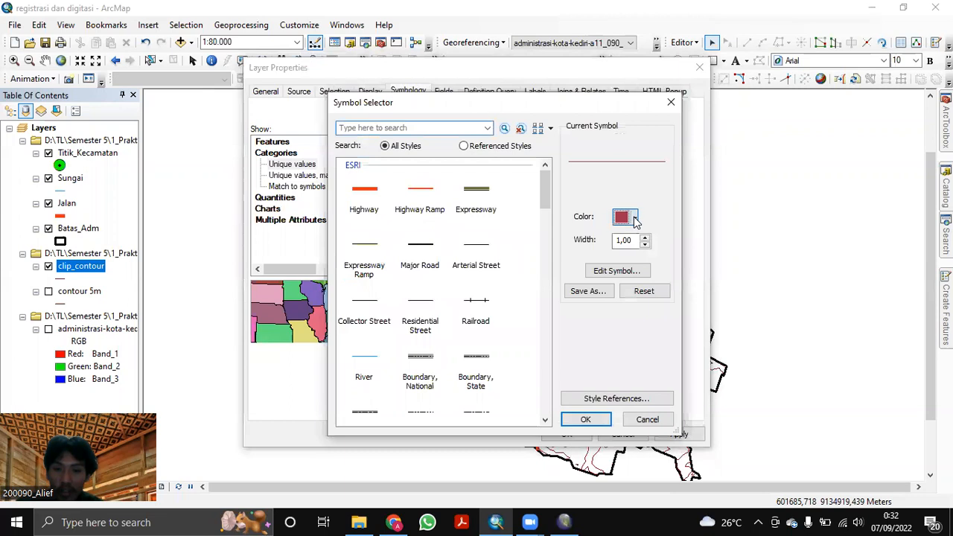
left_click(626, 218)
left_click(656, 294)
left_click(585, 419)
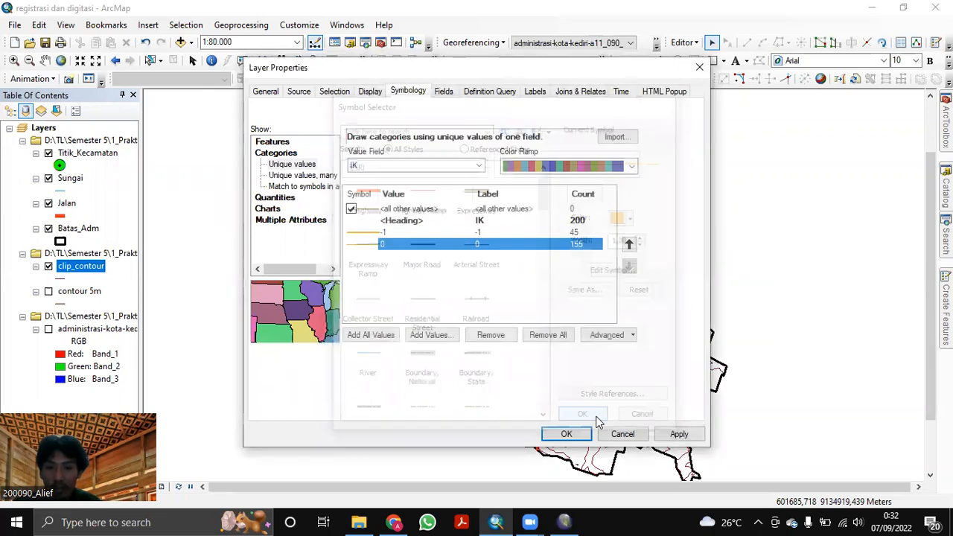
left_click(667, 431)
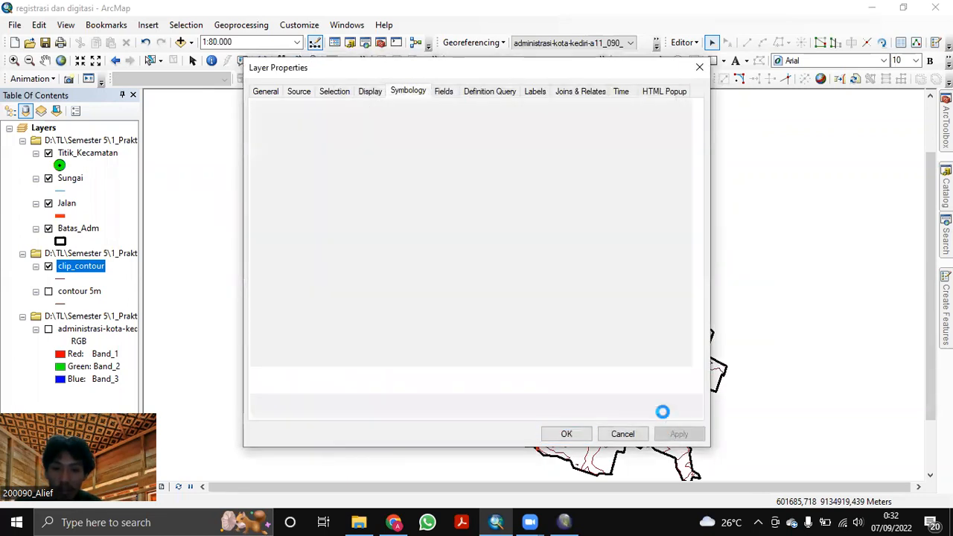
Turn on clip_contour labels with separately defined feature classes, and filter the Default class with an SQL query on the IK field.
left_click(535, 91)
left_click(282, 110)
left_click(342, 128)
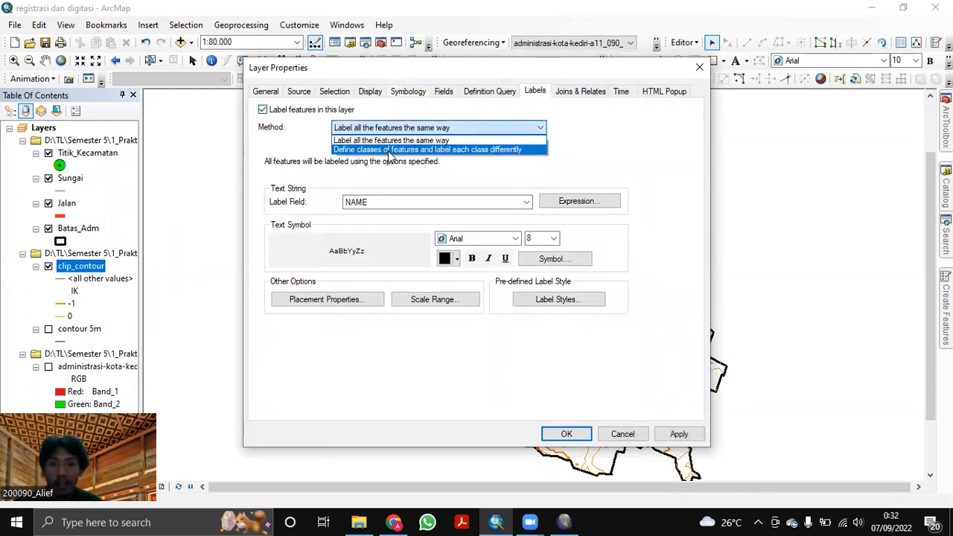
left_click(479, 149)
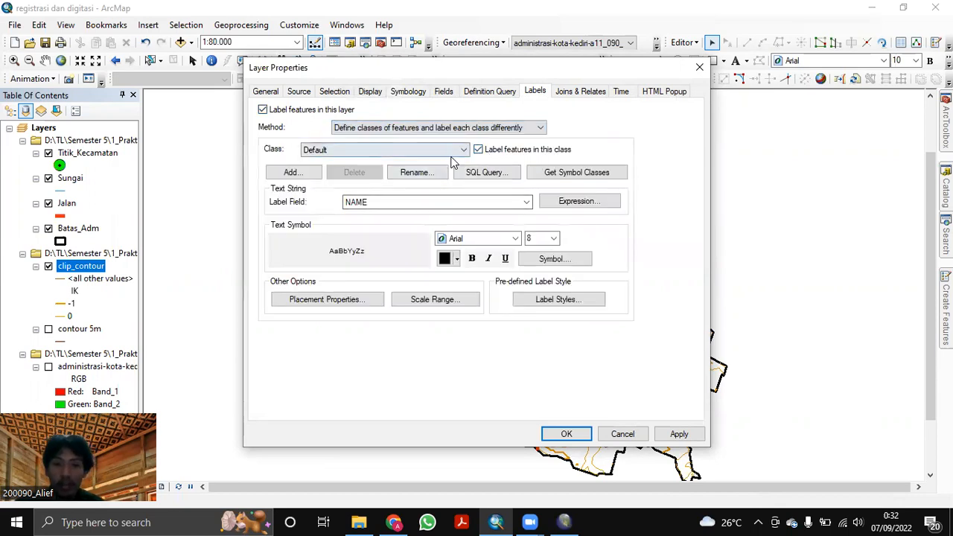
left_click(487, 172)
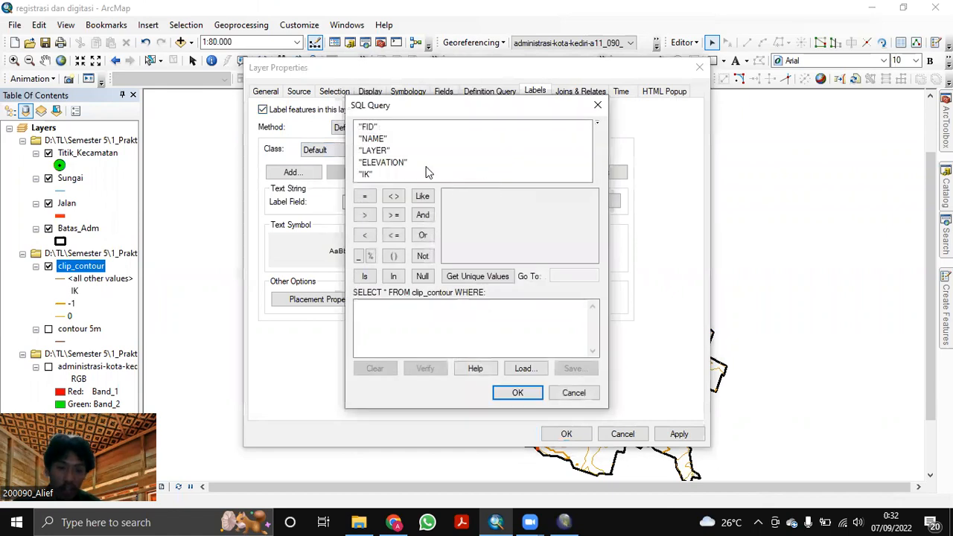
double_click(365, 175)
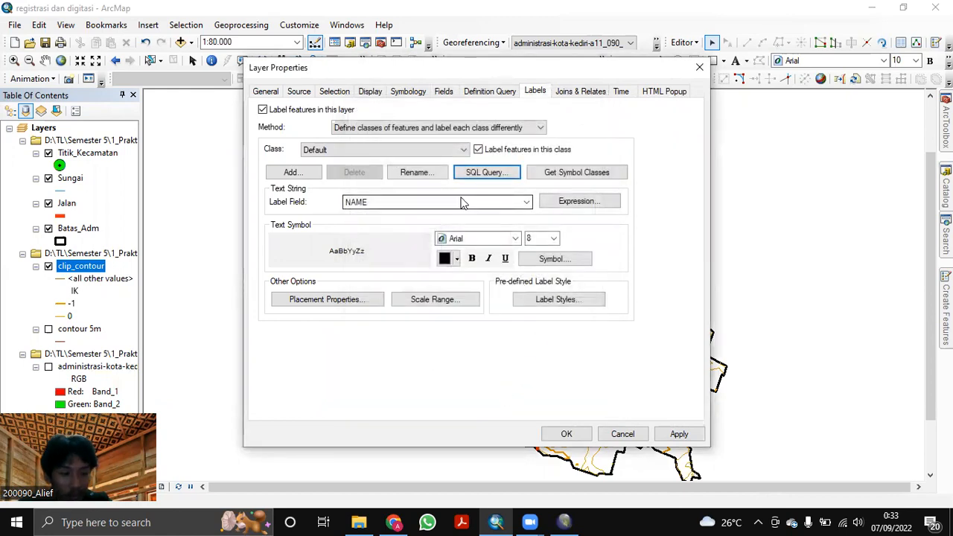
Label the contours by the ELEVATION field using the expression [ELEVATION] + "m".
left_click(527, 202)
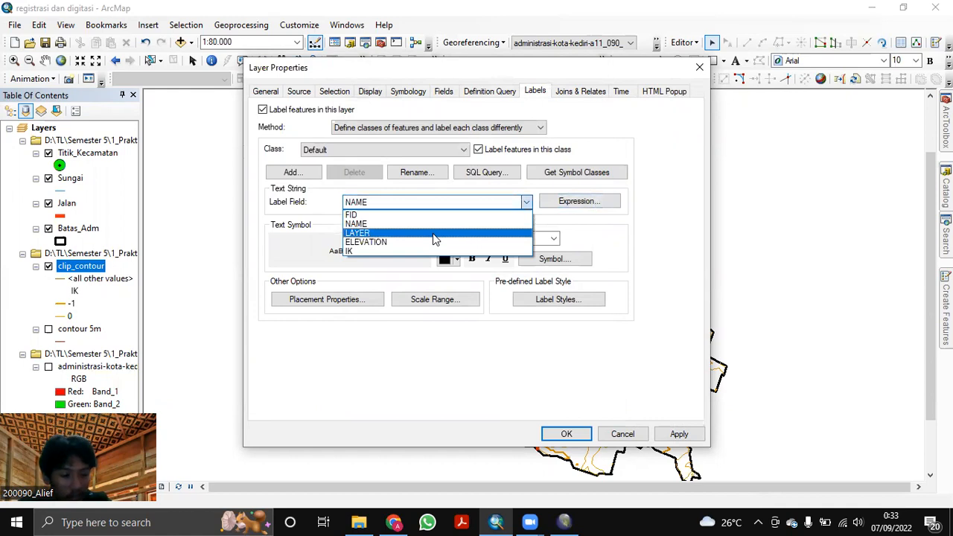
left_click(434, 242)
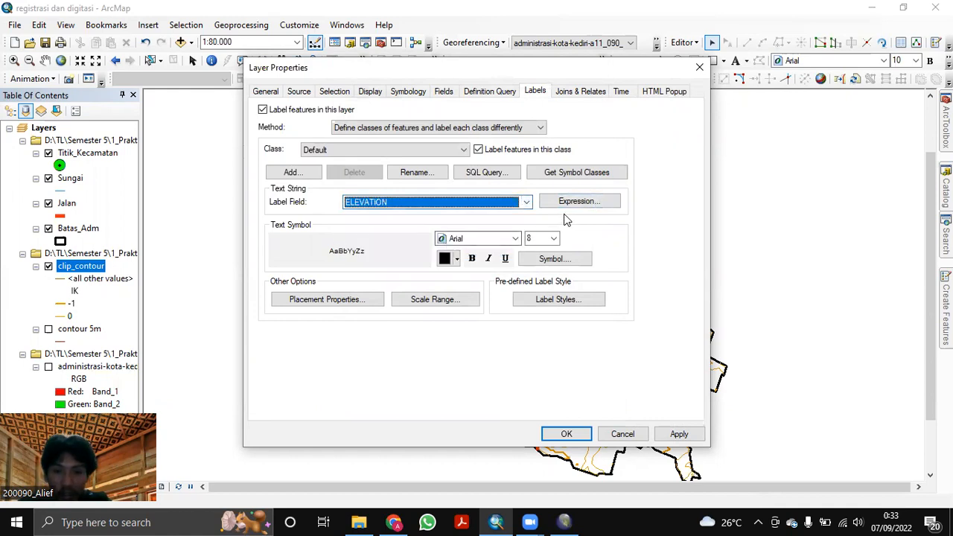
left_click(572, 203)
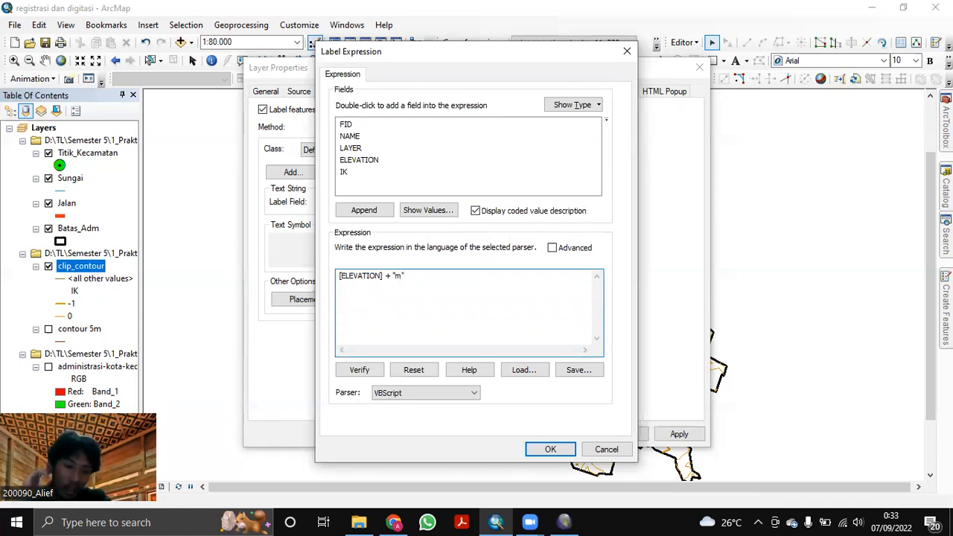
left_click(543, 450)
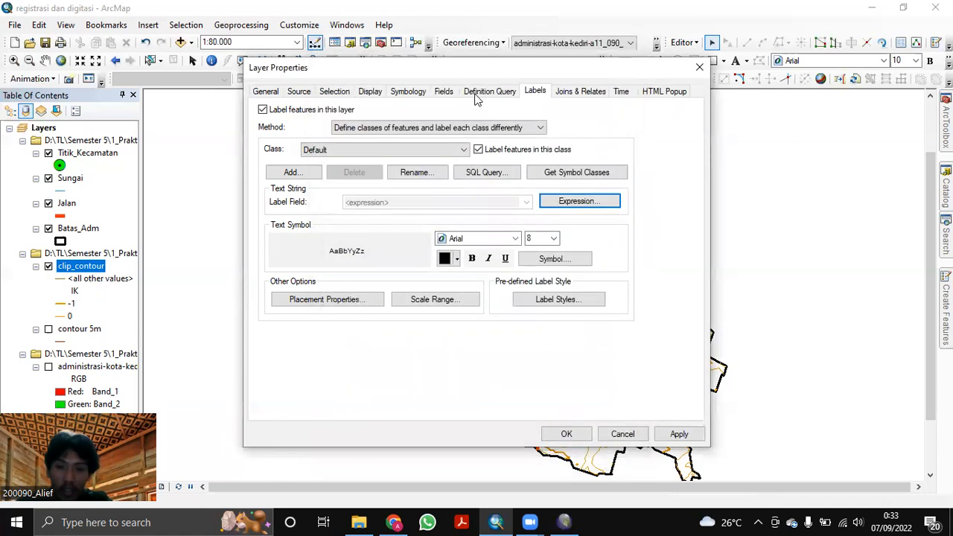
Set the contour label font to Times New Roman.
left_click(514, 240)
left_click(500, 243)
key("t")
key("t")
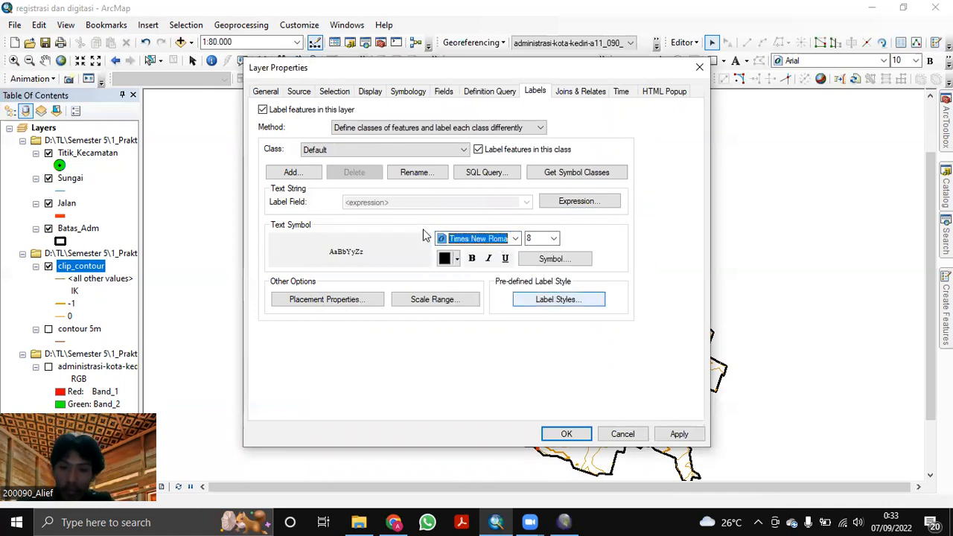
Add a halo mask to the contour label text symbol.
left_click(582, 259)
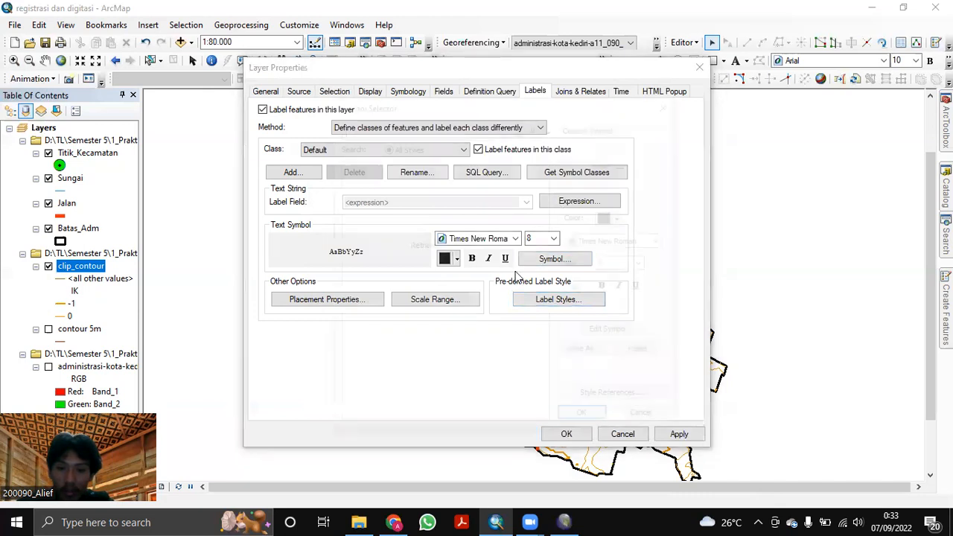
left_click(618, 332)
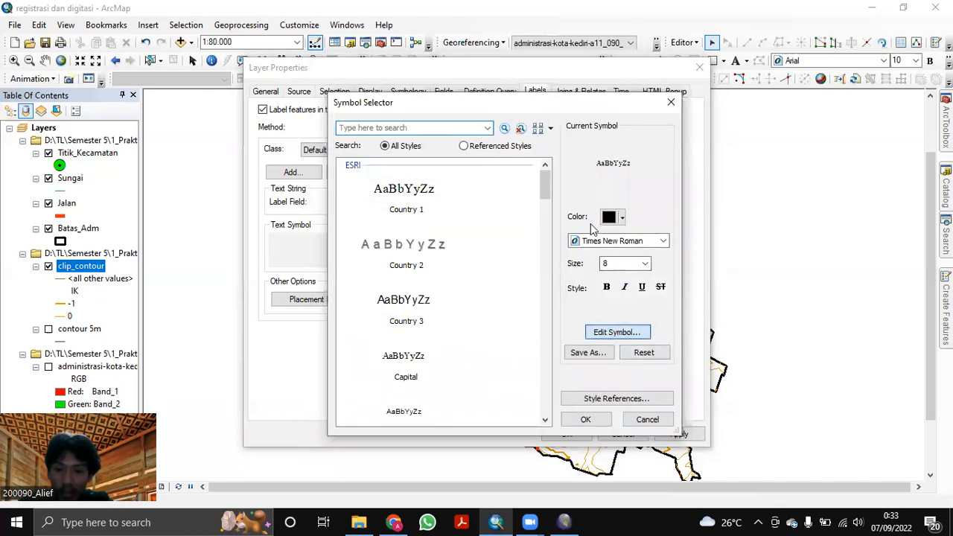
left_click(621, 166)
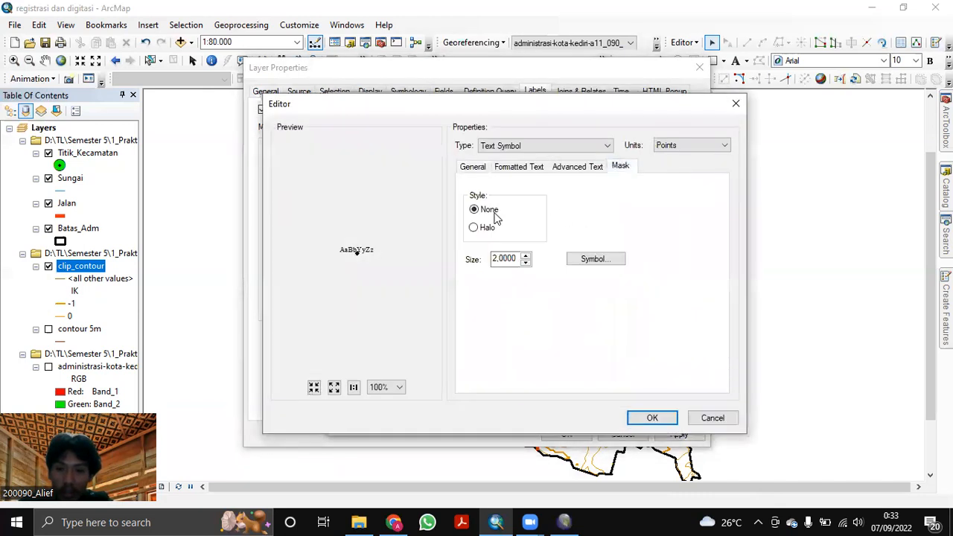
left_click(645, 418)
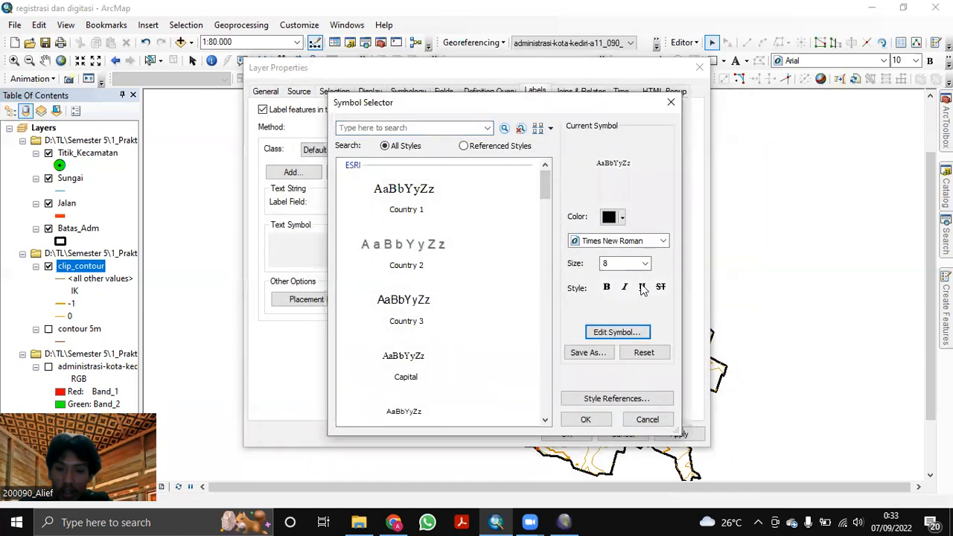
left_click(578, 417)
Place the contour labels on the line instead of above it, and apply the layer properties.
left_click(340, 303)
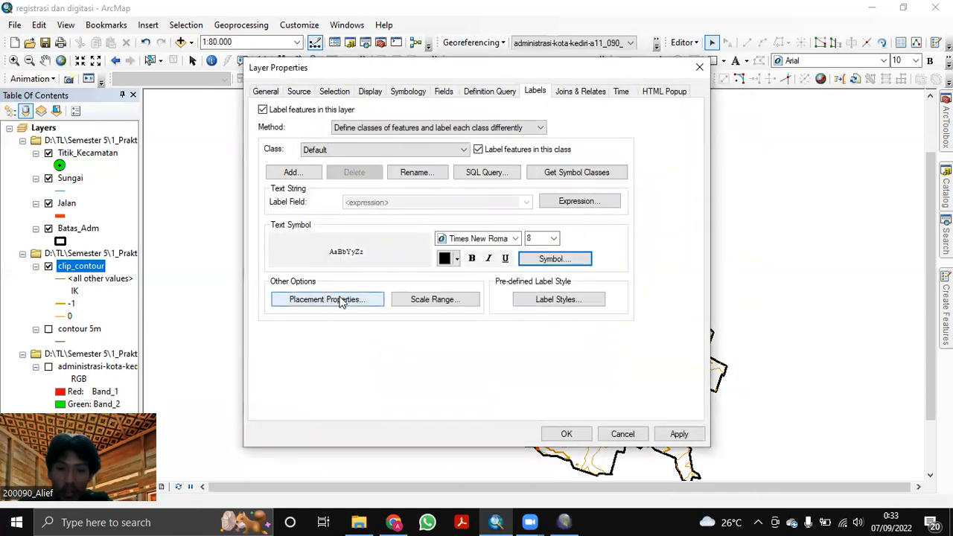
left_click(482, 146)
left_click(484, 164)
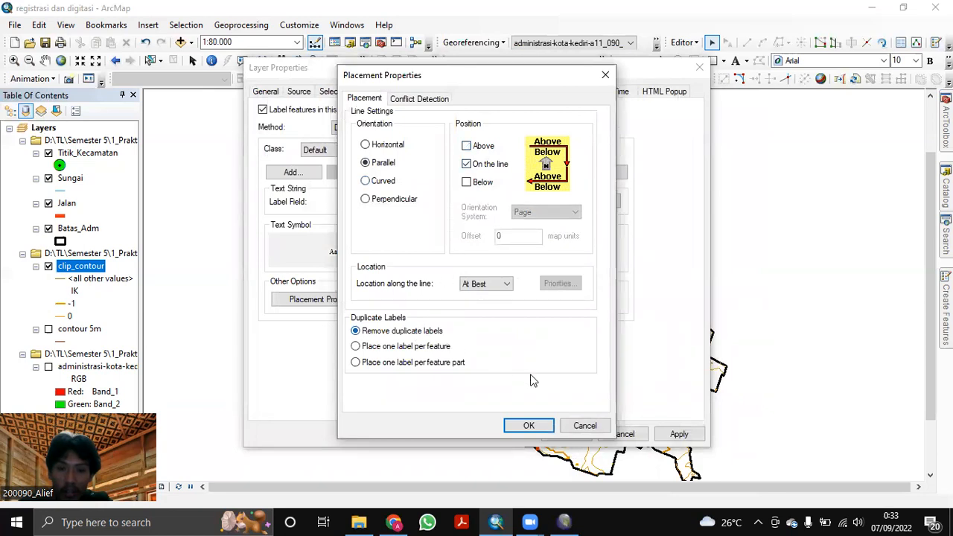
left_click(530, 426)
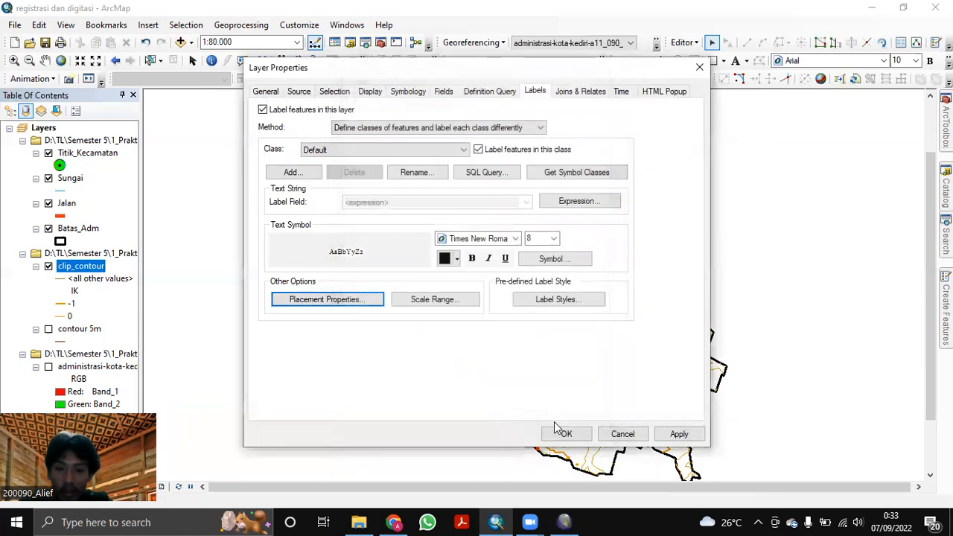
left_click(679, 435)
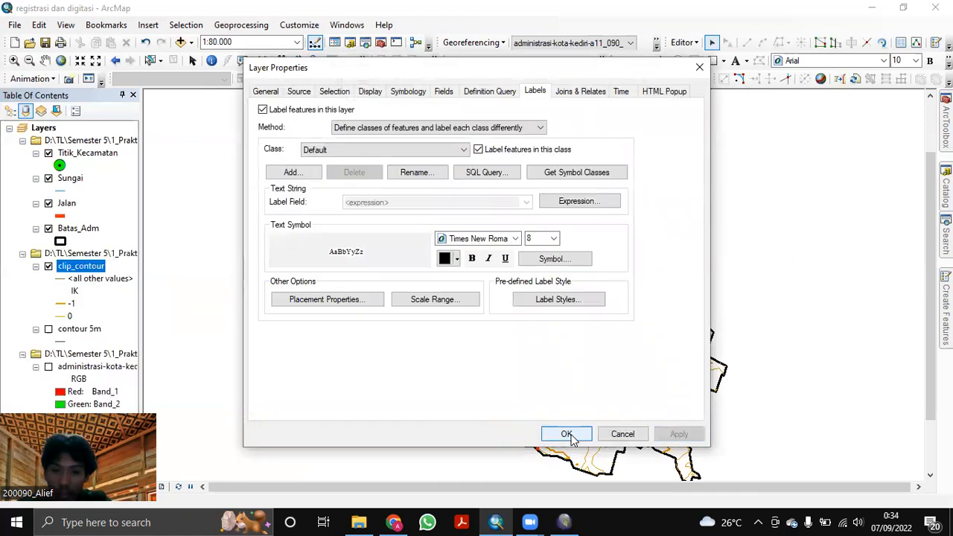
left_click(566, 435)
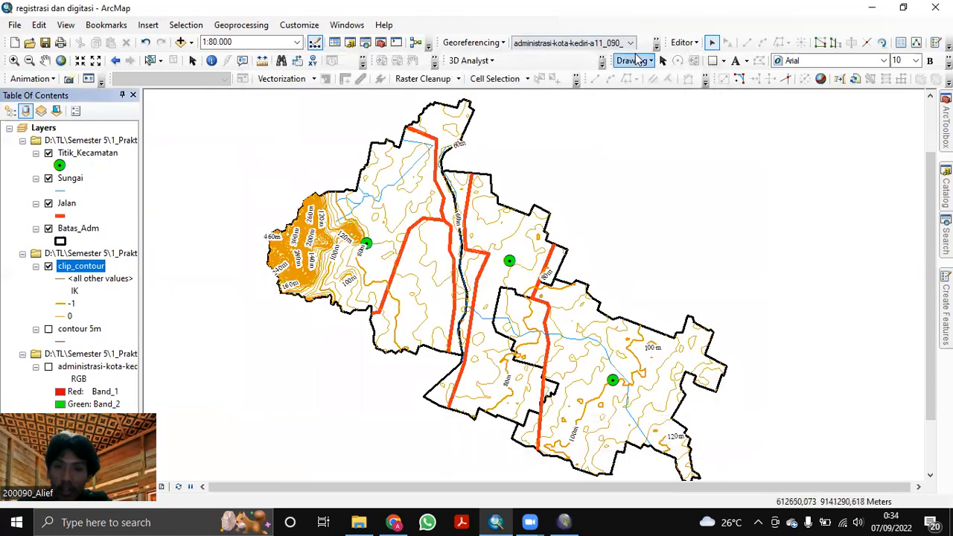
Stop the active editing session.
left_click(682, 42)
left_click(690, 43)
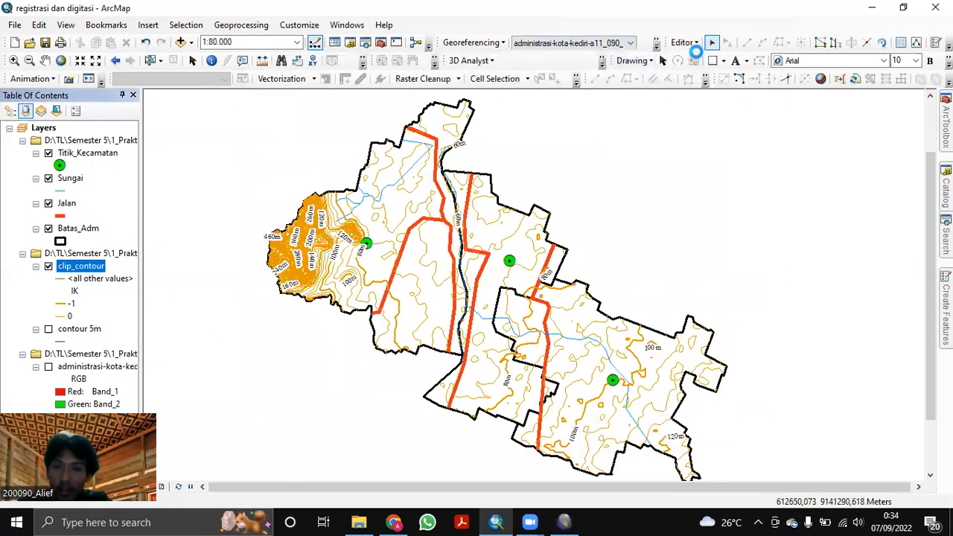
left_click(693, 43)
left_click(701, 73)
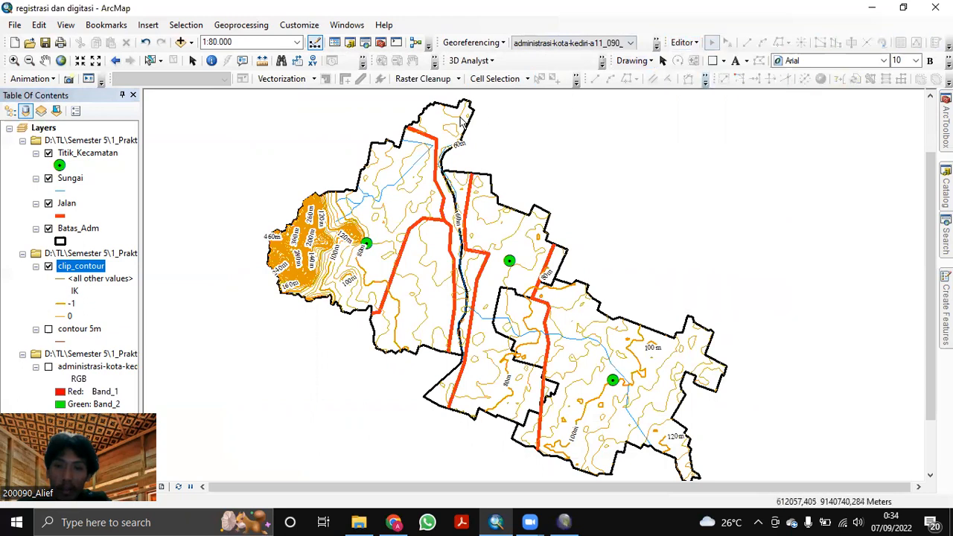
double_click(70, 270)
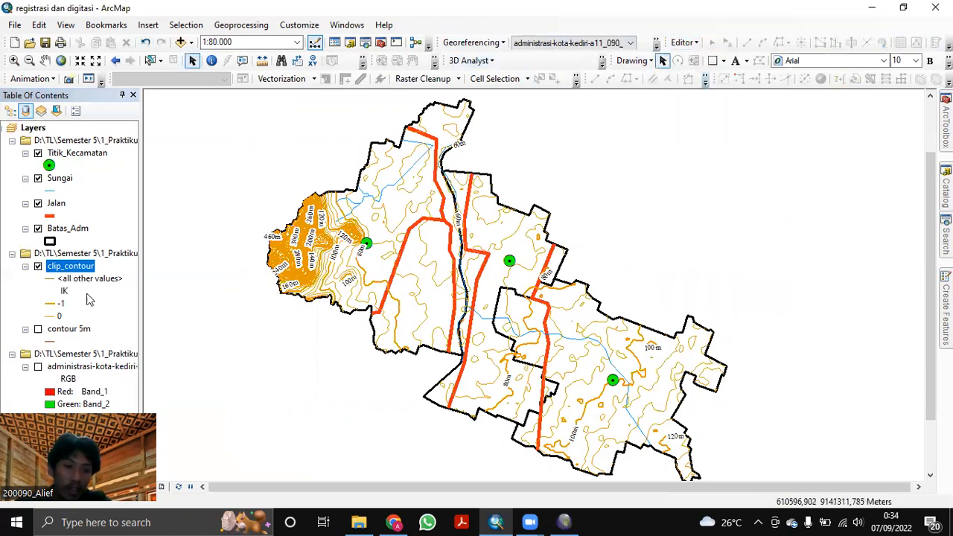
scroll(67, 324, "left", 1)
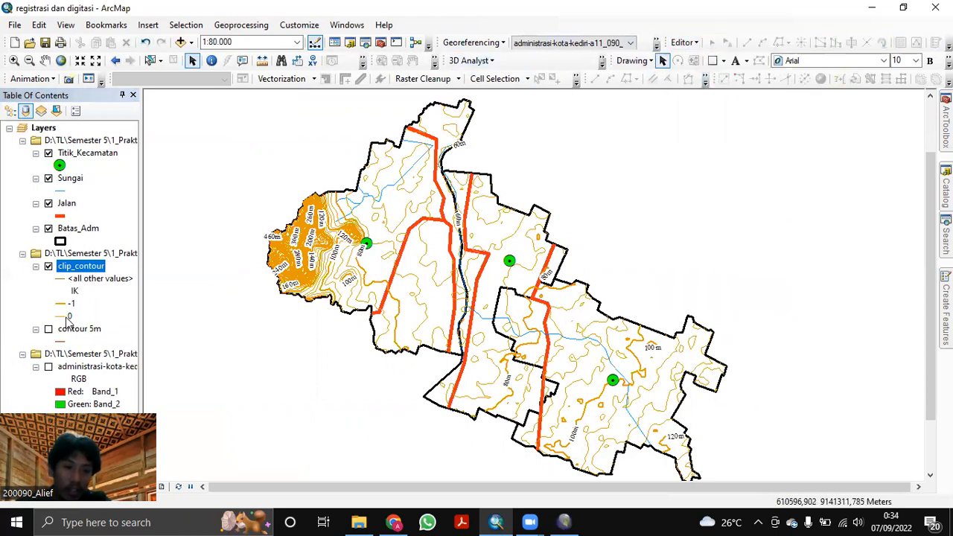
Add a Text field named Keterangan with length 50 to the Batas_Adm attribute table, then close the table.
left_click(76, 230)
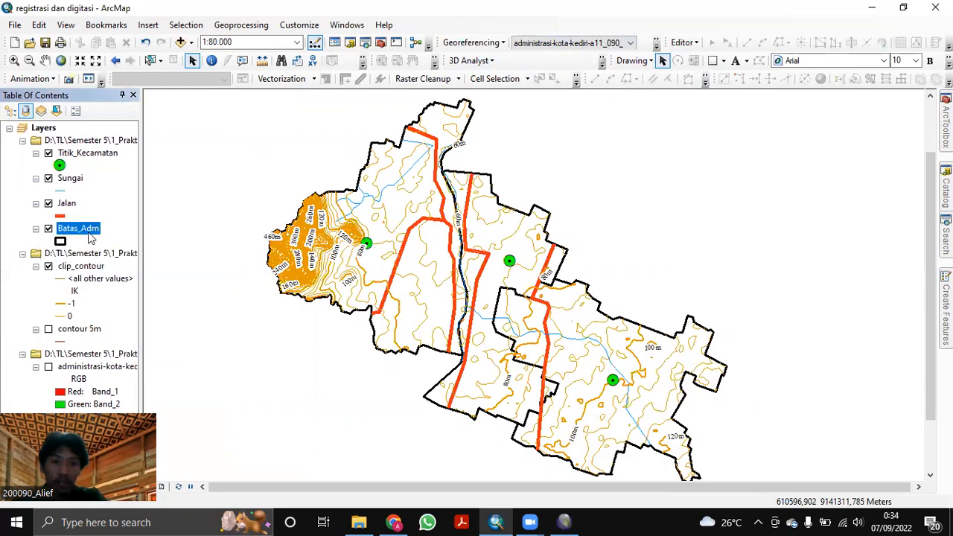
right_click(85, 232)
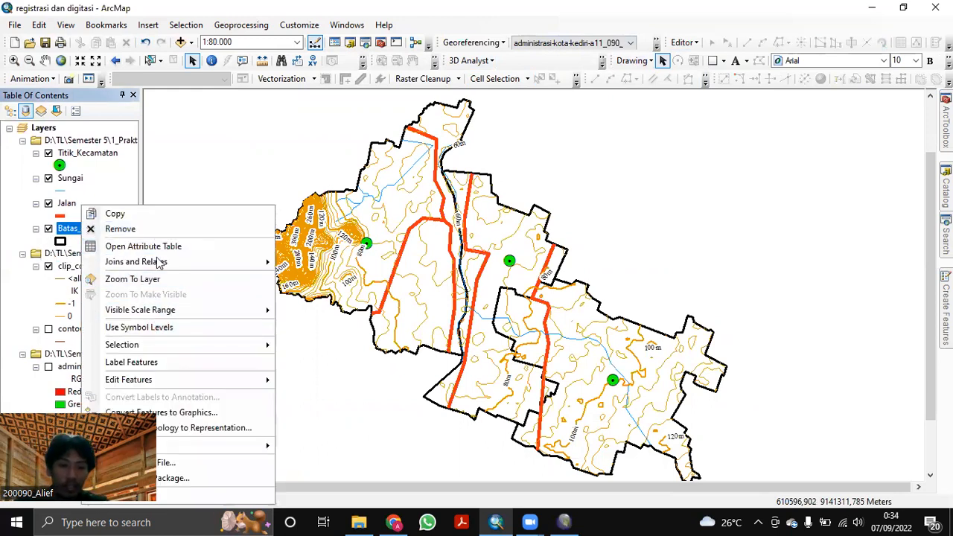
left_click(154, 247)
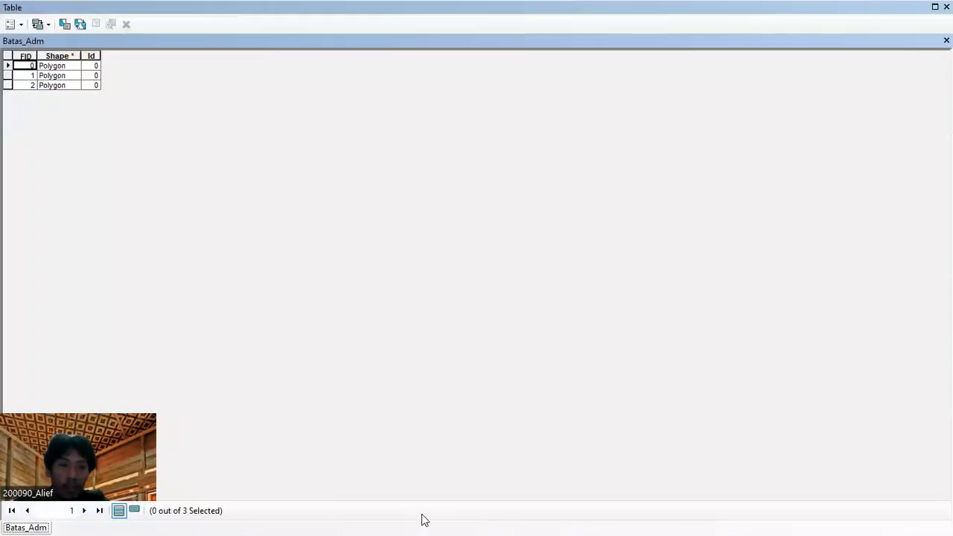
left_click(15, 25)
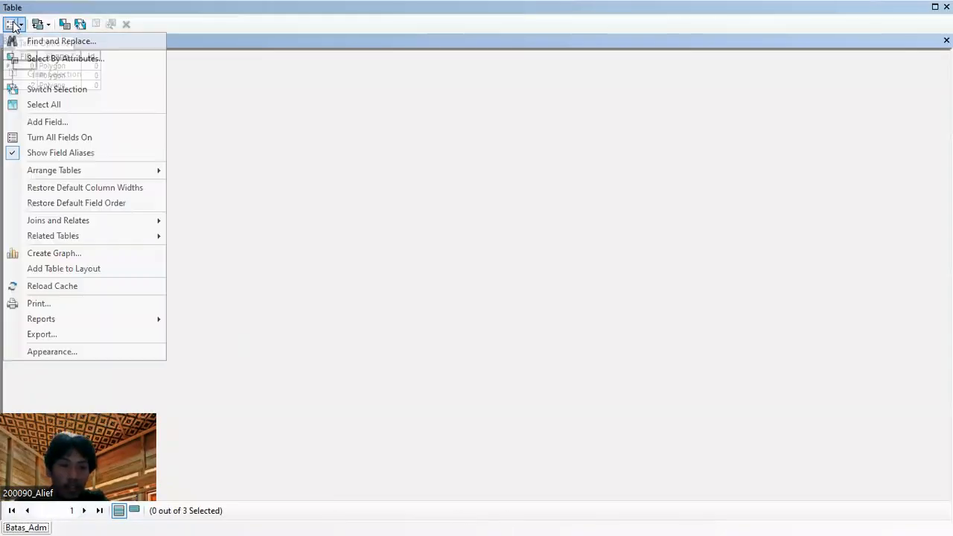
left_click(57, 123)
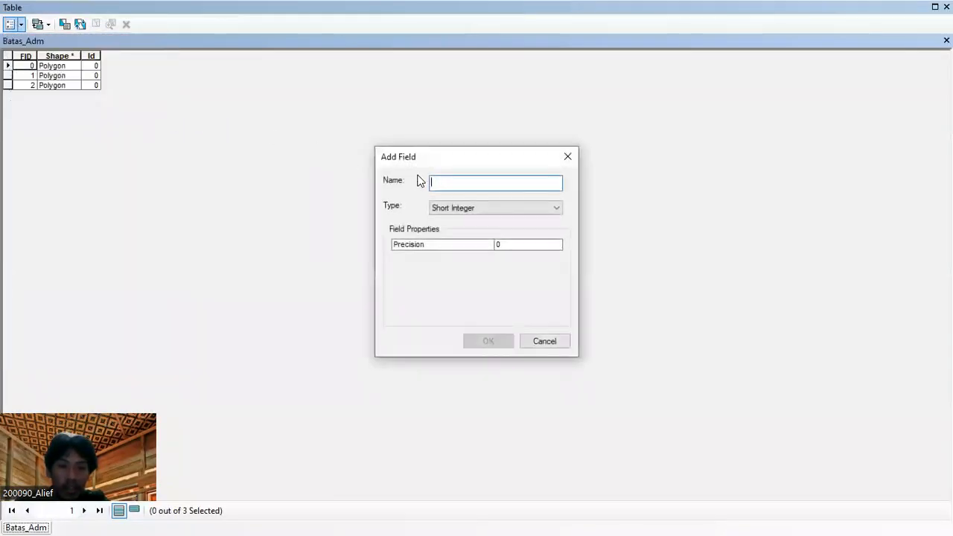
type("Ke")
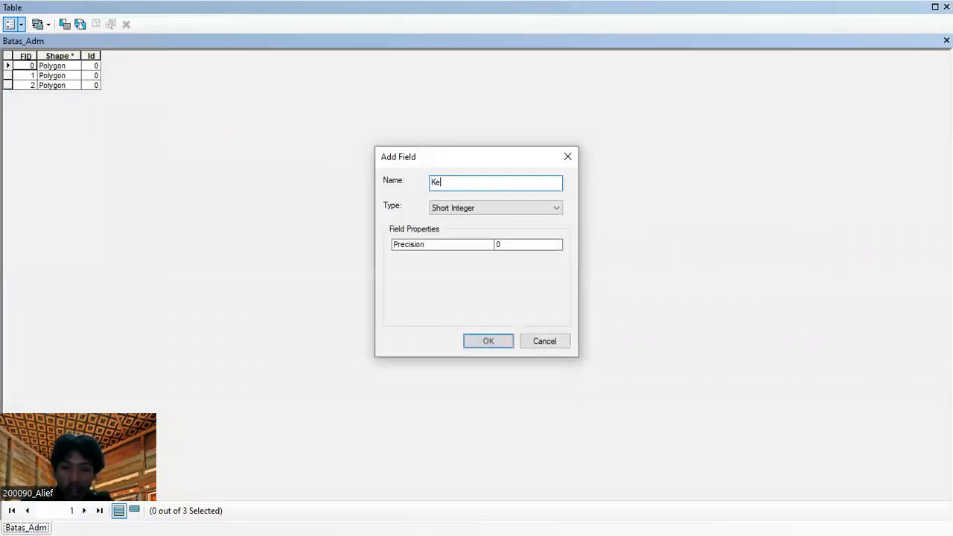
type("terangan")
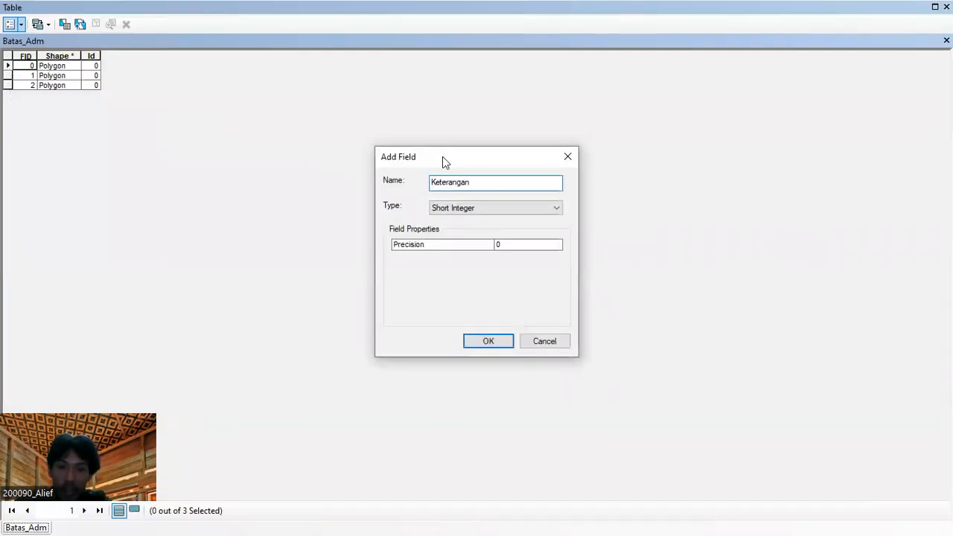
left_click(485, 209)
left_click(477, 256)
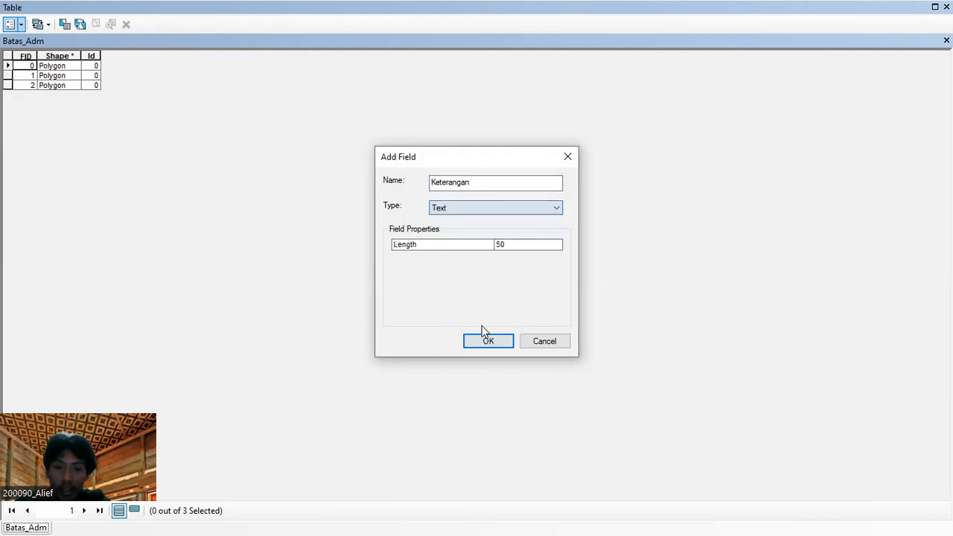
left_click(487, 340)
left_click(947, 41)
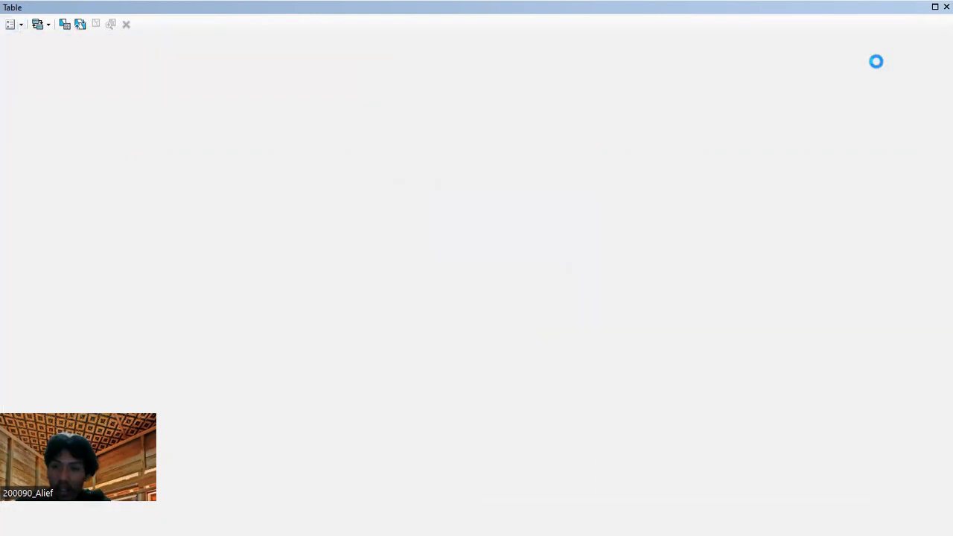
Start an edit session on the Batas_Adm layer.
right_click(72, 229)
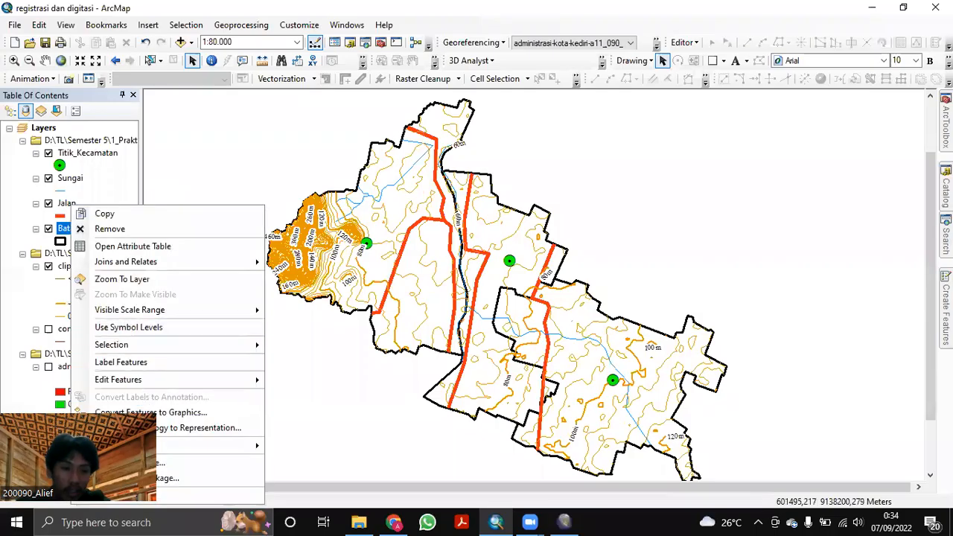
mouse_move(168, 380)
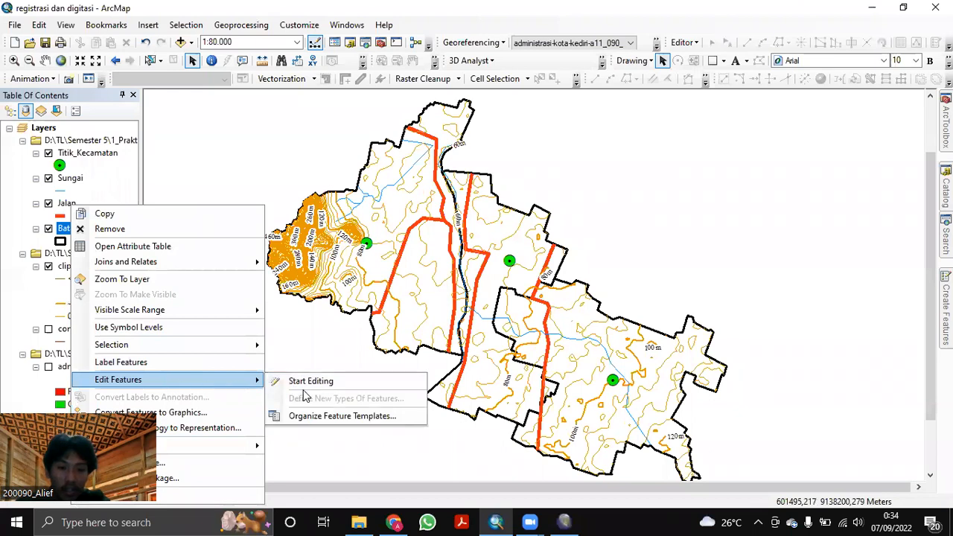
left_click(303, 382)
left_click(551, 409)
Fill the Keterangan field of the Batas_Adm table with Pemukiman, Ladang and Sawah for FID 0, 1 and 2, then close the table.
right_click(84, 233)
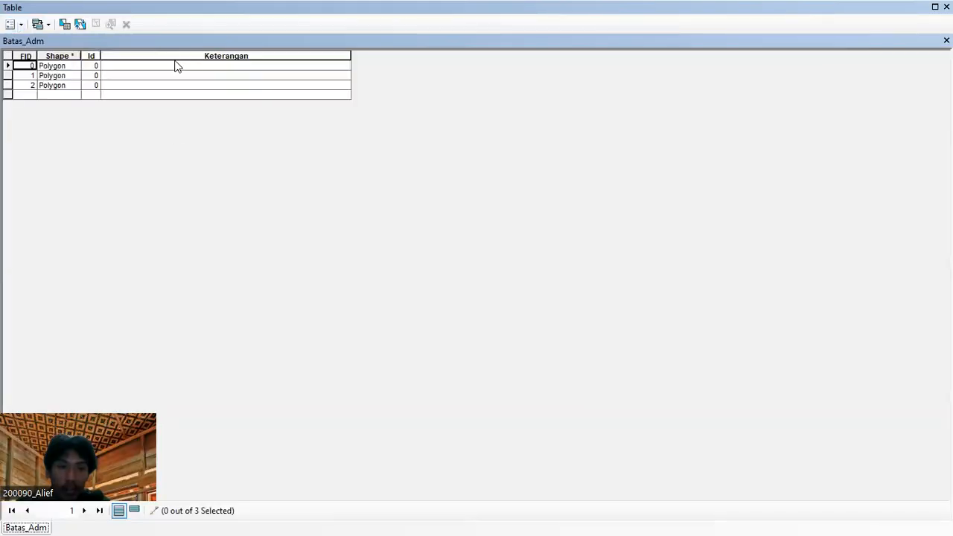
left_click(177, 67)
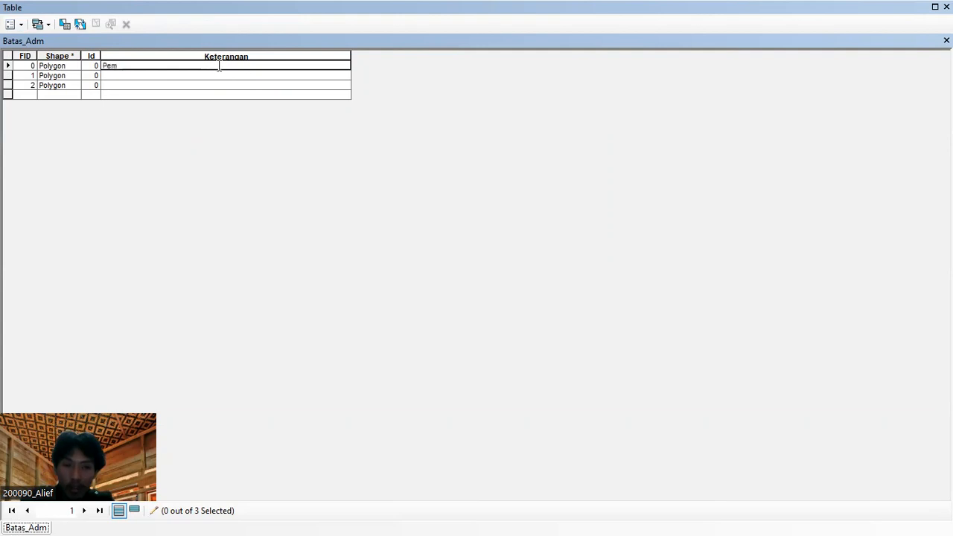
type("ukim")
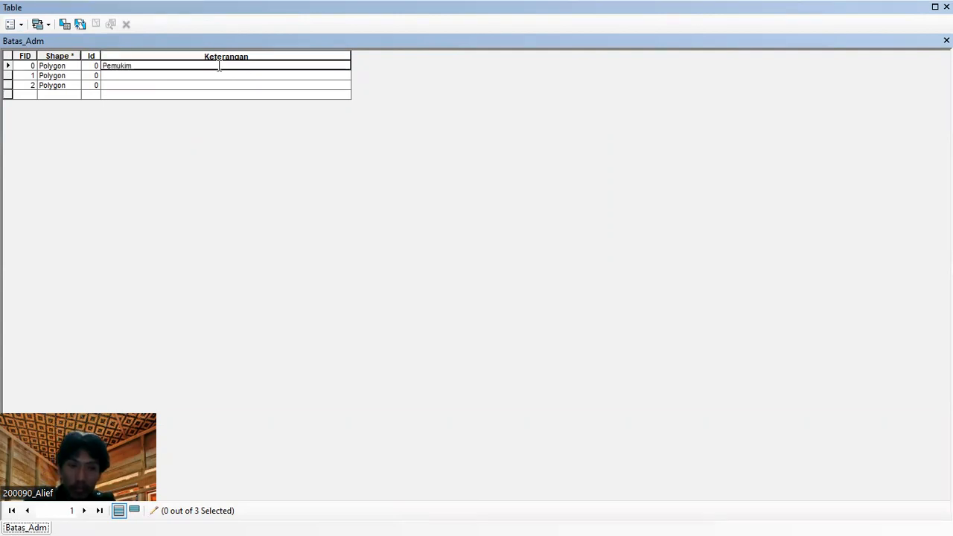
type("an")
left_click(213, 76)
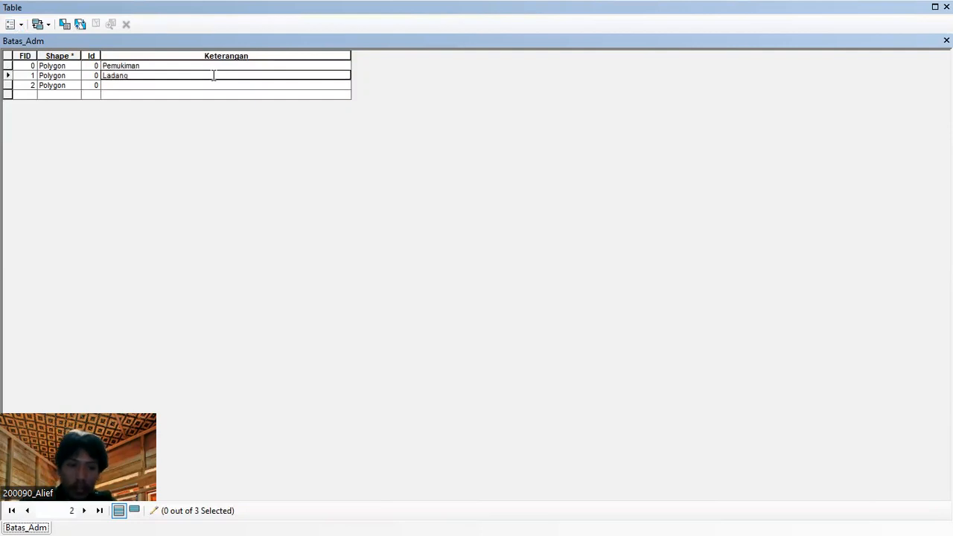
left_click(204, 85)
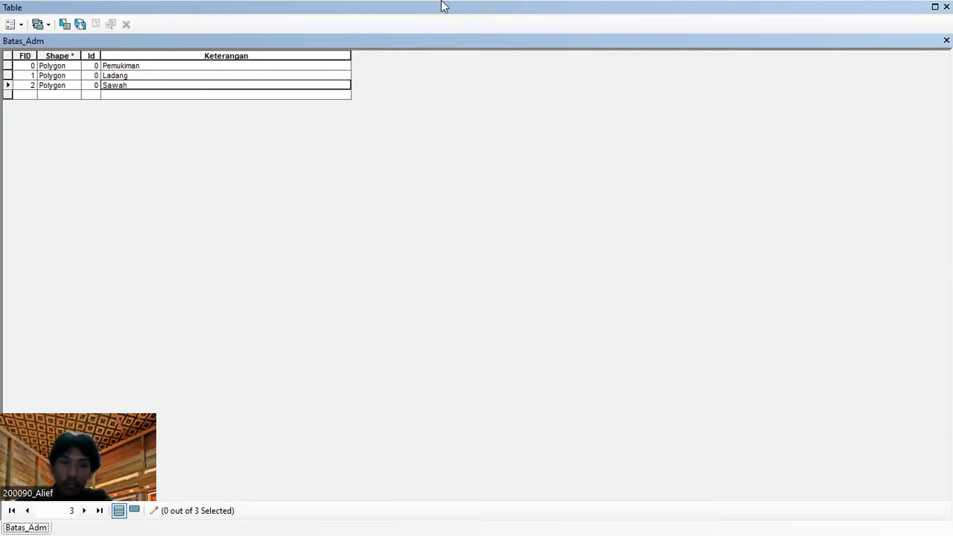
left_click(946, 7)
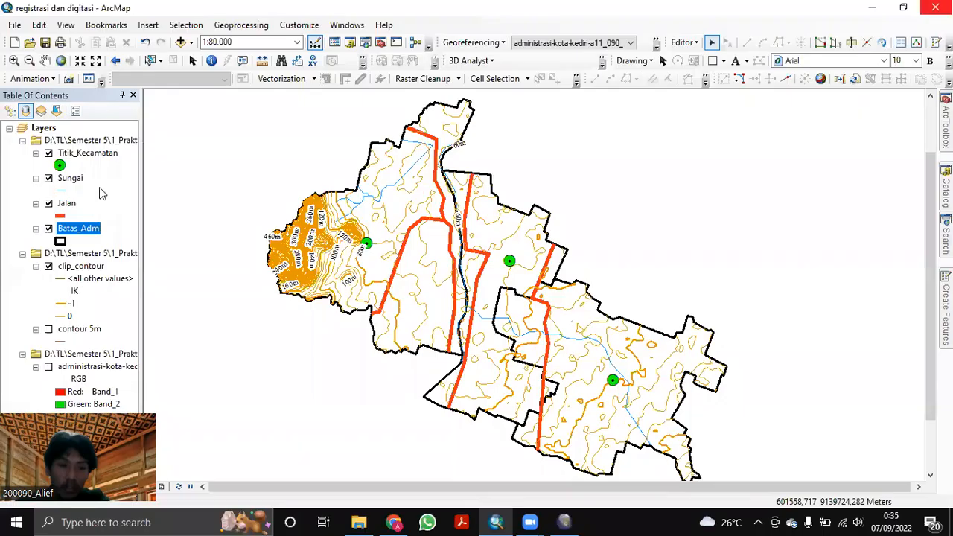
Symbolize the Batas_Adm layer by unique values of the Keterangan field and add all its values.
right_click(77, 231)
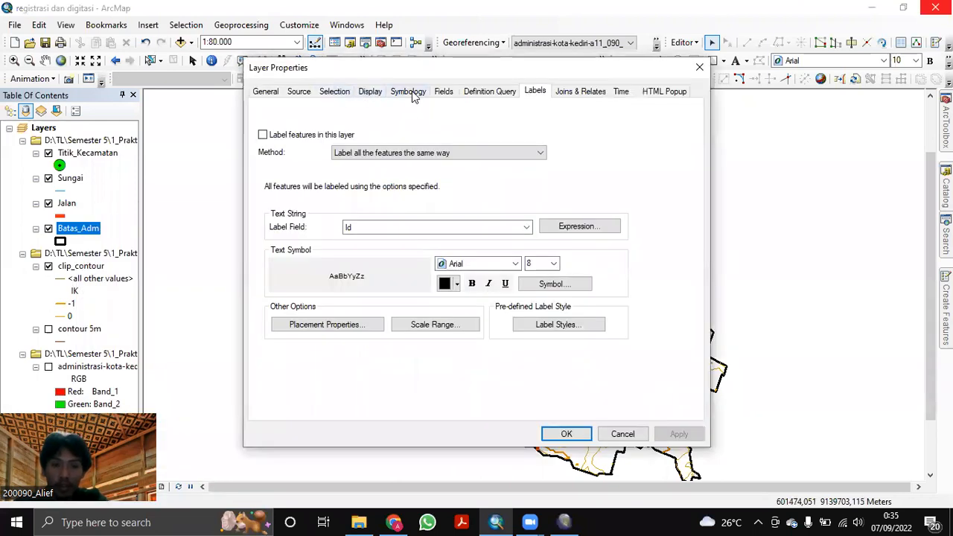
left_click(412, 91)
left_click(281, 140)
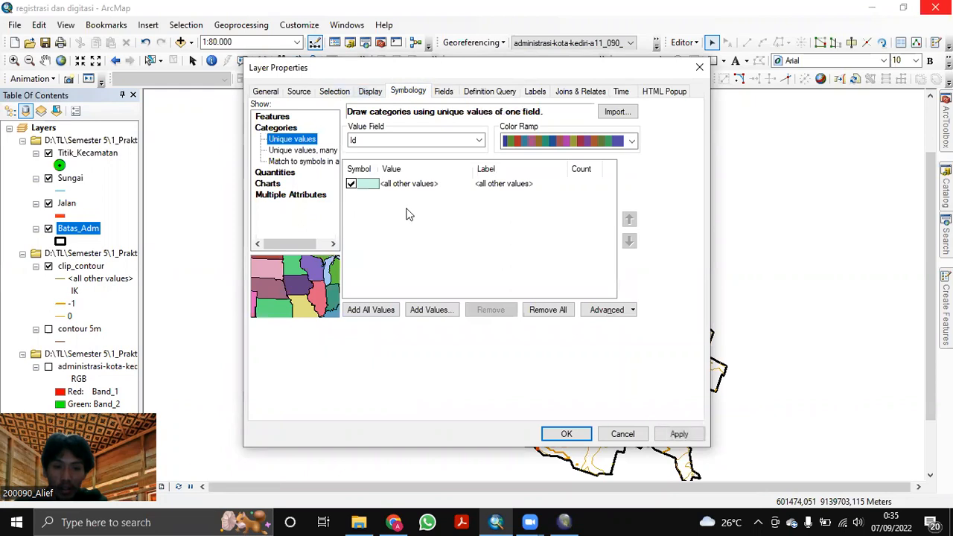
left_click(418, 143)
left_click(396, 162)
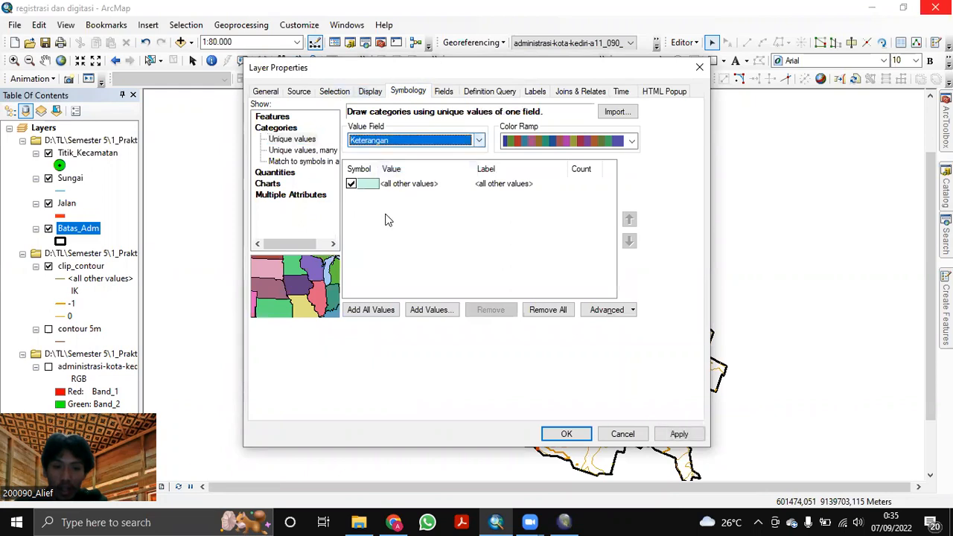
left_click(384, 309)
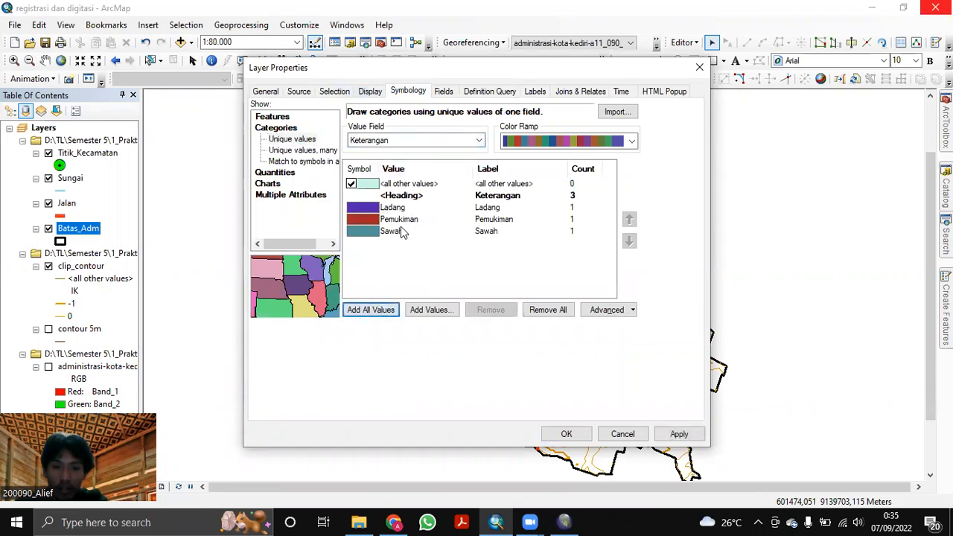
From the Ladang class's symbol settings, add Simbol RBI.style from D:\DEMNAS\Data\Data to the referenced styles.
double_click(376, 208)
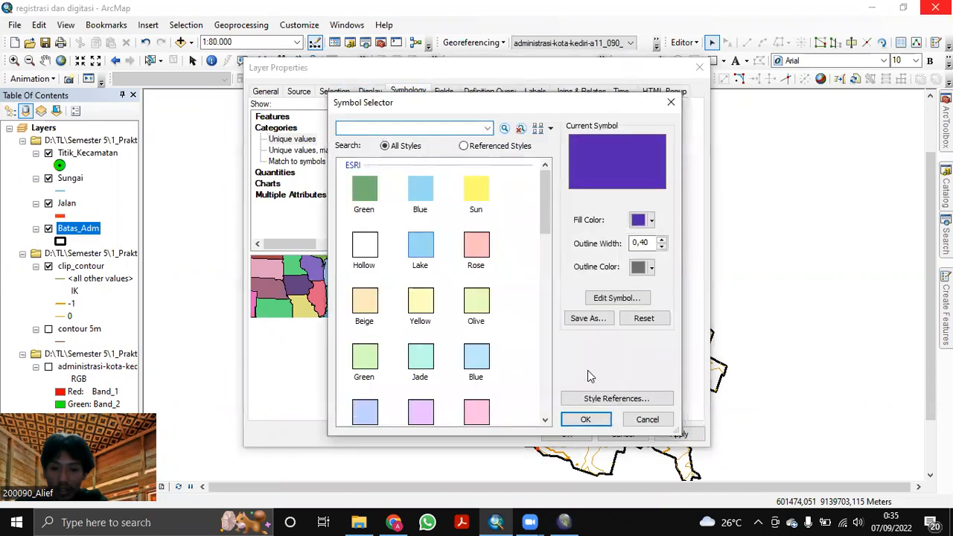
left_click(595, 398)
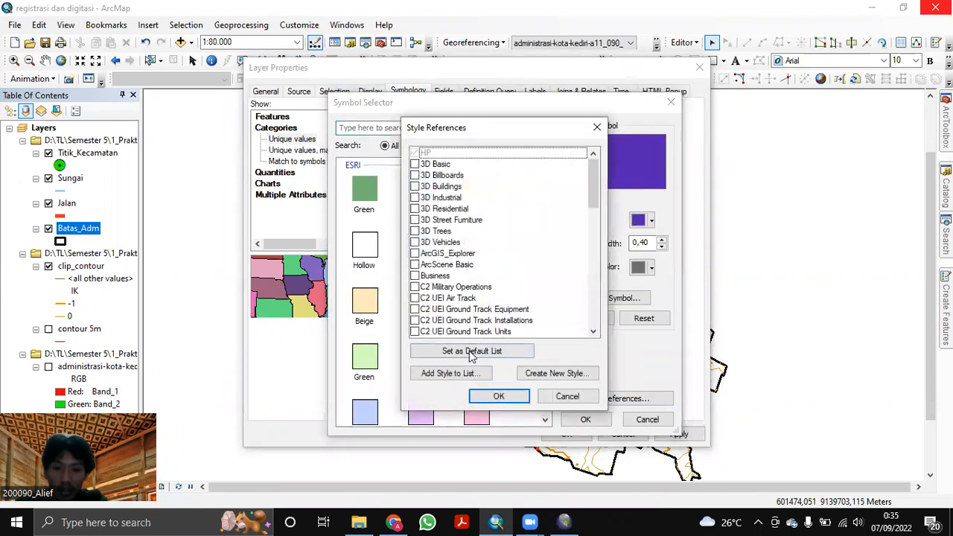
left_click(449, 373)
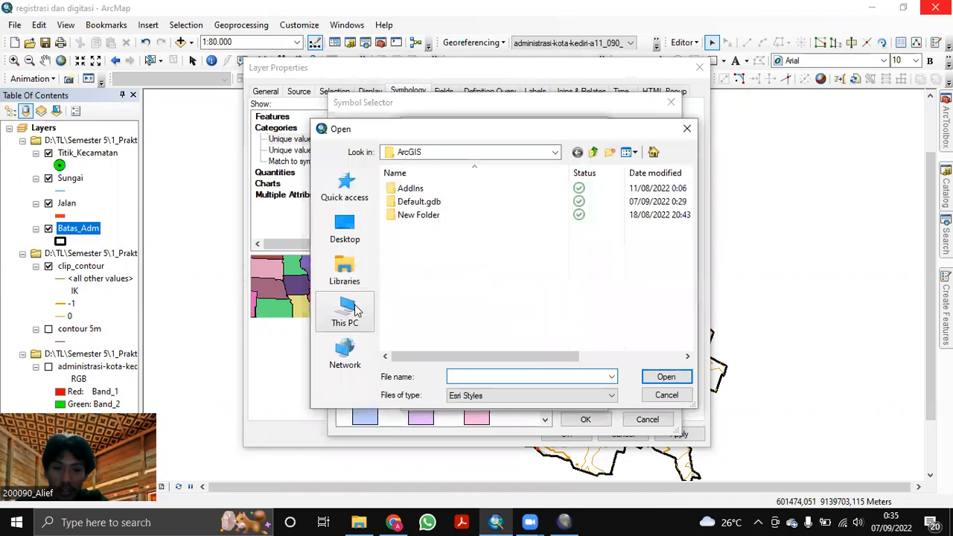
left_click(356, 311)
scroll(456, 312, "down", 3)
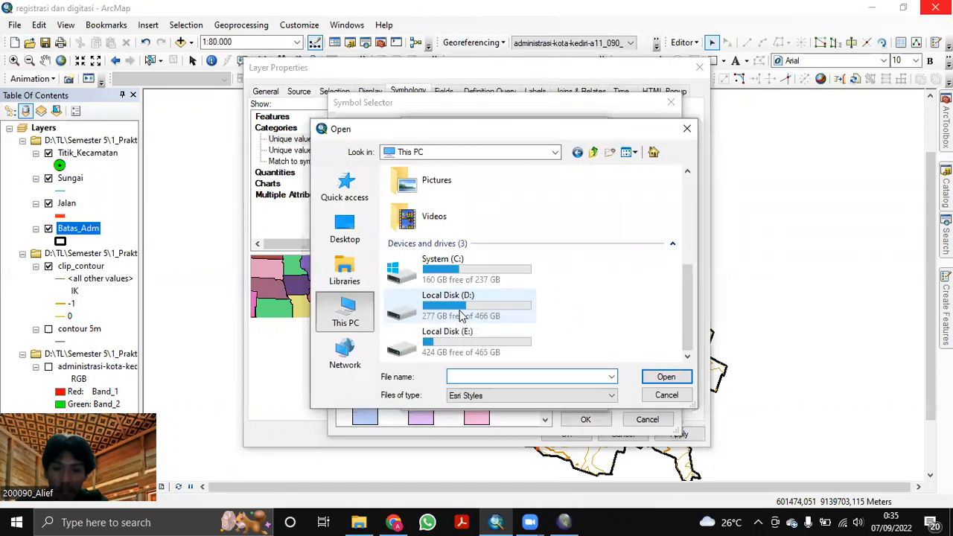
double_click(462, 316)
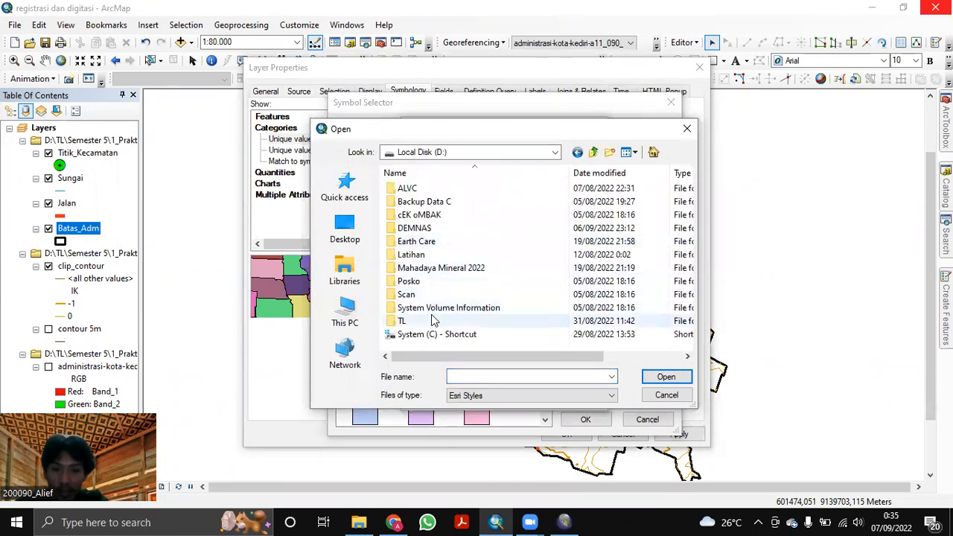
double_click(415, 228)
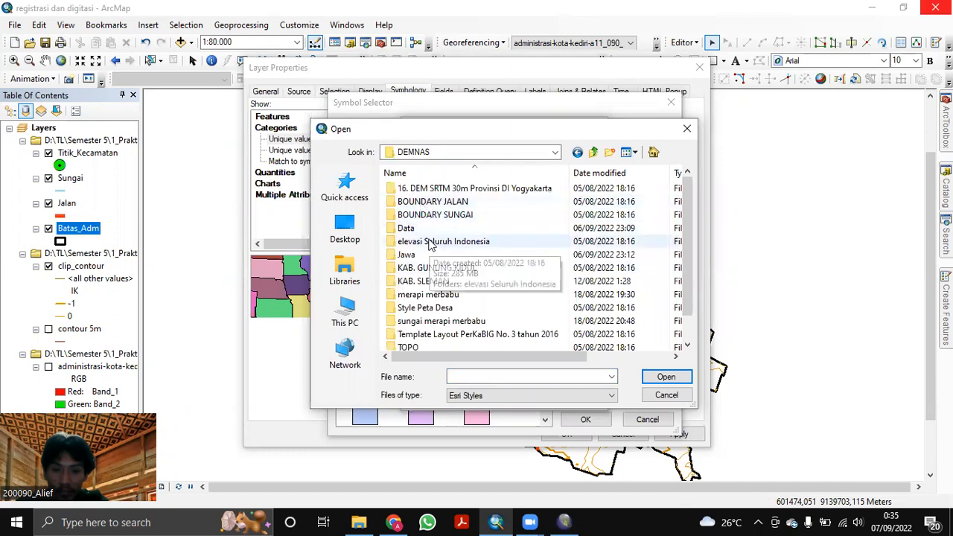
double_click(439, 228)
double_click(436, 190)
left_click(437, 255)
left_click(667, 377)
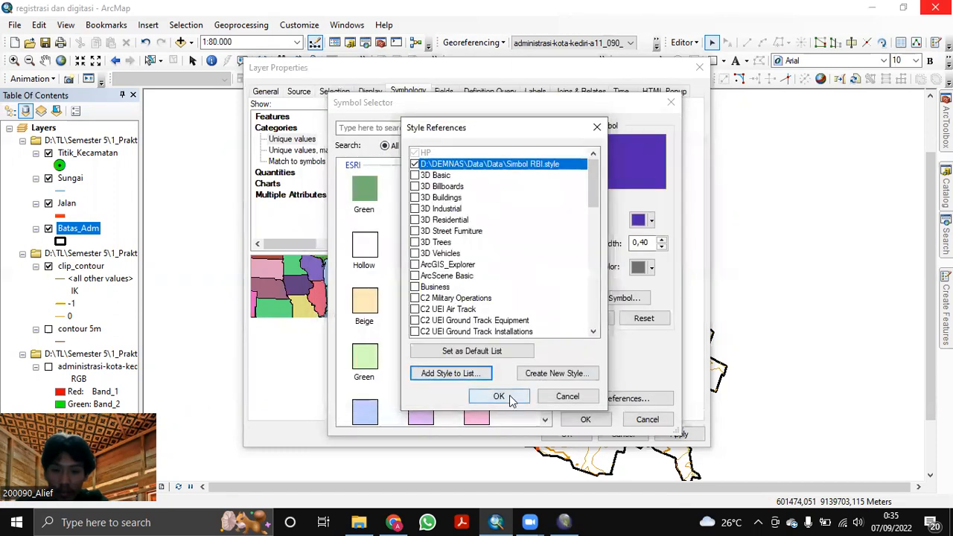
left_click(499, 396)
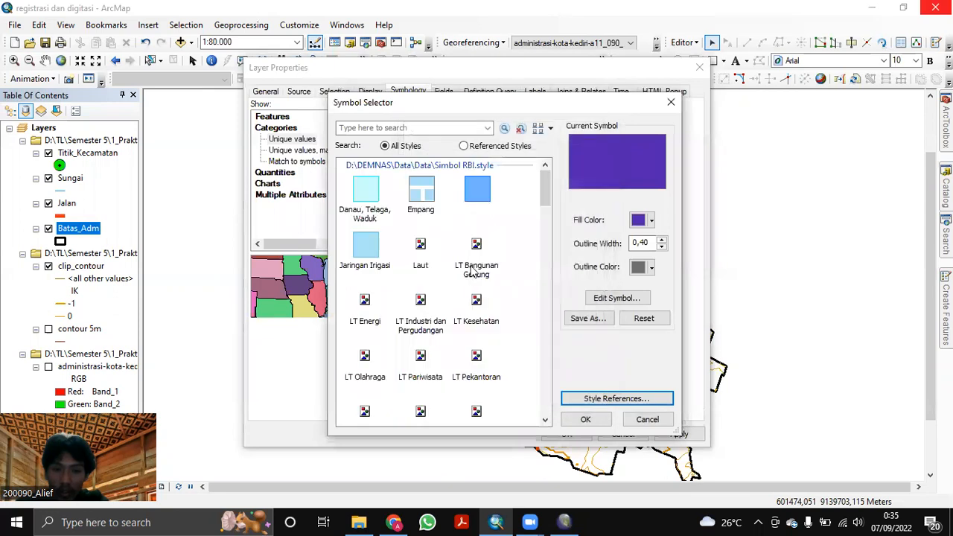
Search the symbols for "ladang" and assign the LTT Tegalan/Ladang symbol to the Ladang class.
left_click_drag(438, 108, 461, 108)
left_click(439, 128)
type("ladan")
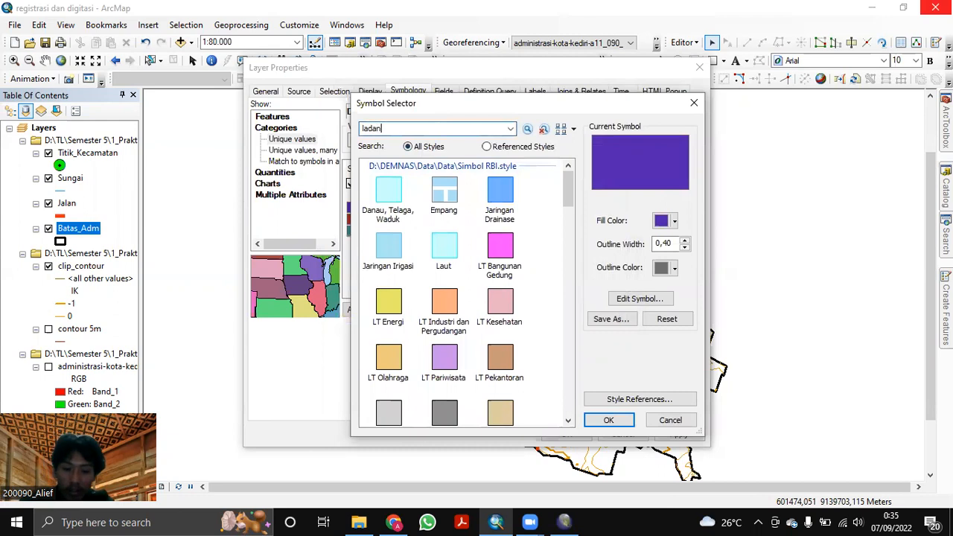
type("g")
key("Return")
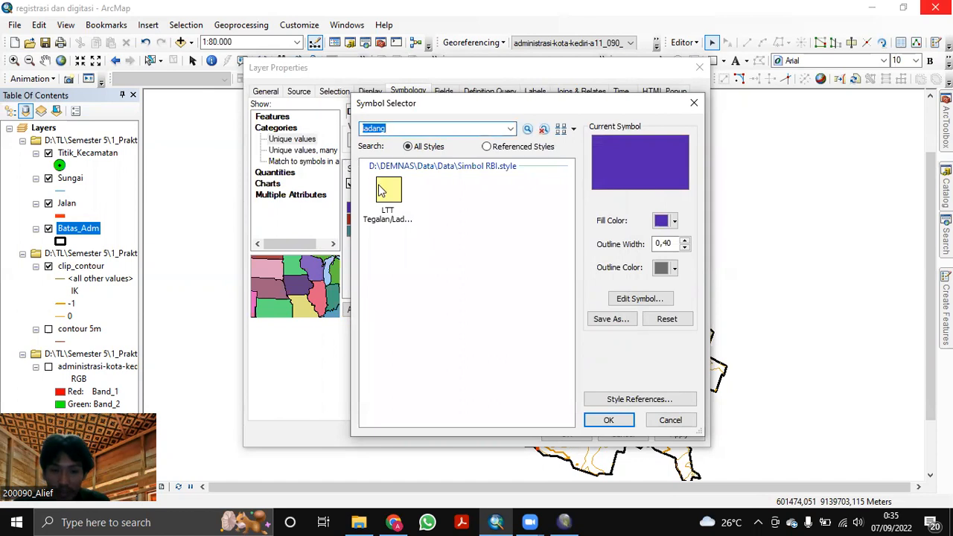
left_click(382, 190)
left_click(605, 422)
Search the symbols for "sosial" and assign the LT Sosial Budaya symbol to the Pemukiman class.
double_click(400, 221)
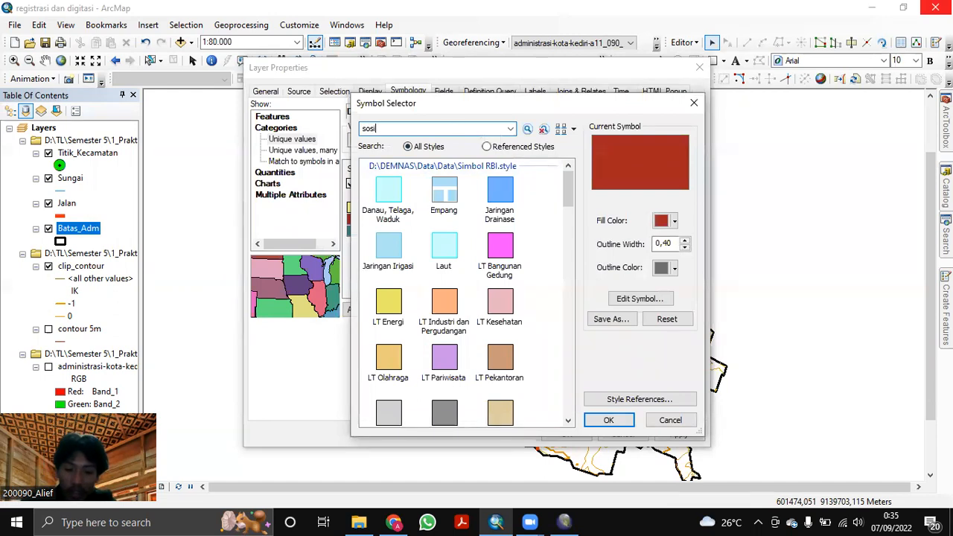
key("Return")
left_click(372, 190)
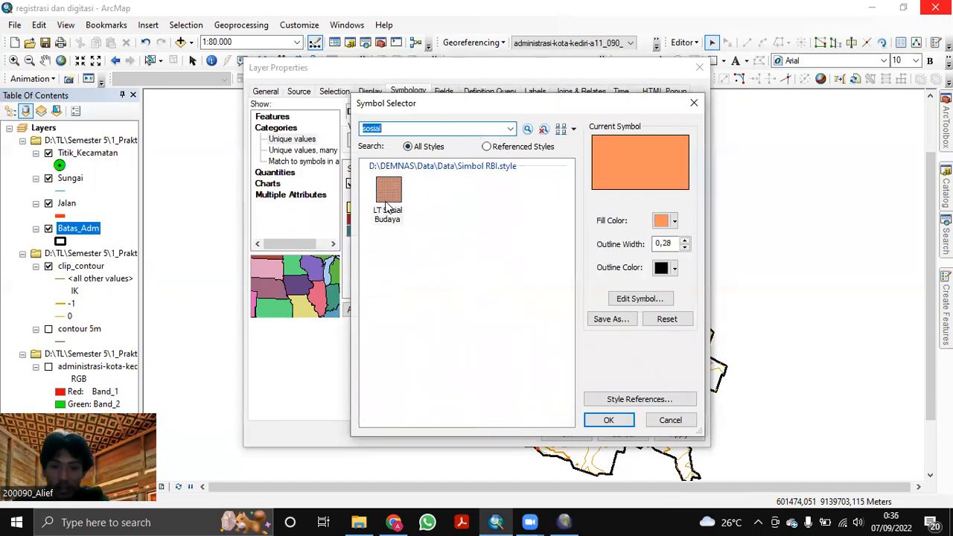
left_click(609, 420)
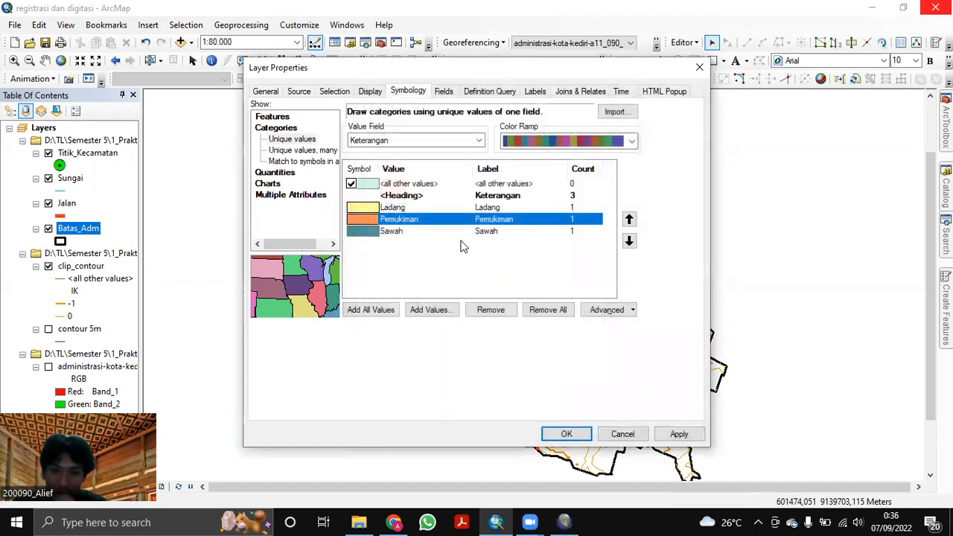
Assign the LTT Sawah symbol to the Sawah class and apply the symbology.
double_click(379, 232)
scroll(488, 325, "down", 5)
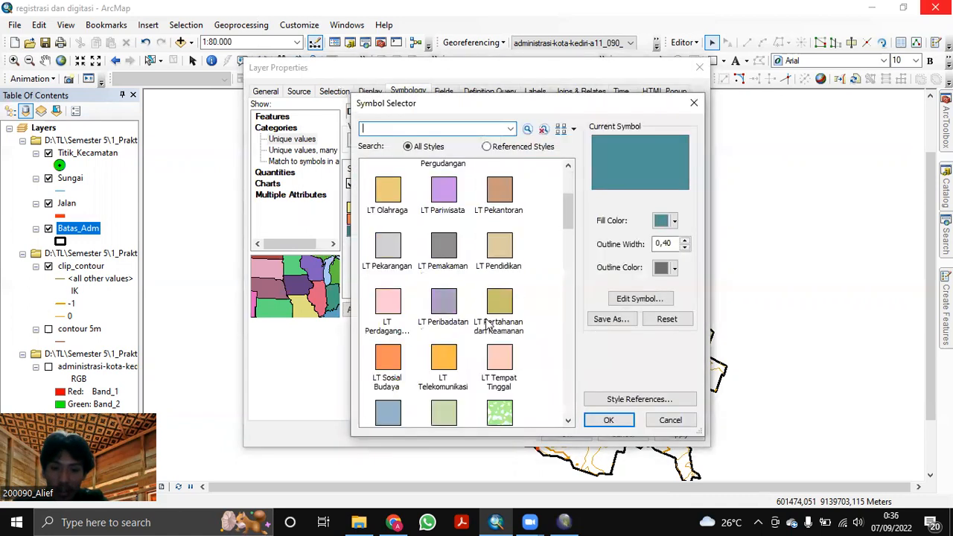
scroll(488, 325, "down", 10)
left_click(388, 223)
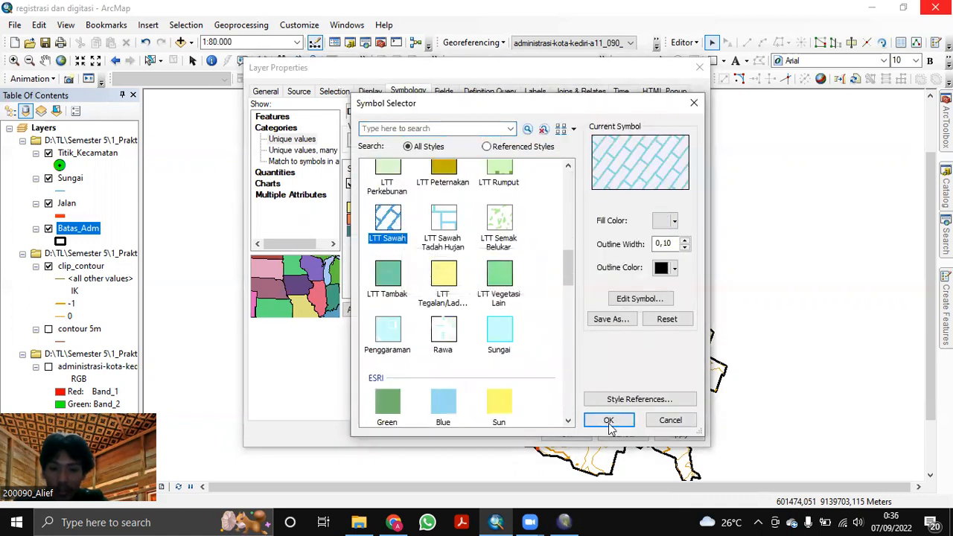
left_click(609, 420)
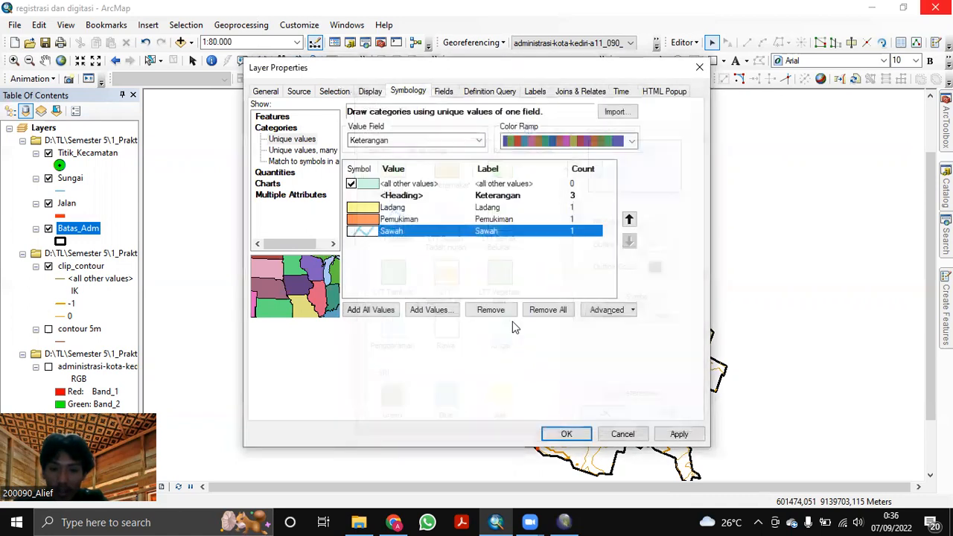
left_click(662, 440)
Turn on labels for Batas_Adm, labelling all features the same way with the Keterangan field.
left_click(536, 91)
left_click(262, 110)
left_click(383, 129)
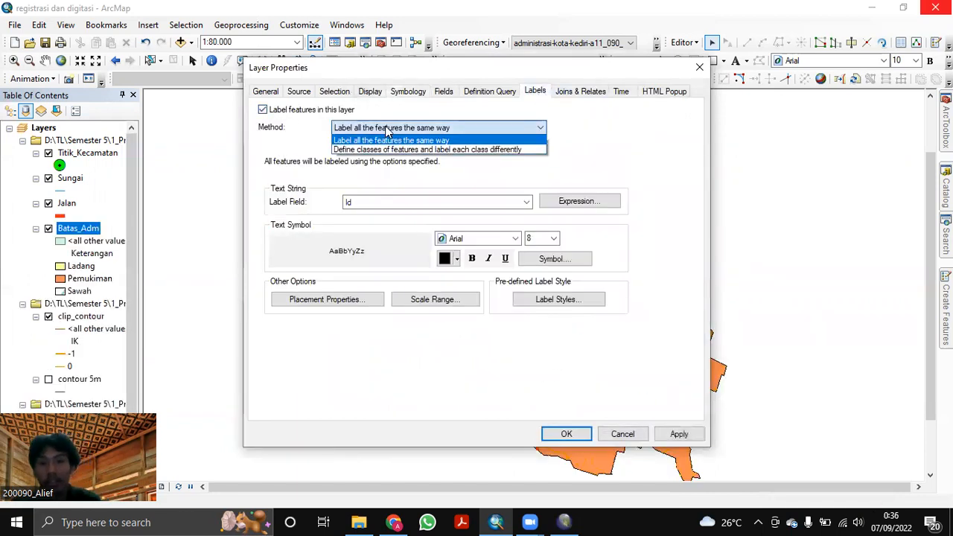
left_click(387, 140)
left_click(447, 201)
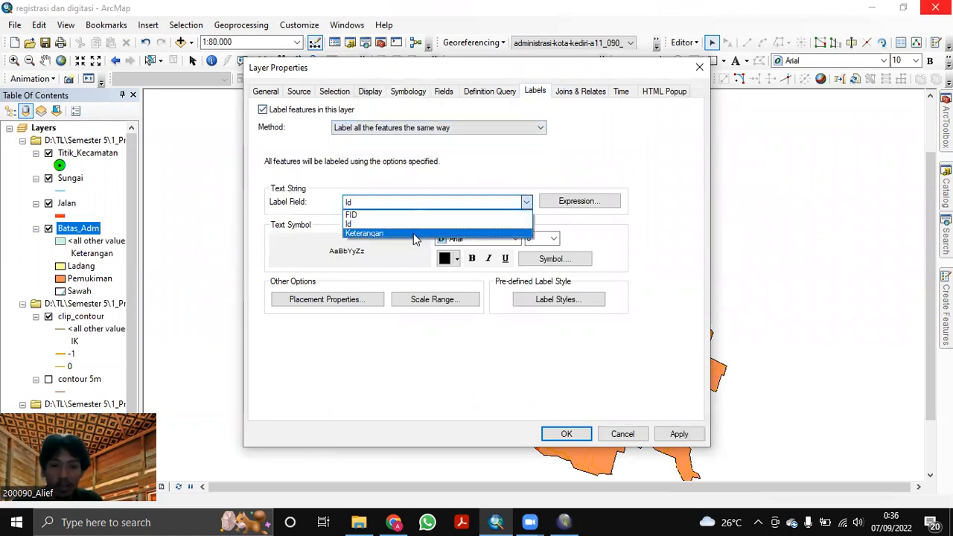
left_click(413, 233)
left_click(579, 201)
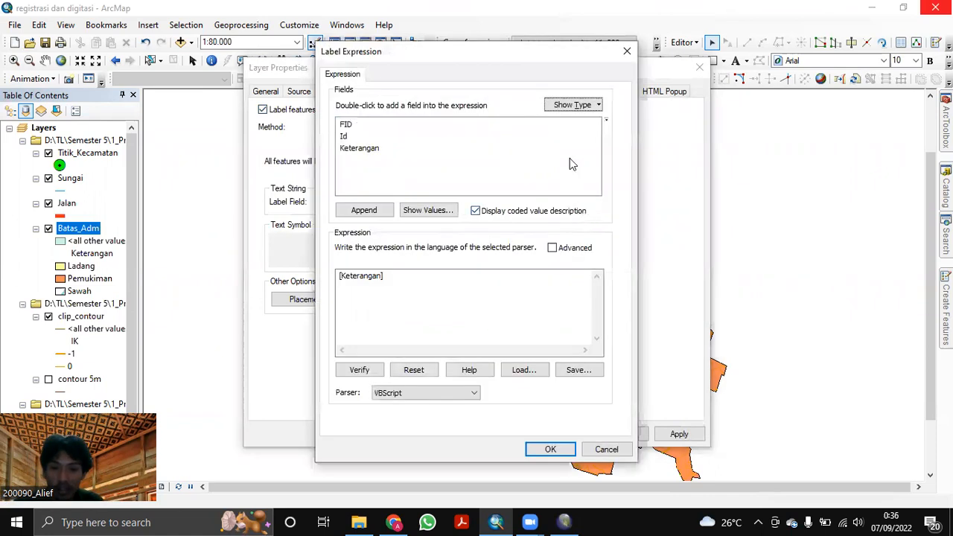
left_click(605, 451)
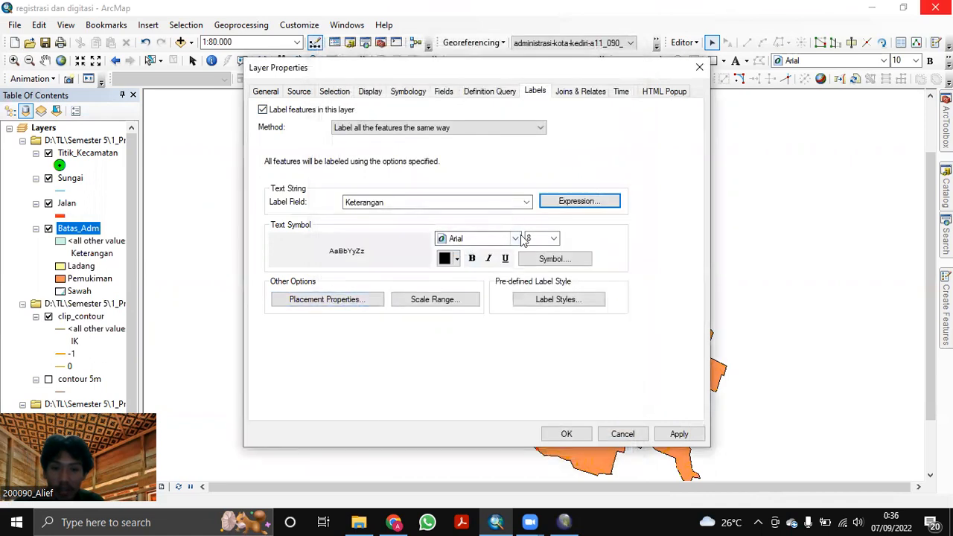
Set the font of the Batas_Adm labels to Times New Roman.
left_click(499, 240)
left_click(501, 239)
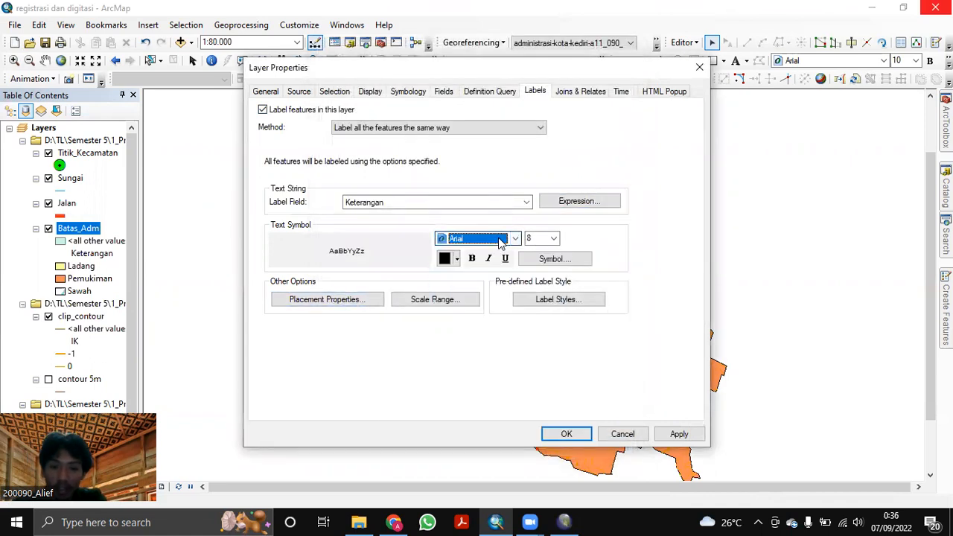
type("ti")
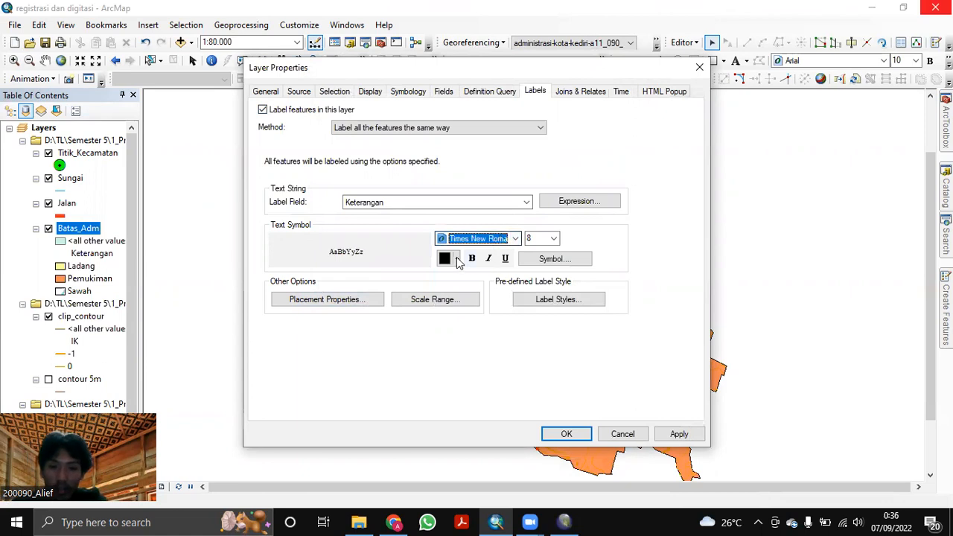
Set the Batas_Adm label placement to remove duplicate labels and apply the layer's label settings.
left_click(364, 299)
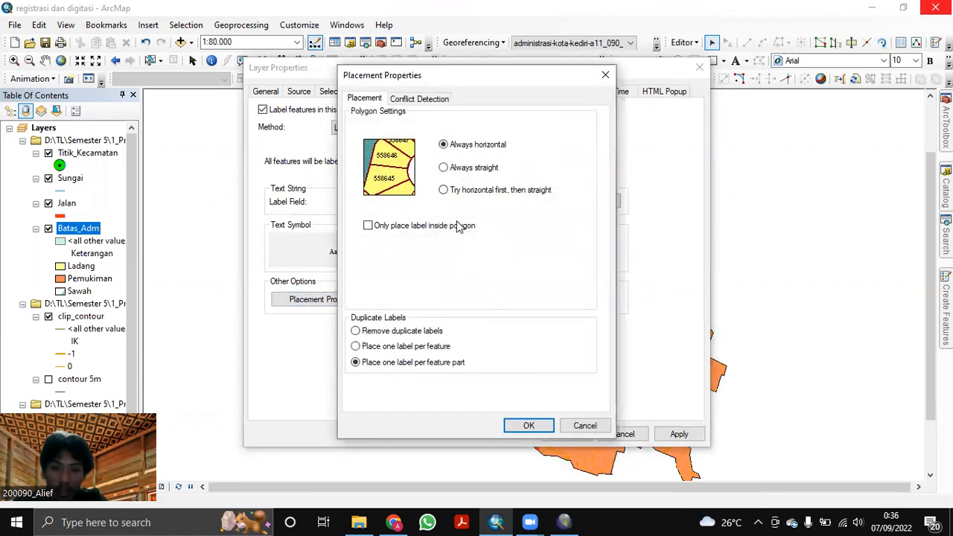
left_click(391, 331)
left_click(525, 425)
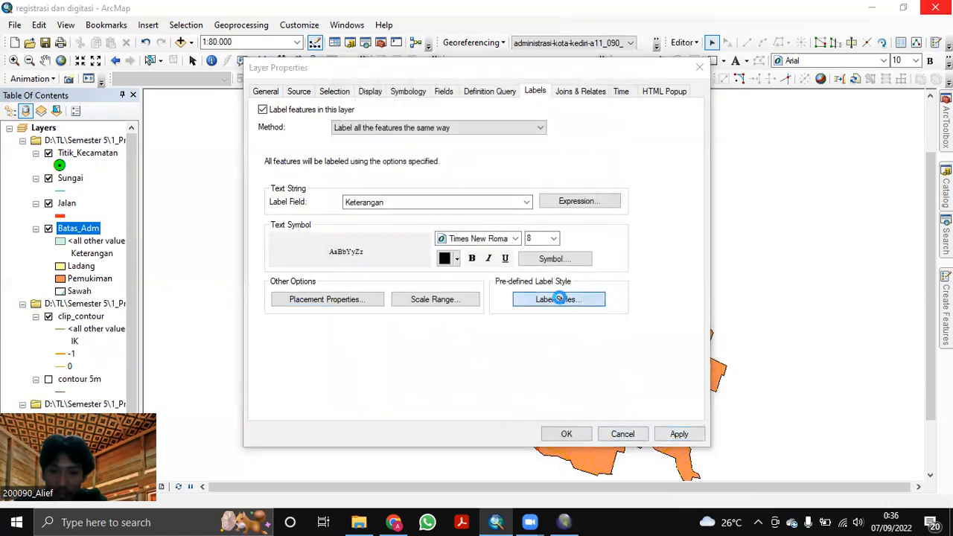
left_click(559, 301)
left_click(674, 434)
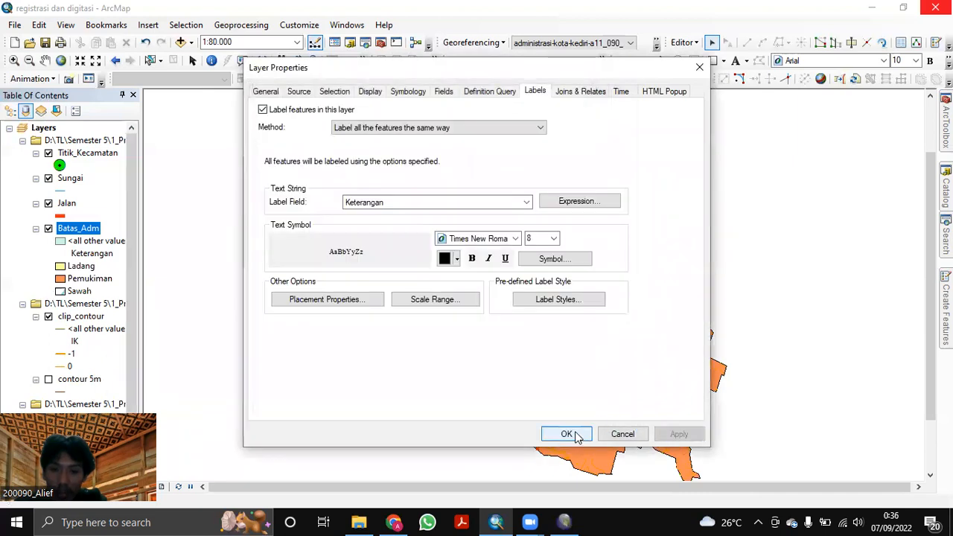
left_click(567, 434)
Save the edits and stop the current editing session.
left_click(683, 43)
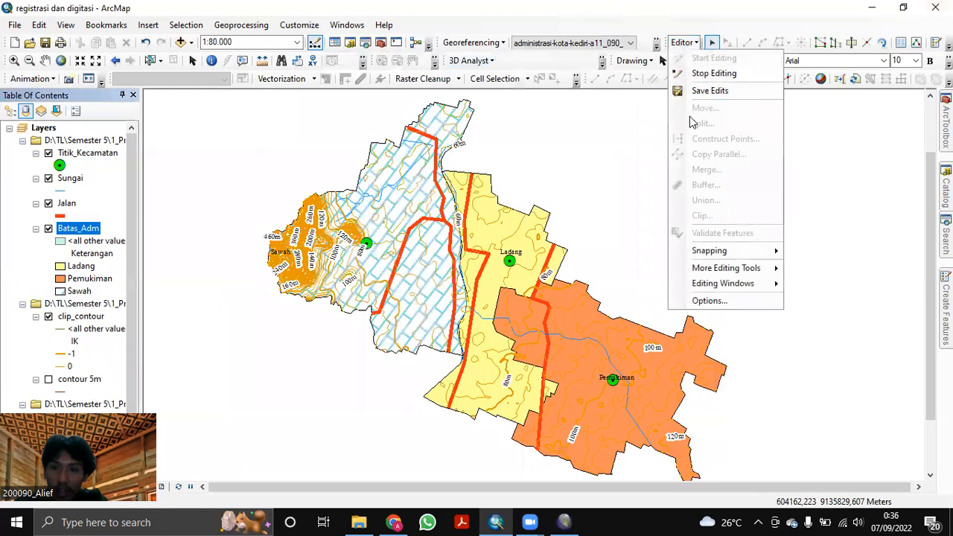
left_click(706, 91)
left_click(685, 42)
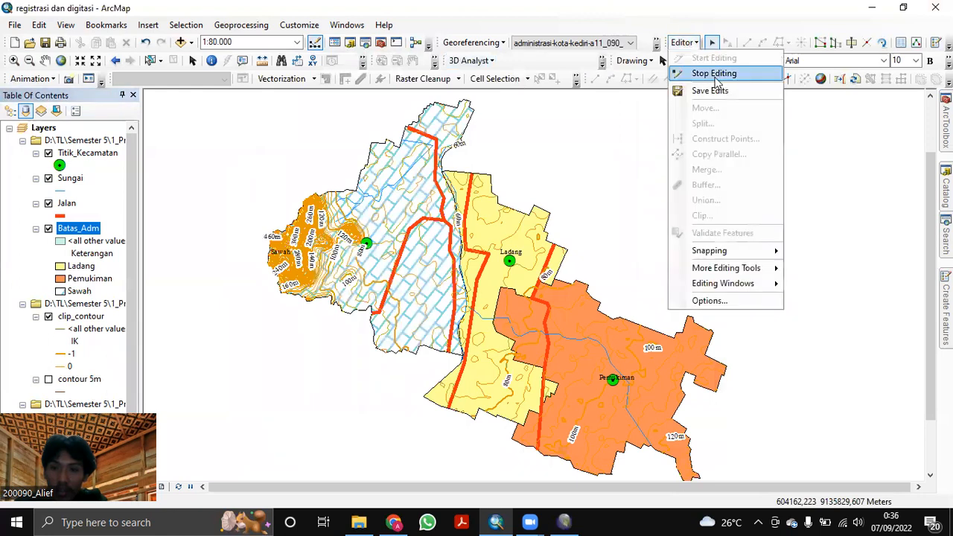
left_click(715, 76)
Add a Text field named Keterangan to the Jalan attribute table and close the table.
left_click(60, 206)
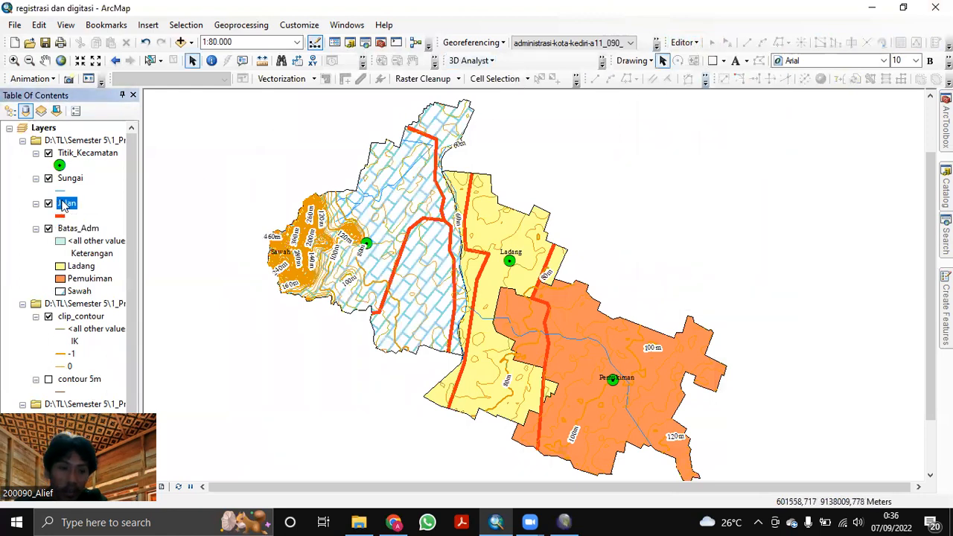
right_click(59, 205)
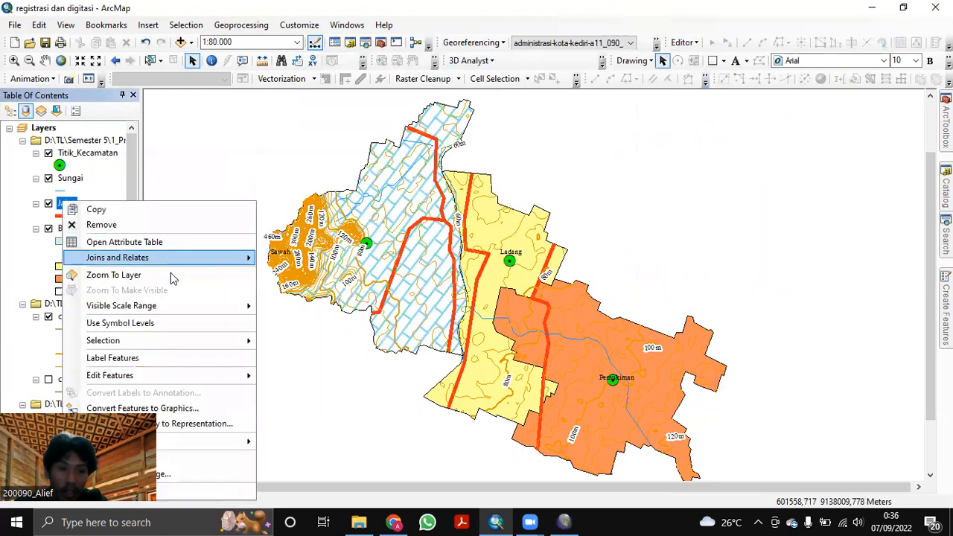
left_click(143, 242)
left_click(10, 24)
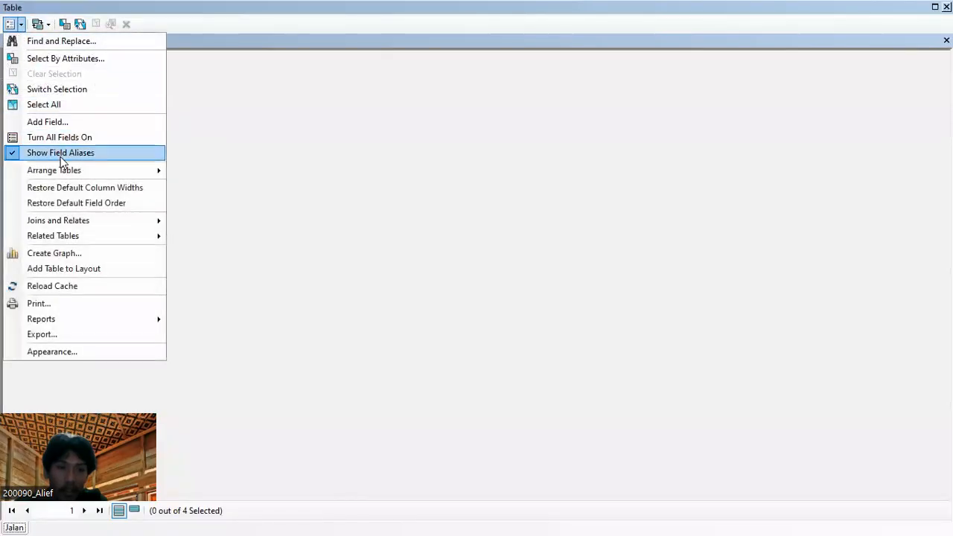
left_click(112, 121)
type("Keterangan")
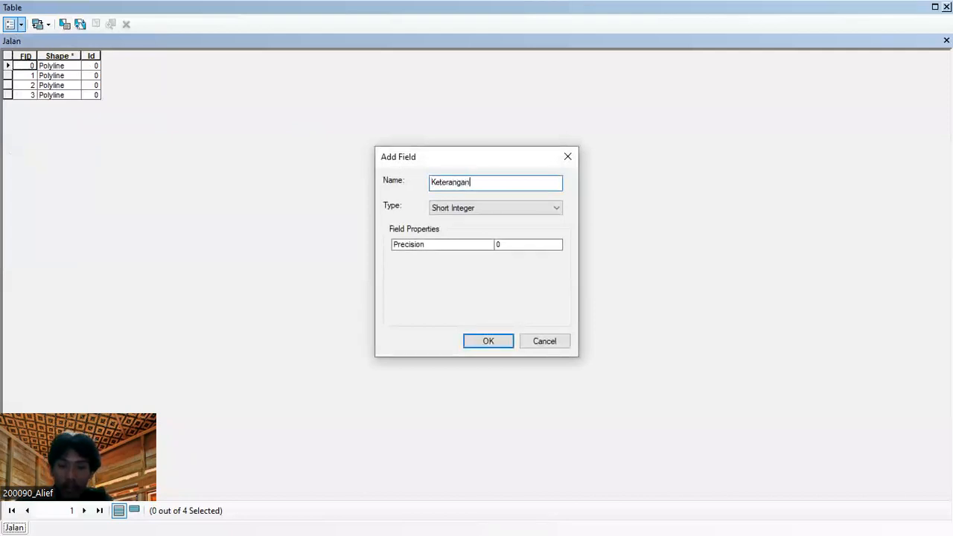
left_click(532, 216)
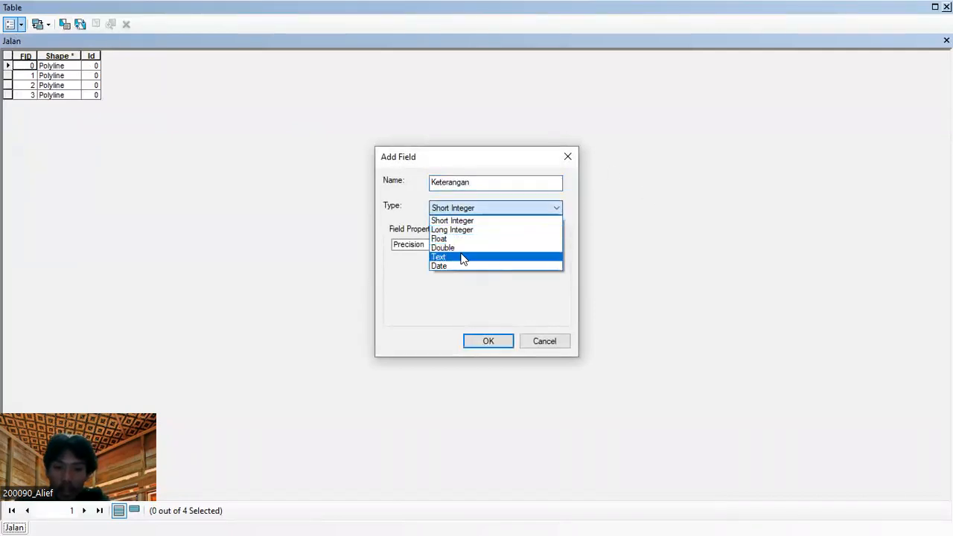
left_click(461, 256)
left_click(491, 341)
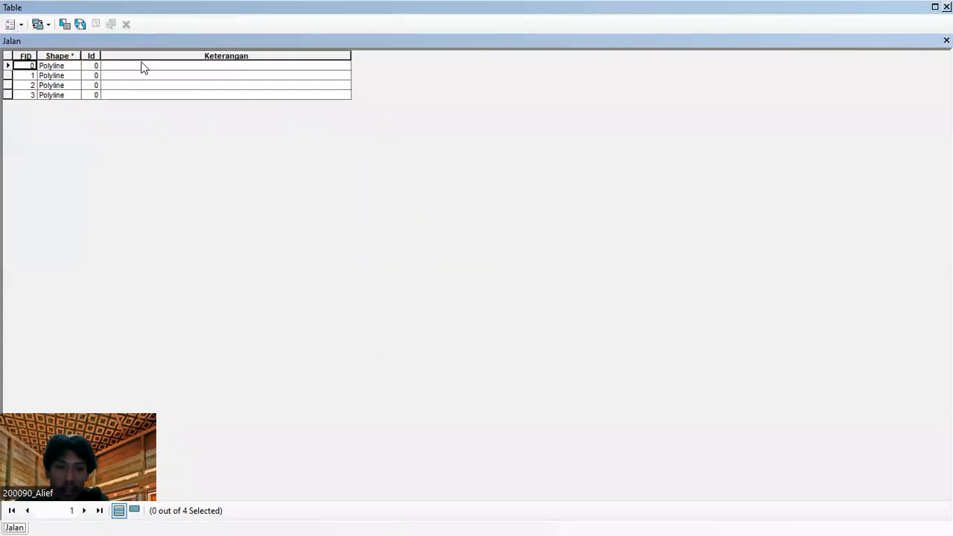
left_click(947, 7)
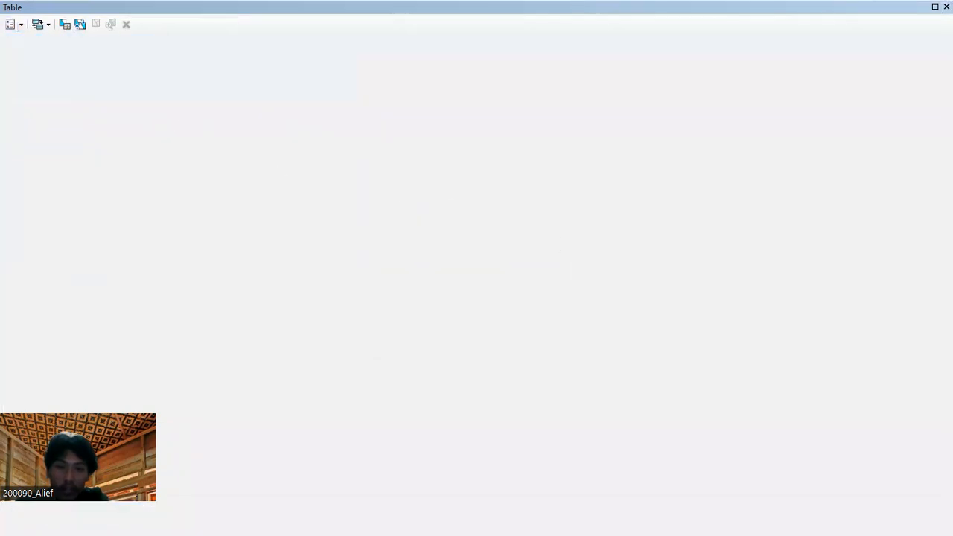
Start editing the features of the Jalan layer, continuing despite the spatial reference warnings.
right_click(65, 204)
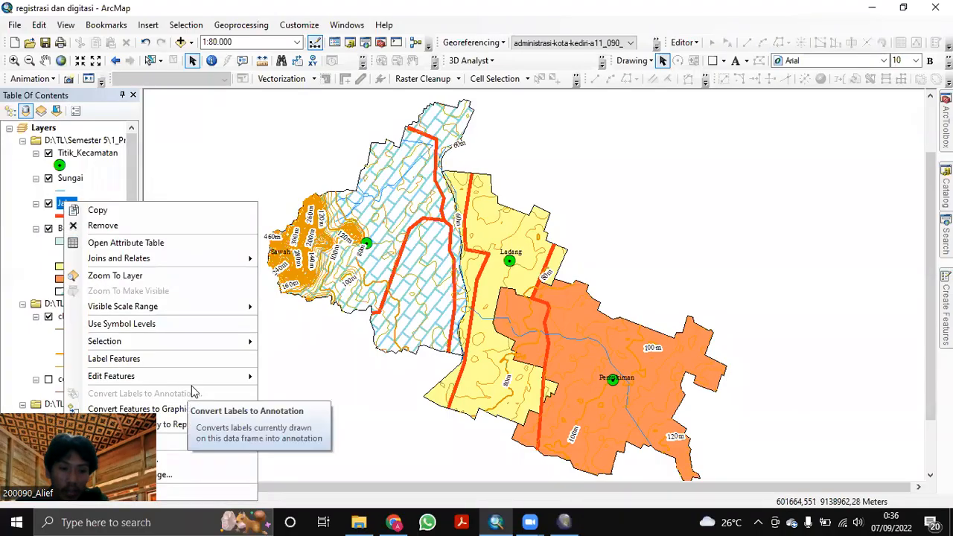
mouse_move(246, 376)
left_click(321, 376)
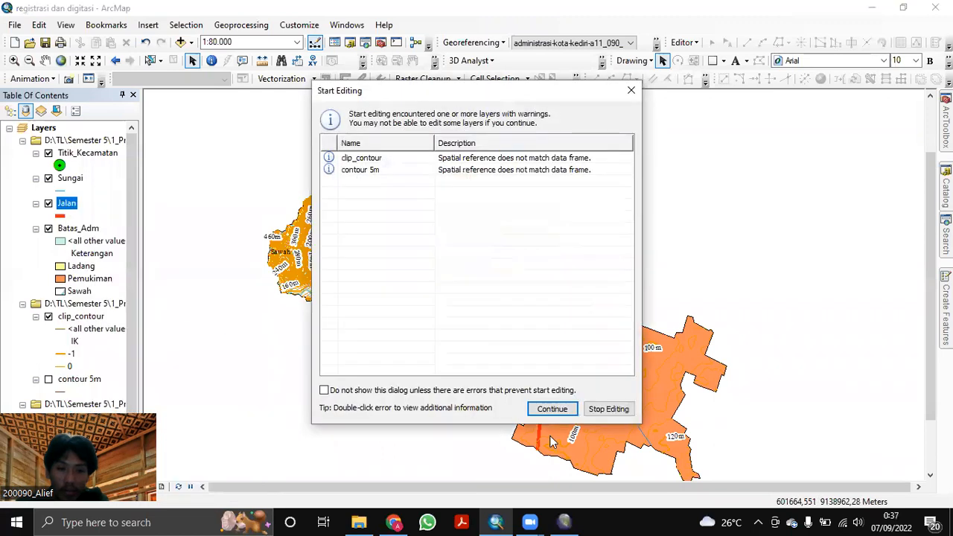
key("Return")
In the Jalan attribute table, enter Jalan Arteri, Jalan Lokal and Jalan Setapak as Keterangan for the first three rows.
right_click(65, 206)
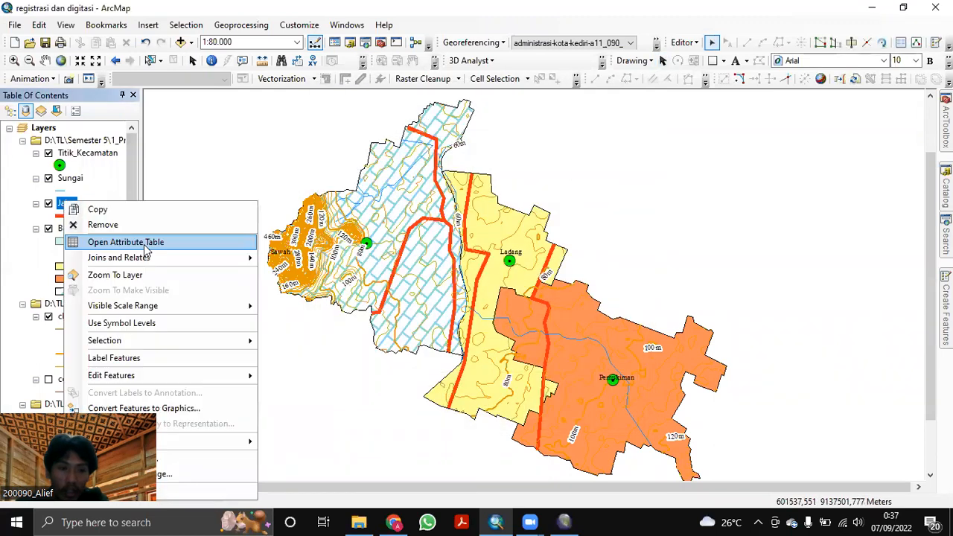
left_click(155, 244)
left_click(171, 65)
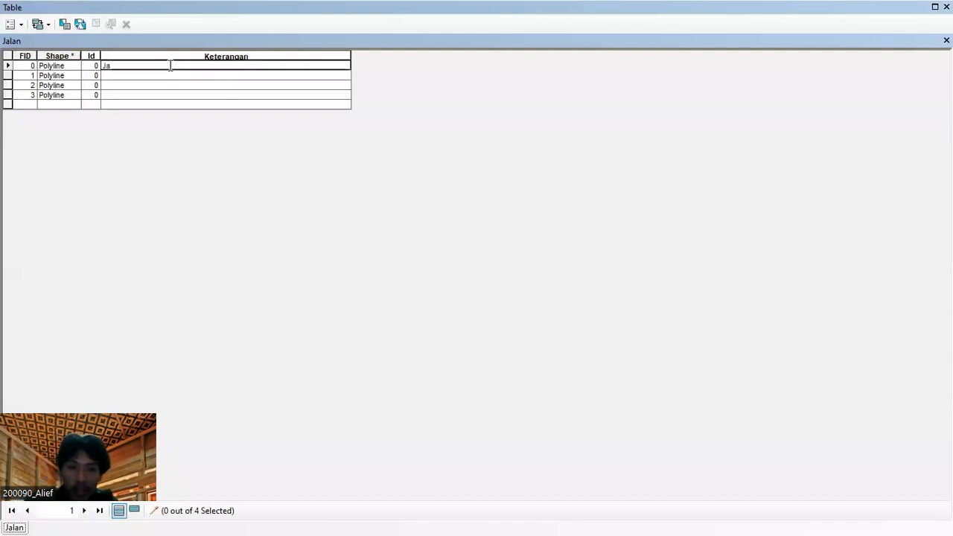
type("Jalan Arteri")
left_click(172, 73)
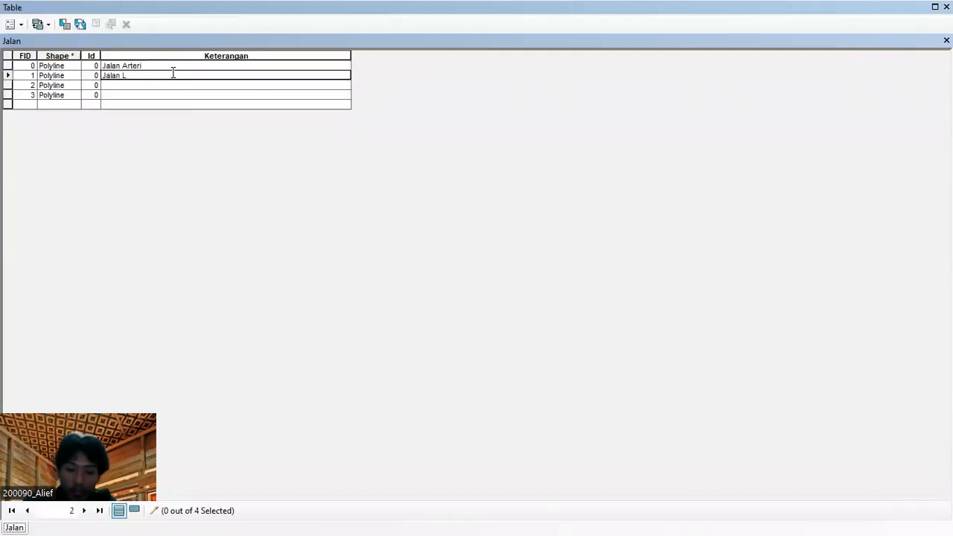
left_click(131, 85)
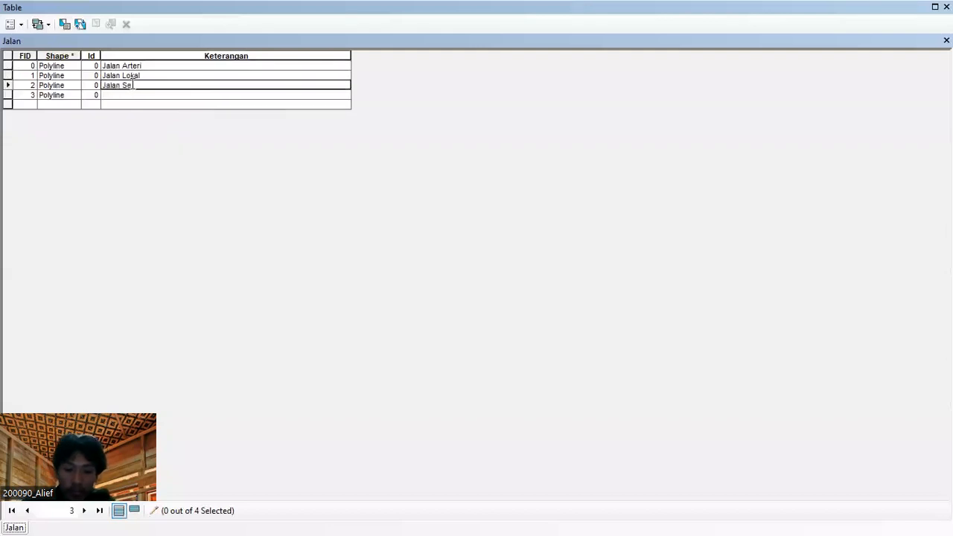
Copy the Keterangan value Jalan Arteri from the first row into the fourth row and close the Jalan table.
left_click(157, 66)
key("ctrl+c")
double_click(157, 66)
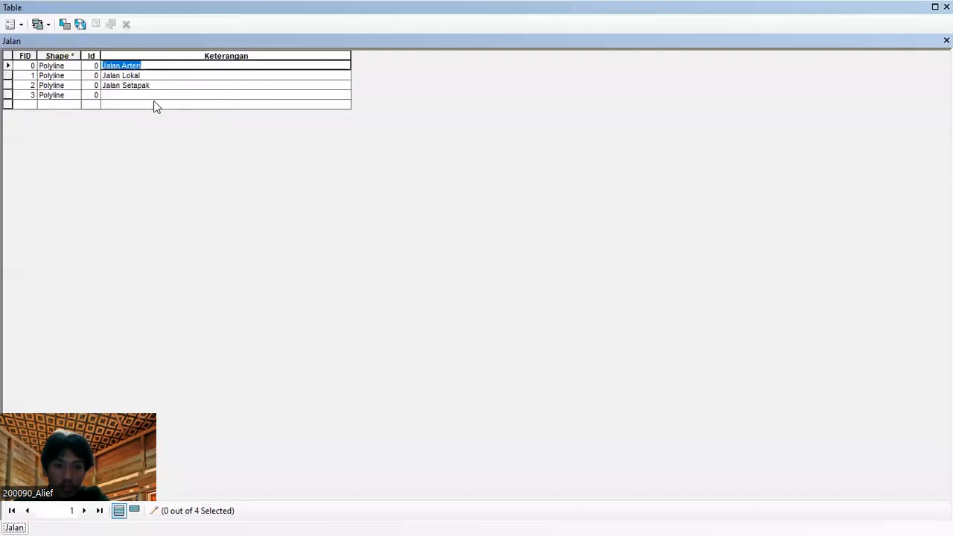
left_click(154, 95)
key("ctrl+v")
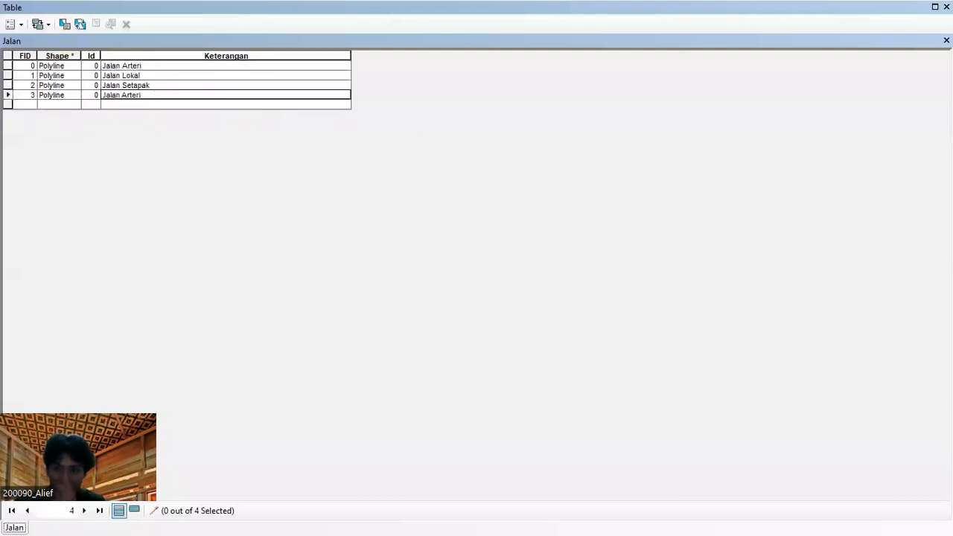
left_click(947, 40)
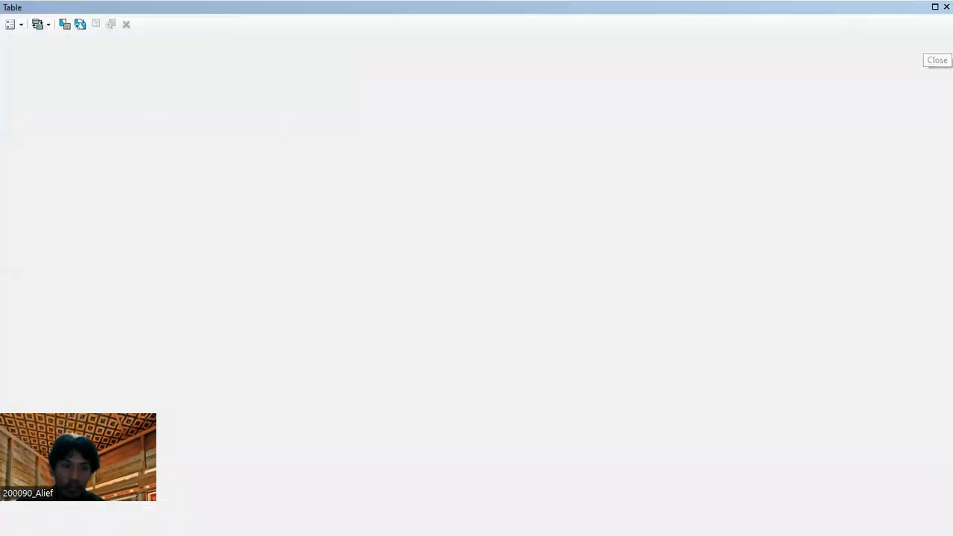
Categorize the Jalan layer's symbology by unique values of the Keterangan field and add all values.
right_click(74, 206)
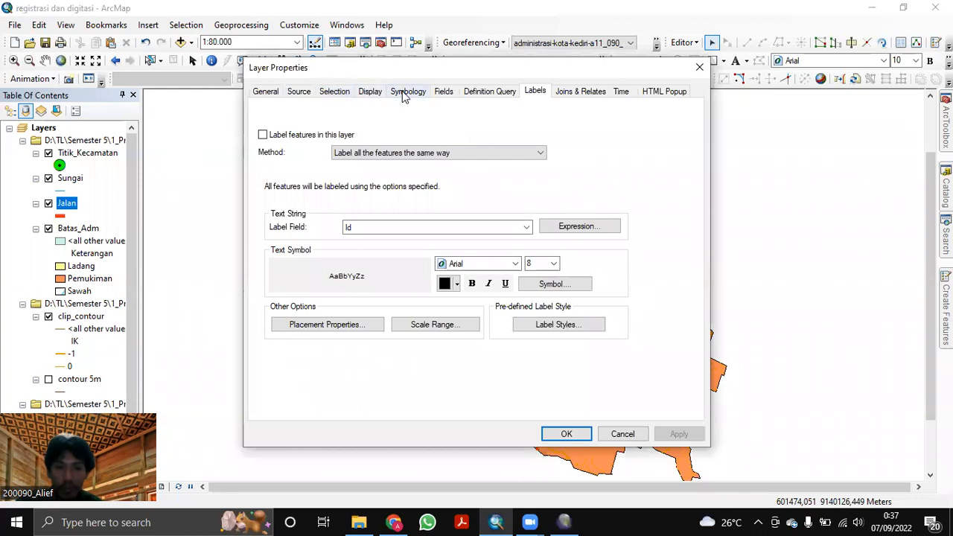
left_click(402, 92)
left_click(276, 139)
left_click(410, 140)
left_click(376, 160)
left_click(385, 309)
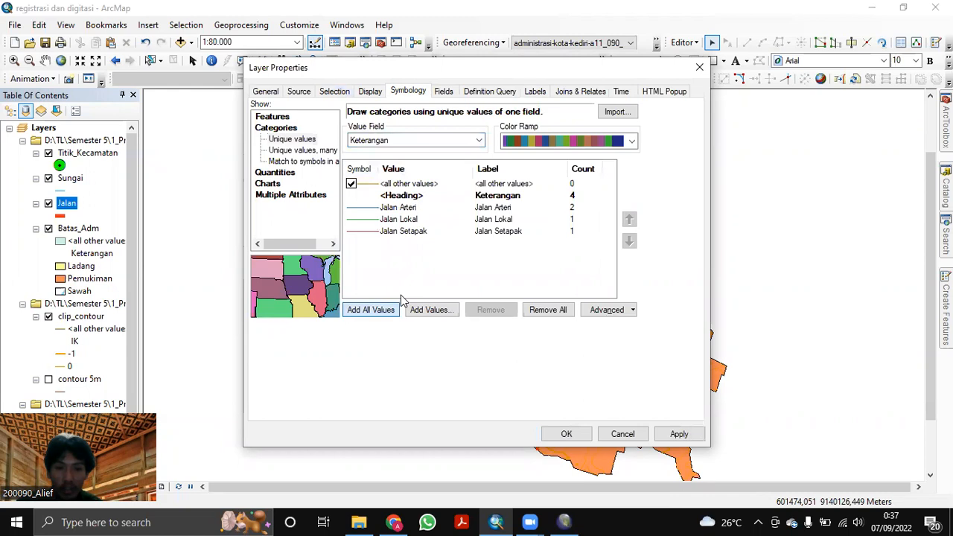
Search the symbols for "arteri" and assign the RBI Jalan Arteri symbol to the Jalan Arteri class.
left_click(370, 209)
double_click(368, 208)
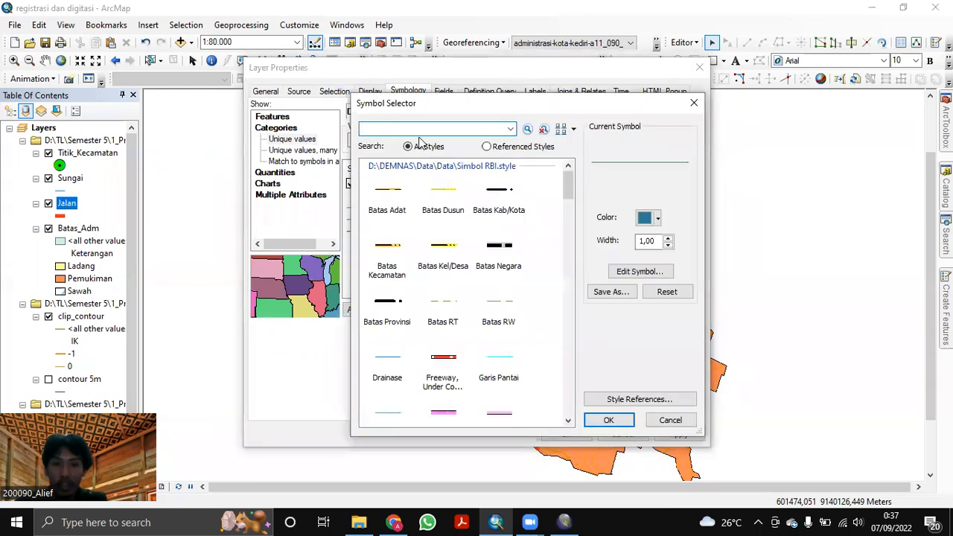
type("arteri")
key("Return")
left_click(394, 199)
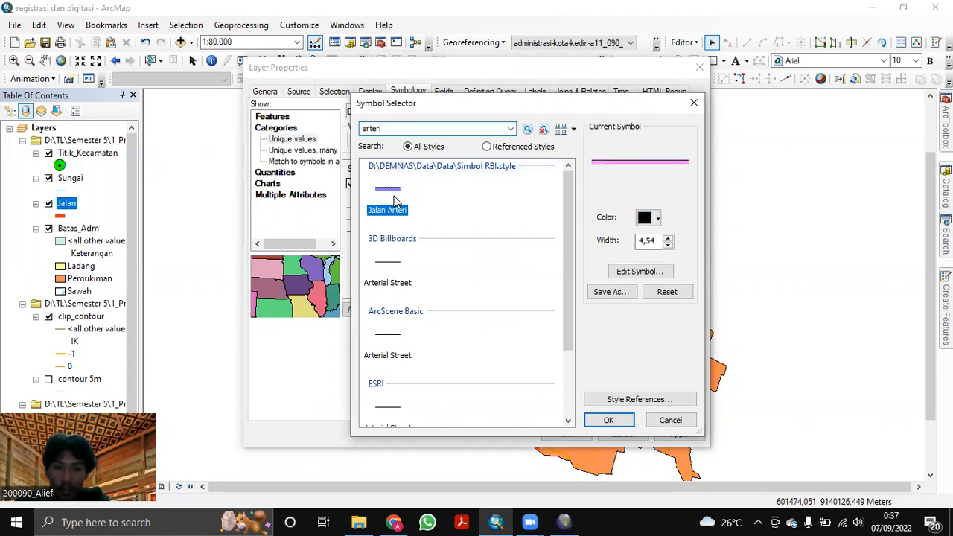
left_click(609, 420)
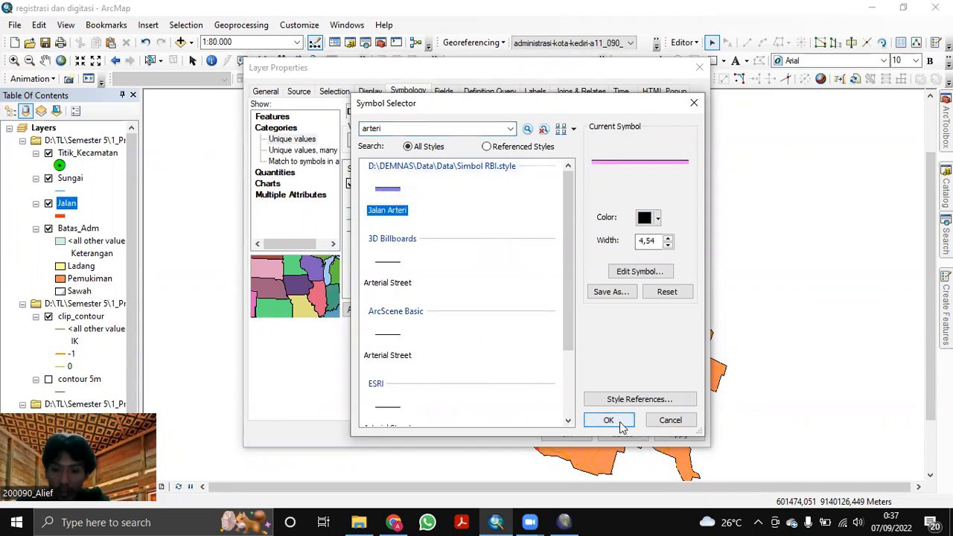
Edit the Jalan Arteri class symbol, changing its pink line layer to red.
double_click(366, 209)
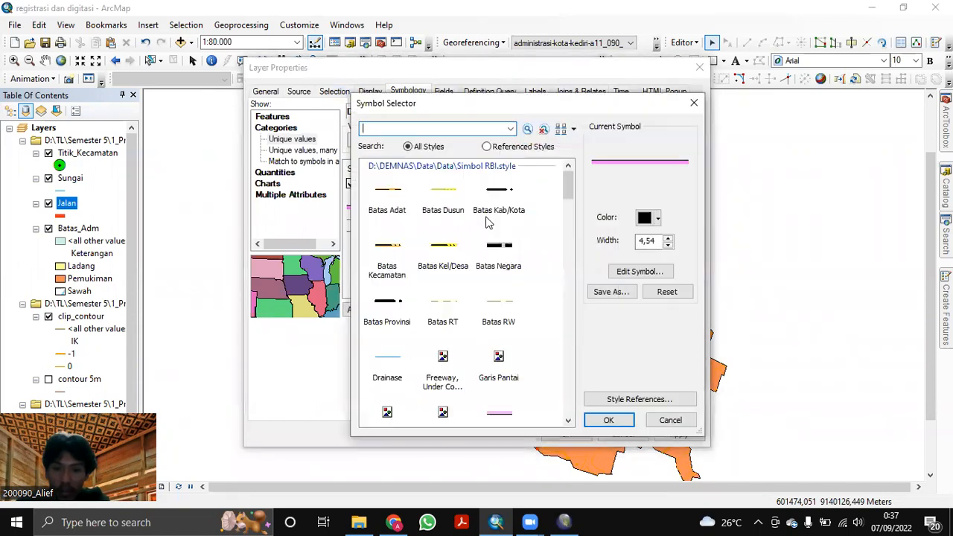
left_click(656, 273)
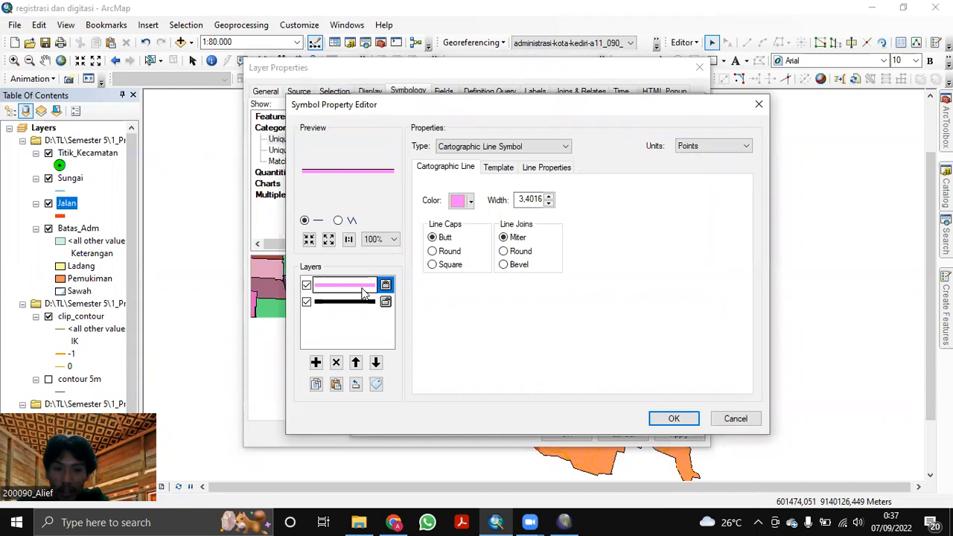
left_click(469, 201)
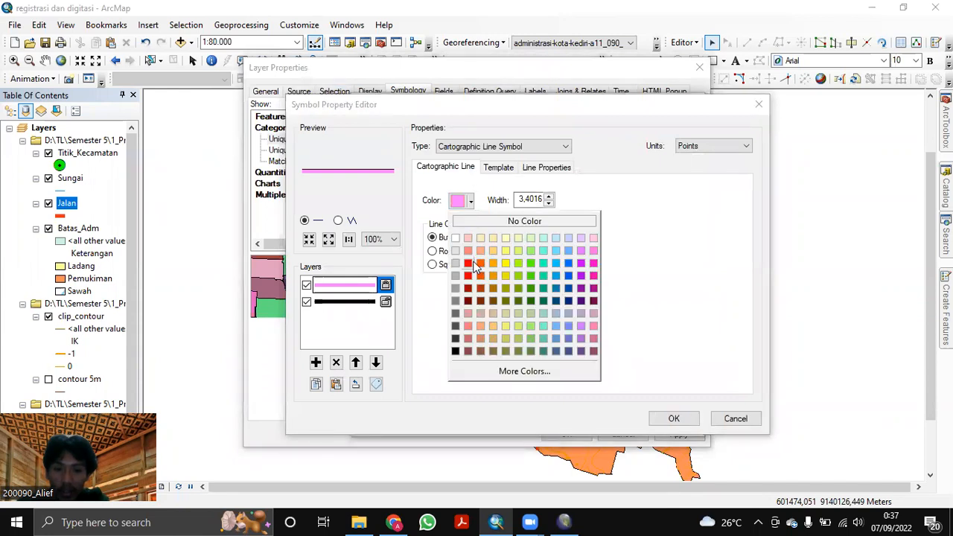
left_click(468, 264)
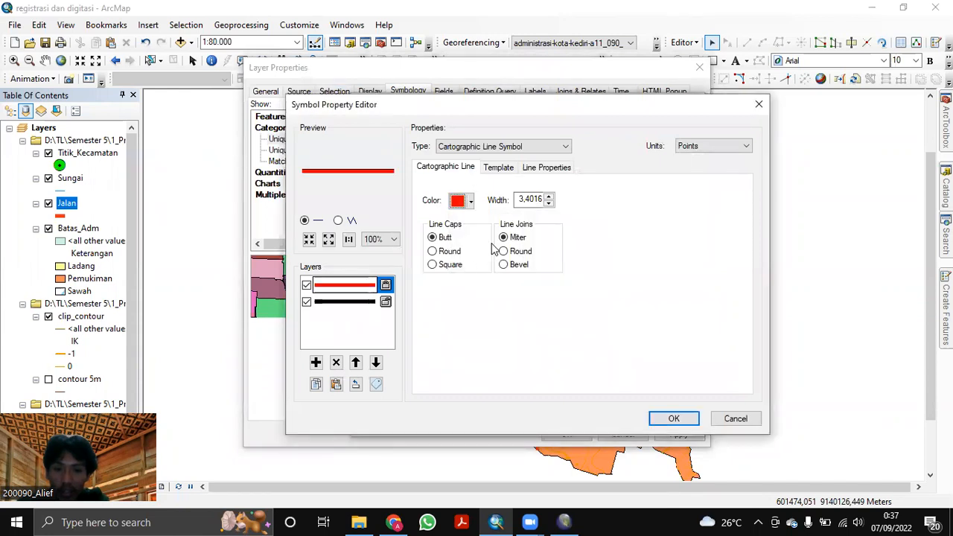
left_click(674, 419)
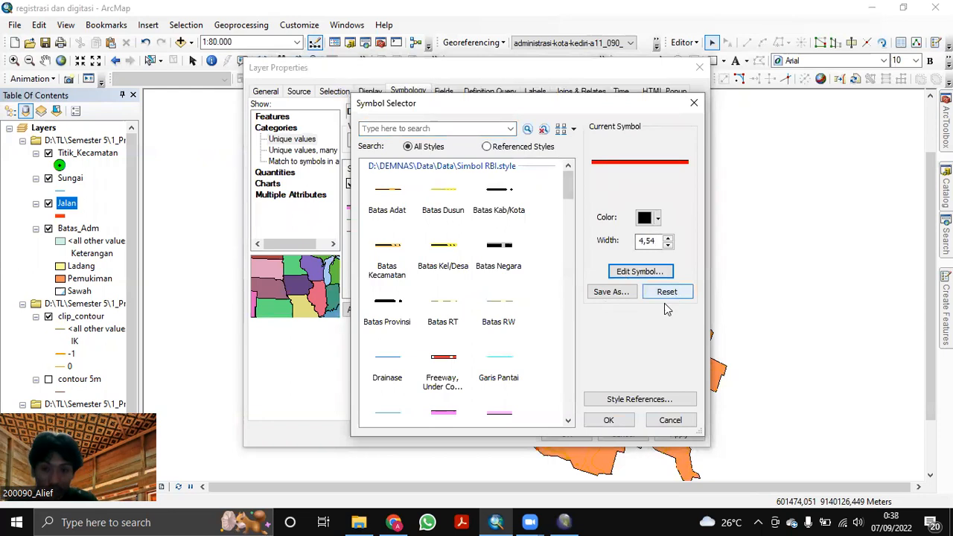
left_click(616, 420)
Search the symbols for "lokal" and assign the RBI Jalan Lokal symbol to the Jalan Lokal class.
double_click(369, 219)
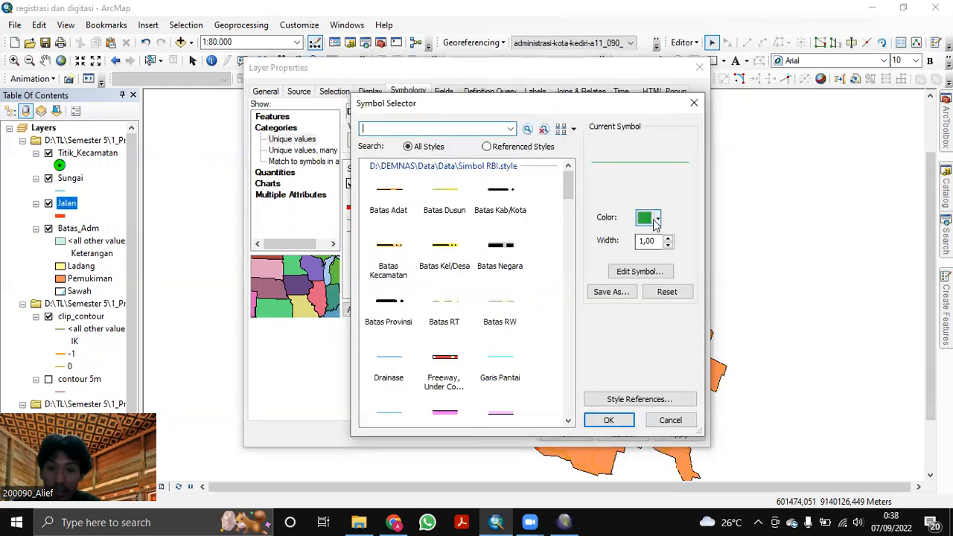
left_click(438, 128)
type("lokal")
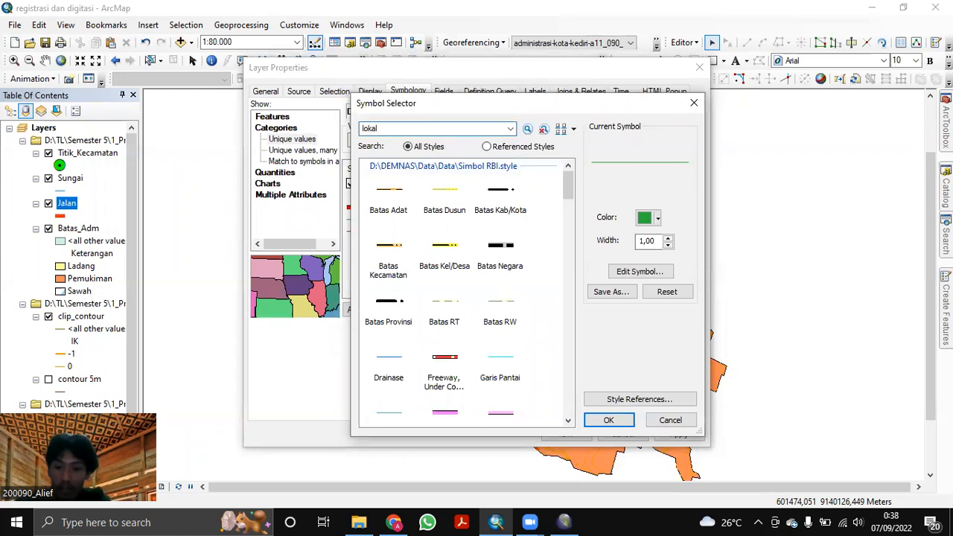
key("Return")
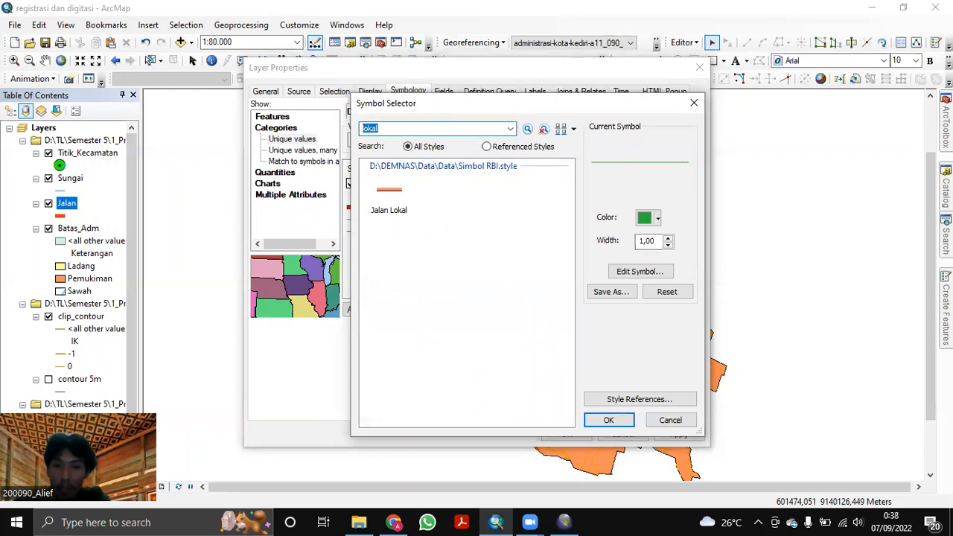
left_click(389, 195)
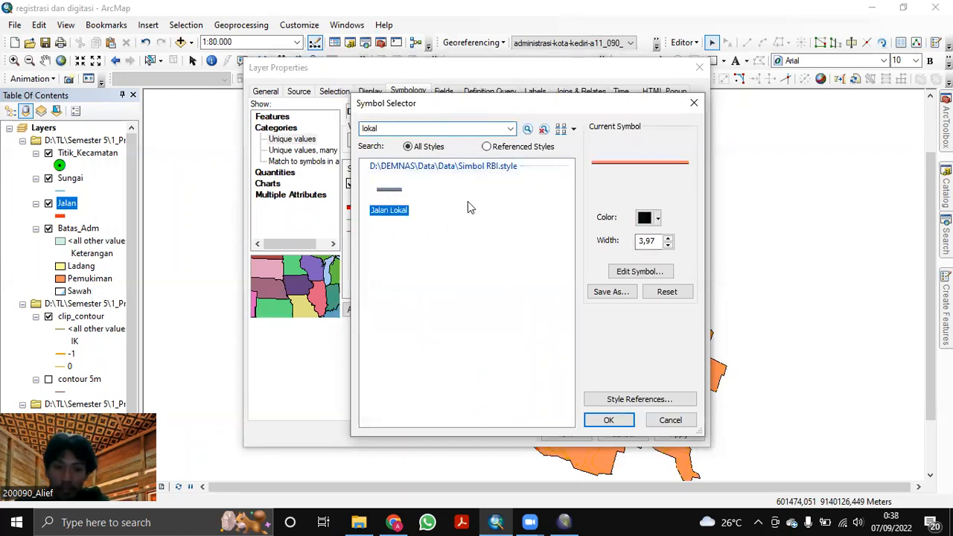
left_click(609, 421)
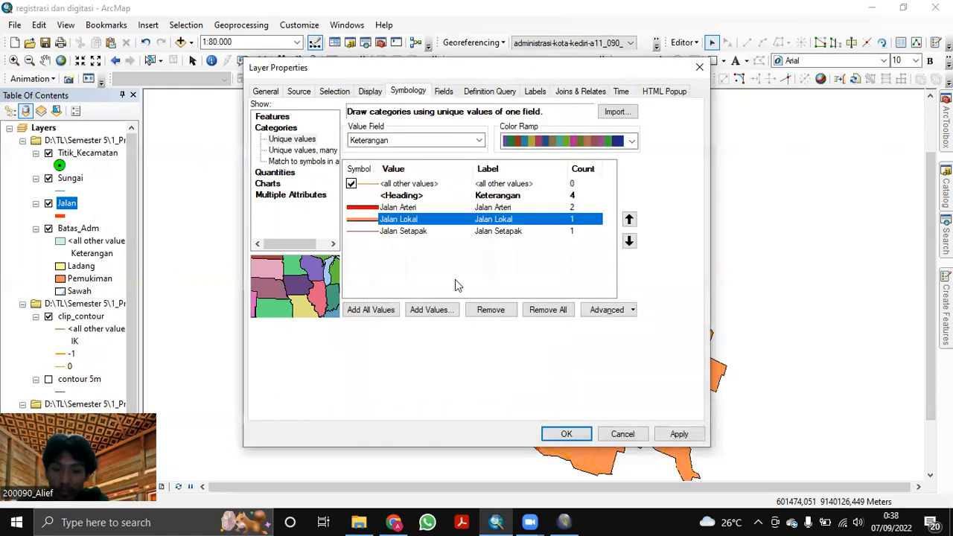
Edit the Jalan Lokal class symbol, changing its orange line layer to red.
double_click(370, 221)
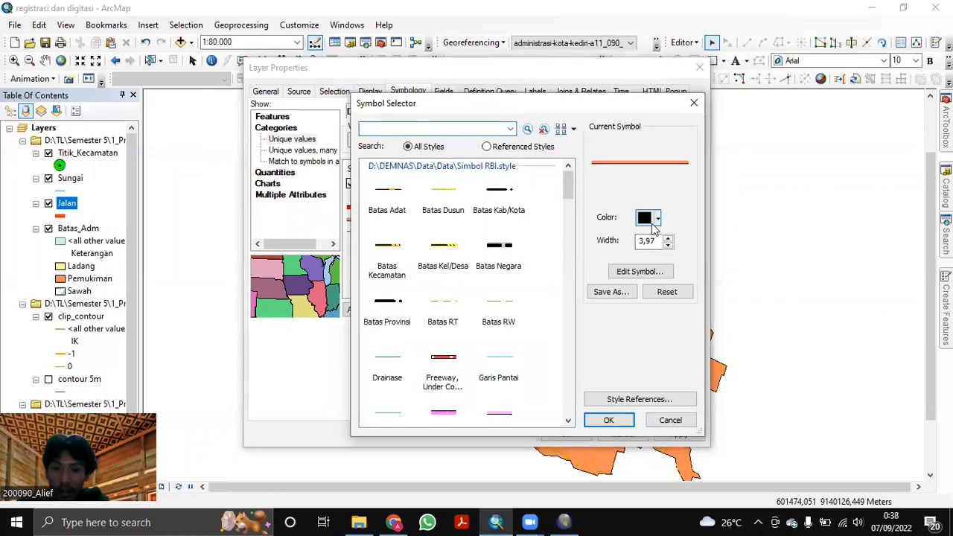
left_click(639, 271)
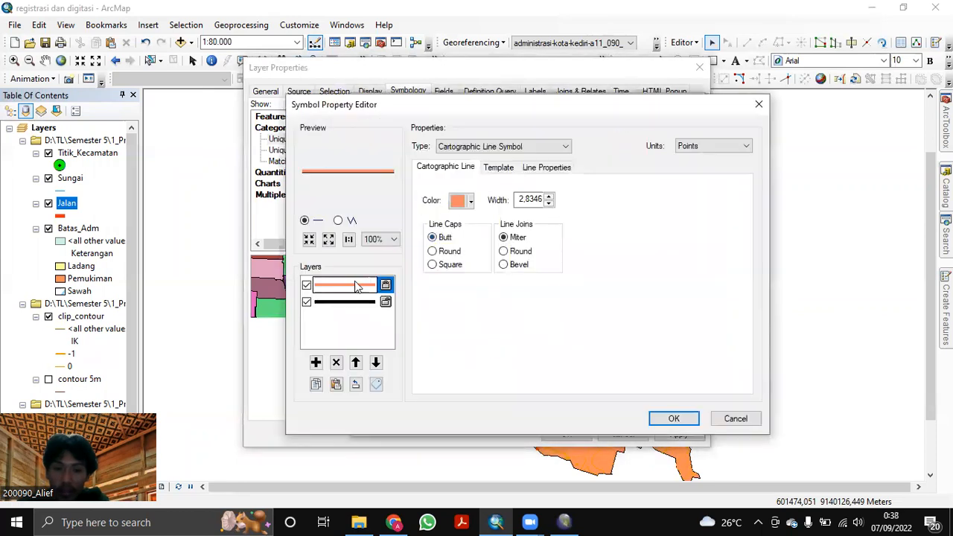
left_click(471, 201)
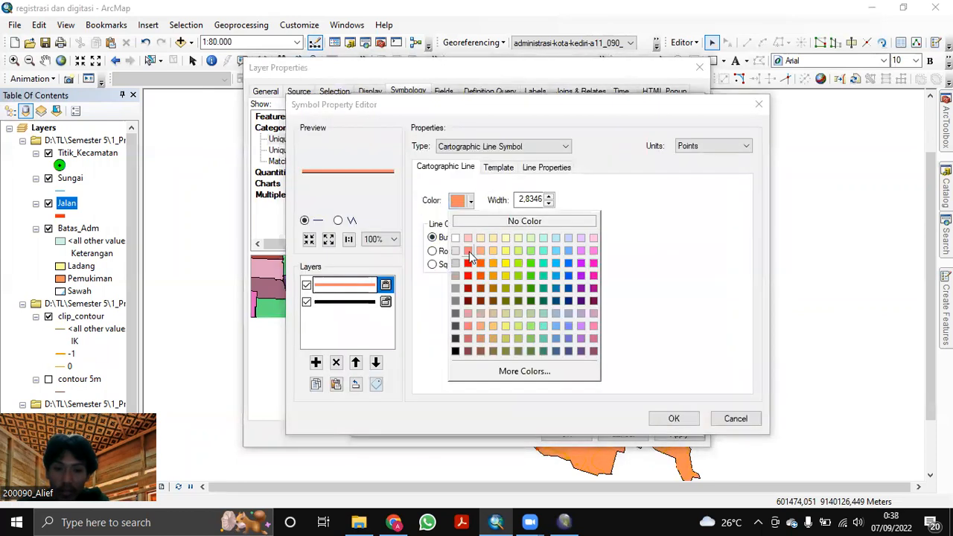
left_click(470, 264)
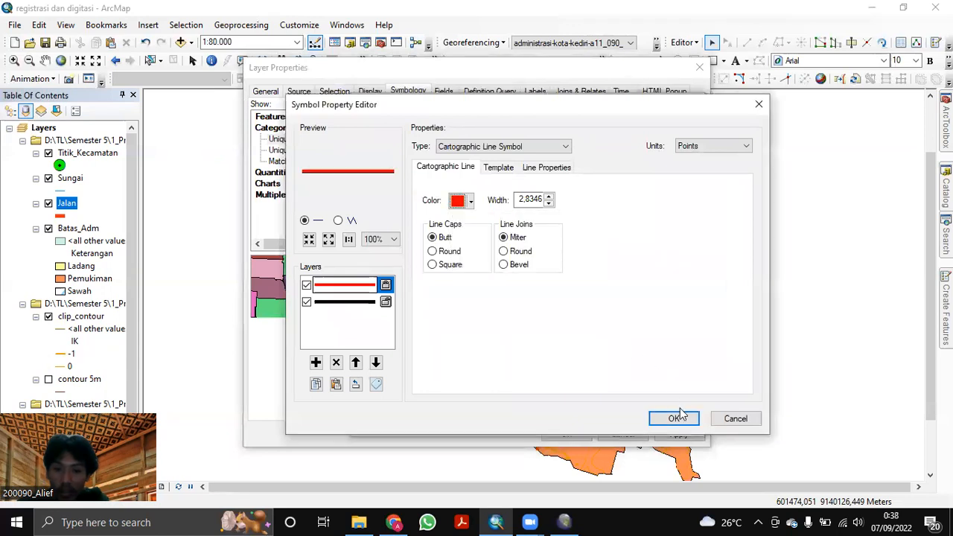
left_click(674, 419)
left_click(611, 420)
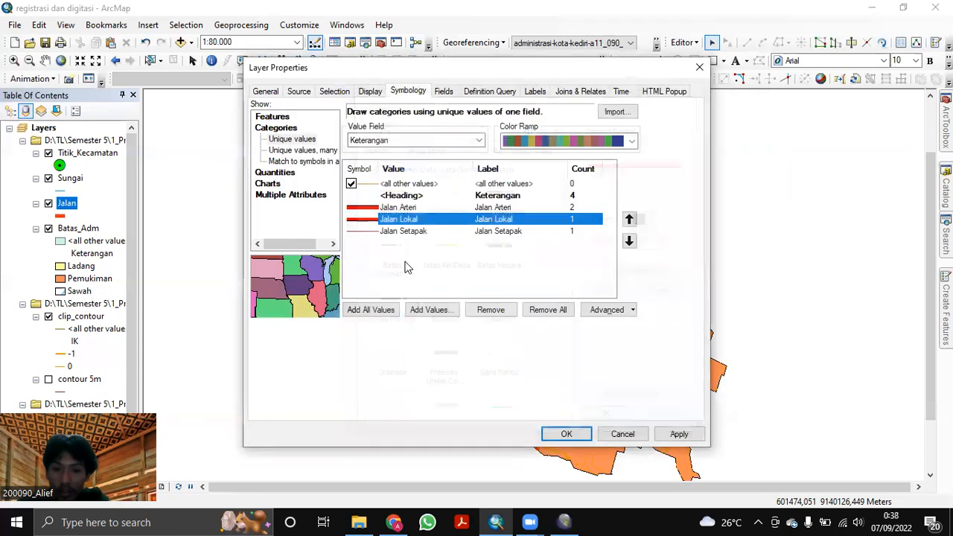
Search the symbols for "setapak" and choose the RBI Jalan Setapak symbol for the Jalan Setapak class.
double_click(364, 232)
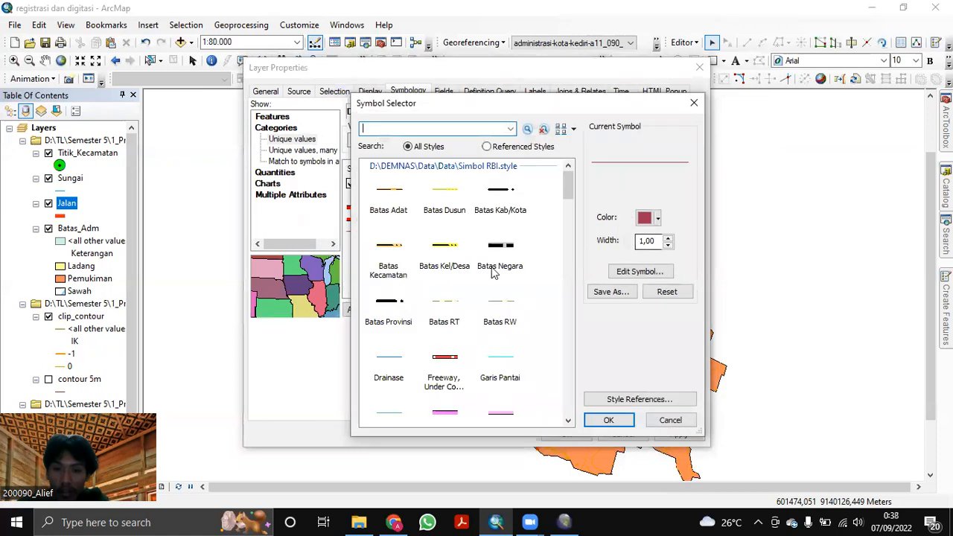
type("seta")
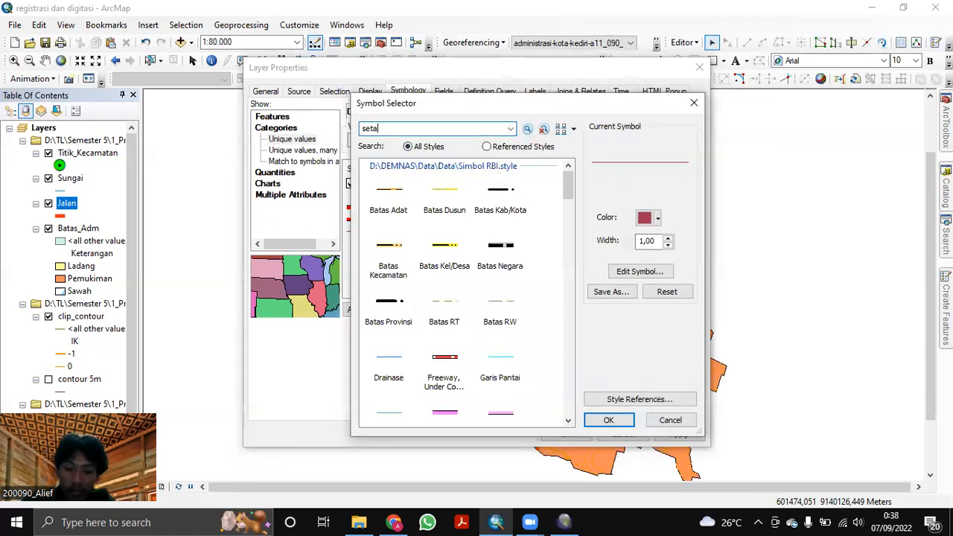
type("pak")
key("Return")
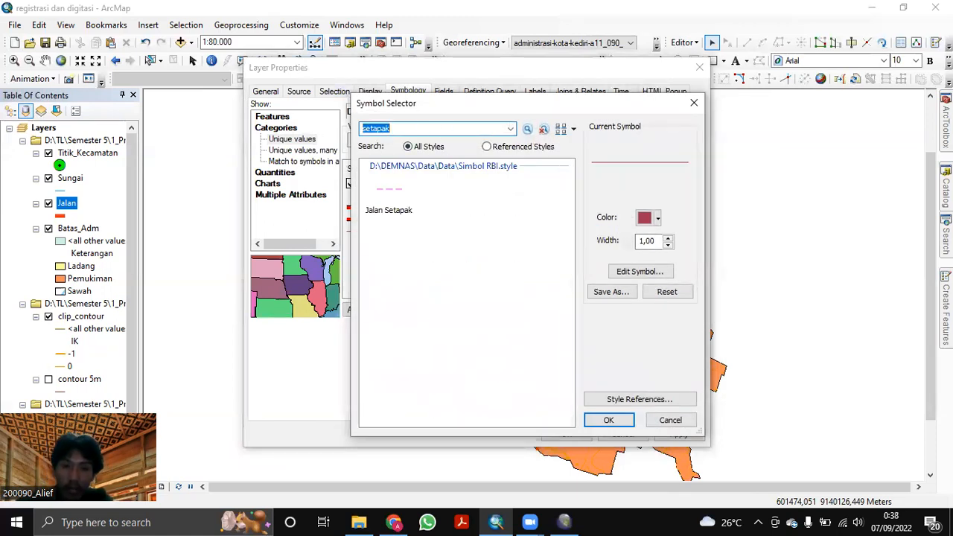
left_click(388, 211)
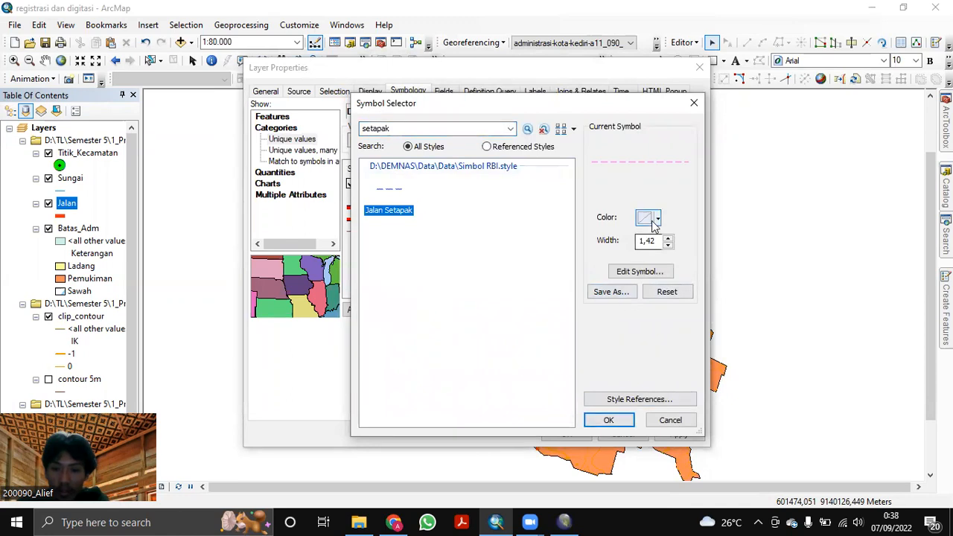
Change the Jalan Setapak symbol's dashed line to red and apply the Jalan layer's symbology.
left_click(649, 272)
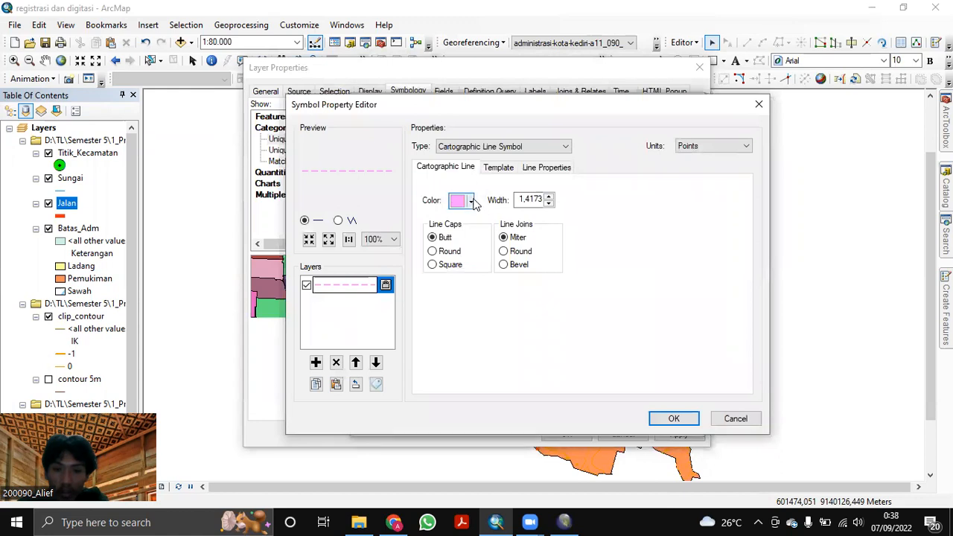
left_click(471, 202)
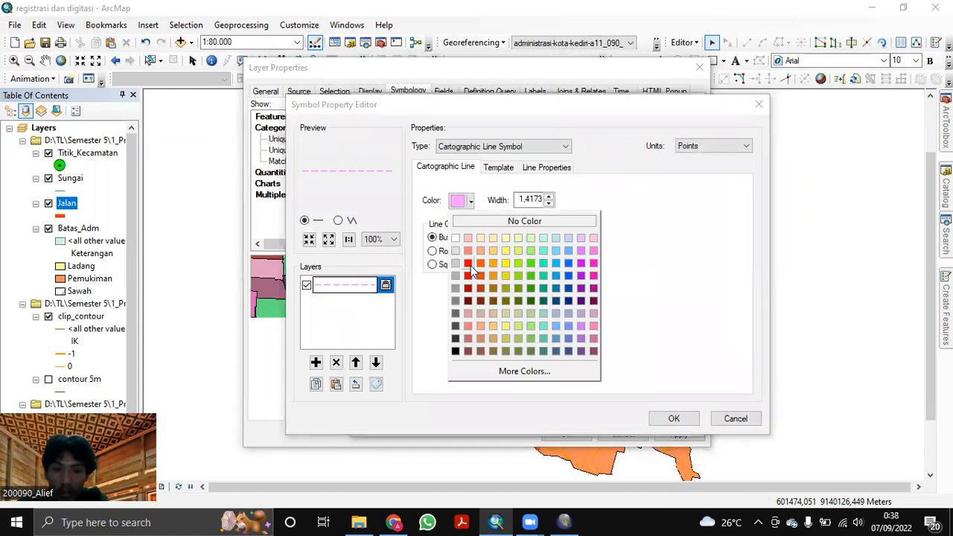
left_click(469, 266)
left_click(672, 419)
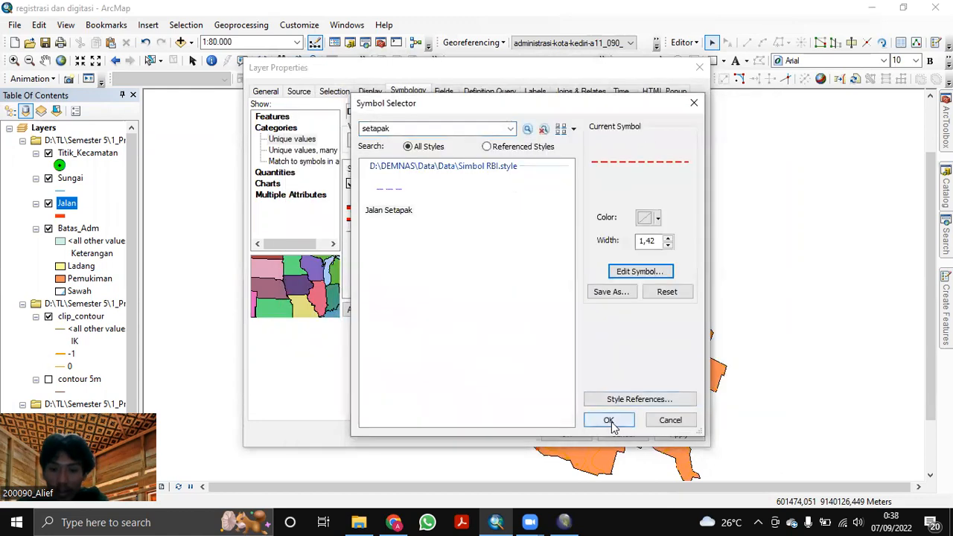
left_click(609, 421)
left_click(671, 433)
Turn on labels for the Jalan layer using the Keterangan field in Times New Roman.
left_click(535, 90)
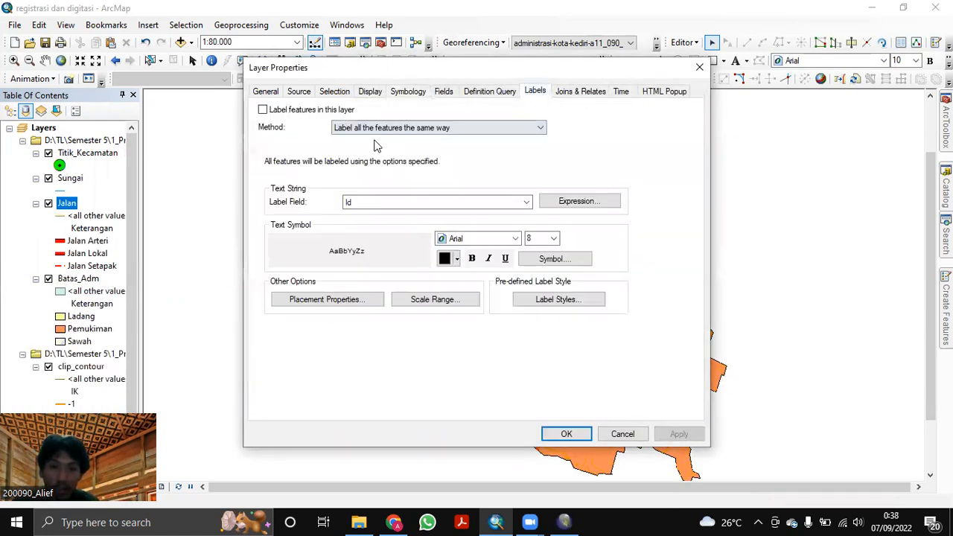
left_click(263, 111)
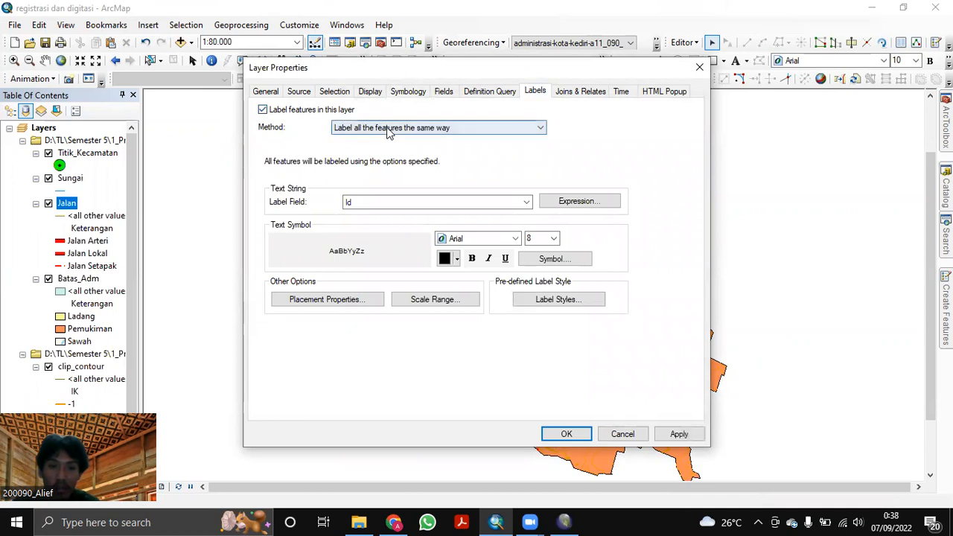
left_click(462, 202)
left_click(423, 233)
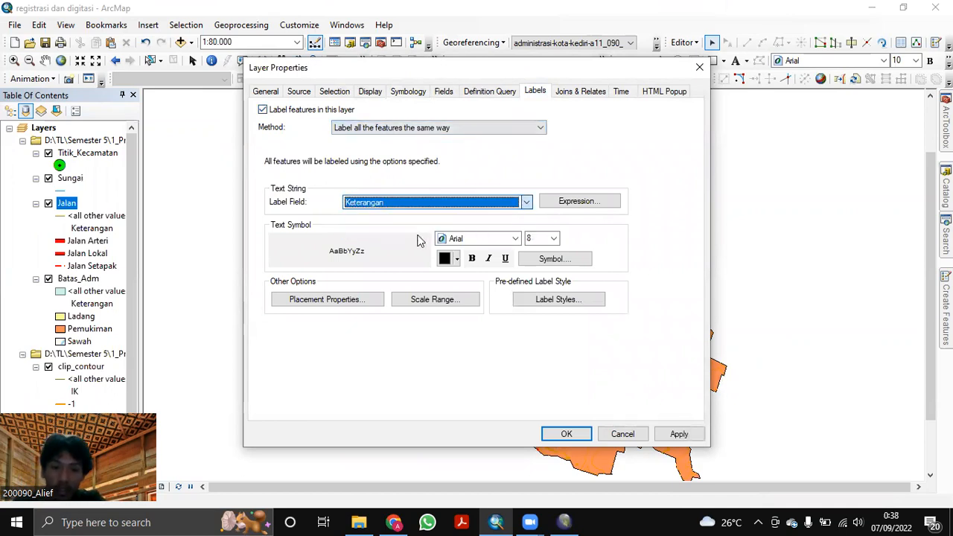
left_click(493, 239)
type("ti")
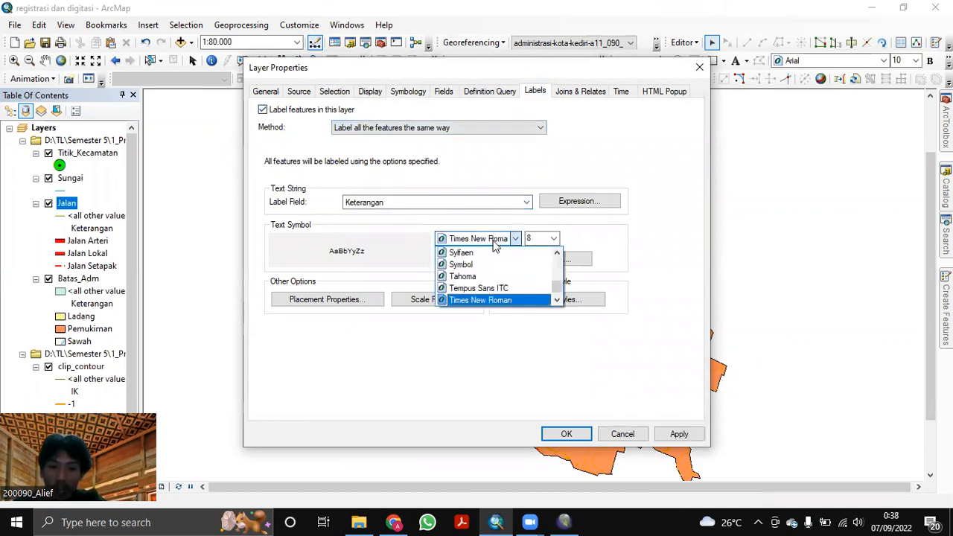
left_click(586, 228)
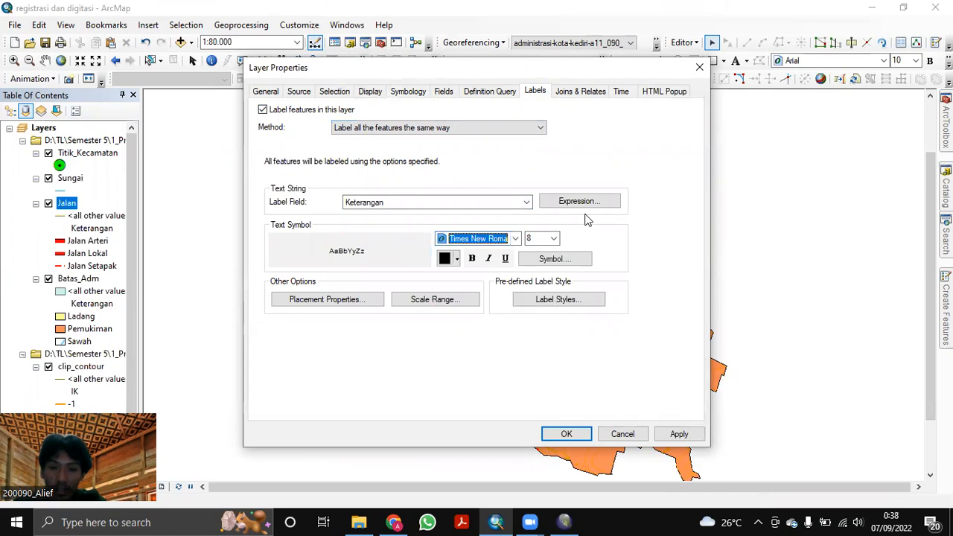
Place the Jalan labels only on the line instead of above it, and apply the layer properties.
left_click(353, 301)
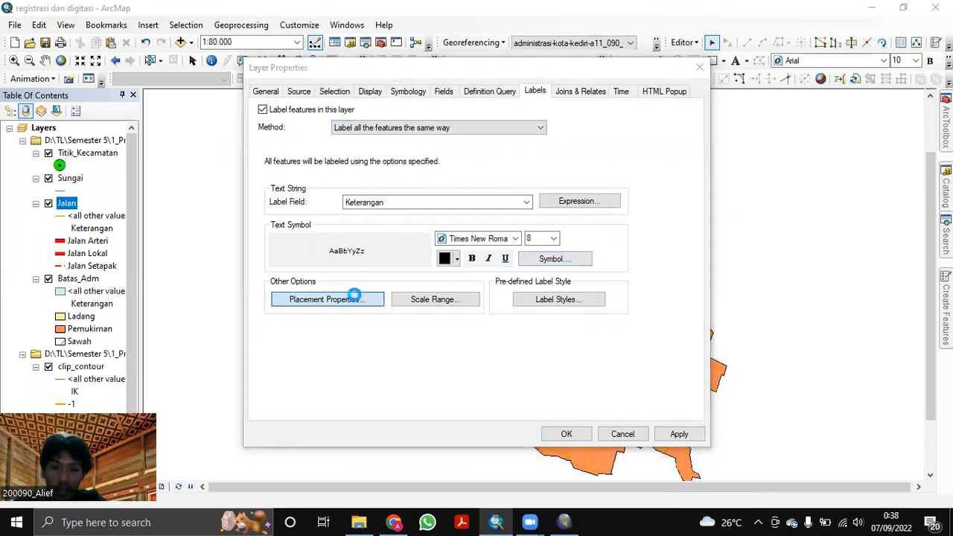
left_click(467, 146)
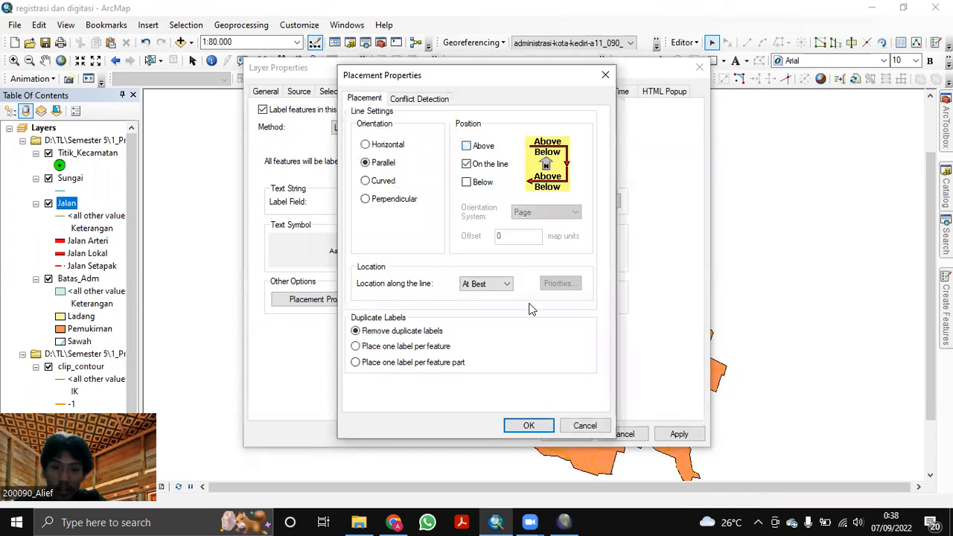
left_click(528, 426)
left_click(676, 434)
left_click(566, 434)
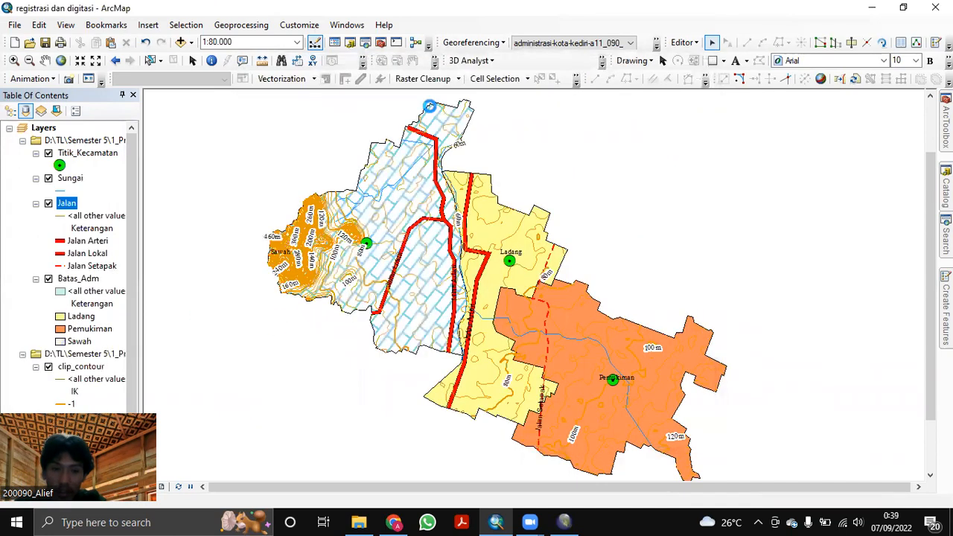
Save the edits and end the editing session.
left_click(683, 43)
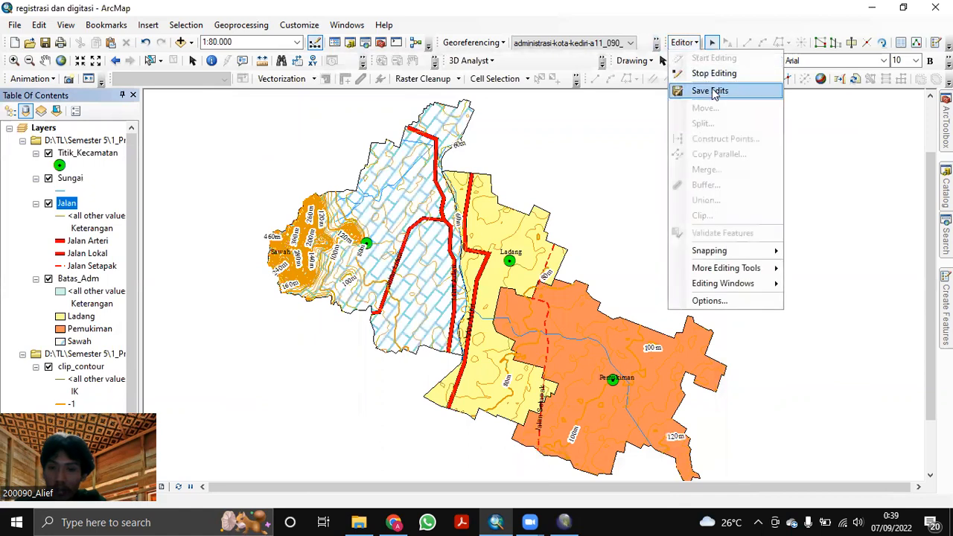
left_click(710, 91)
left_click(683, 43)
left_click(713, 73)
Add a Text field named Keterangan with length 50 to the Sungai attribute table and close the table.
left_click(70, 178)
right_click(67, 178)
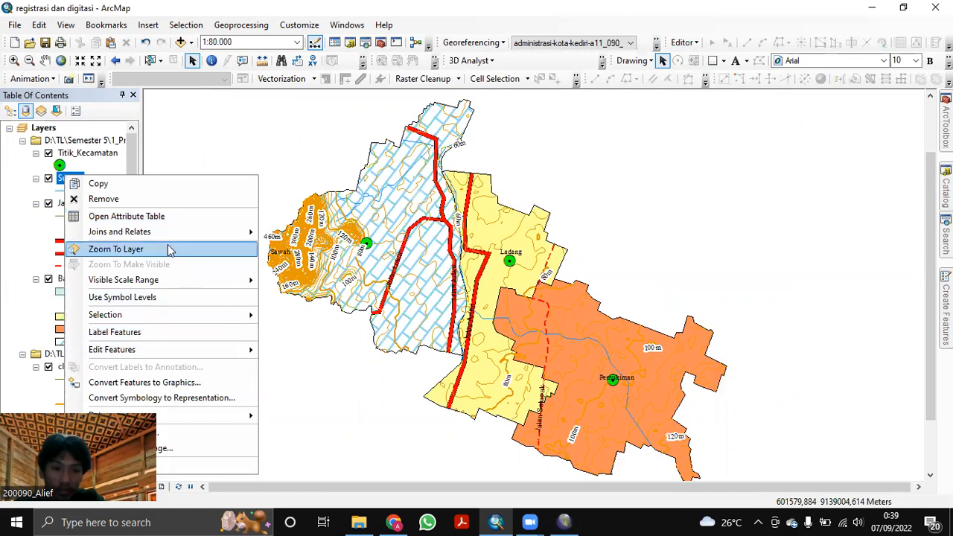
left_click(149, 216)
left_click(11, 23)
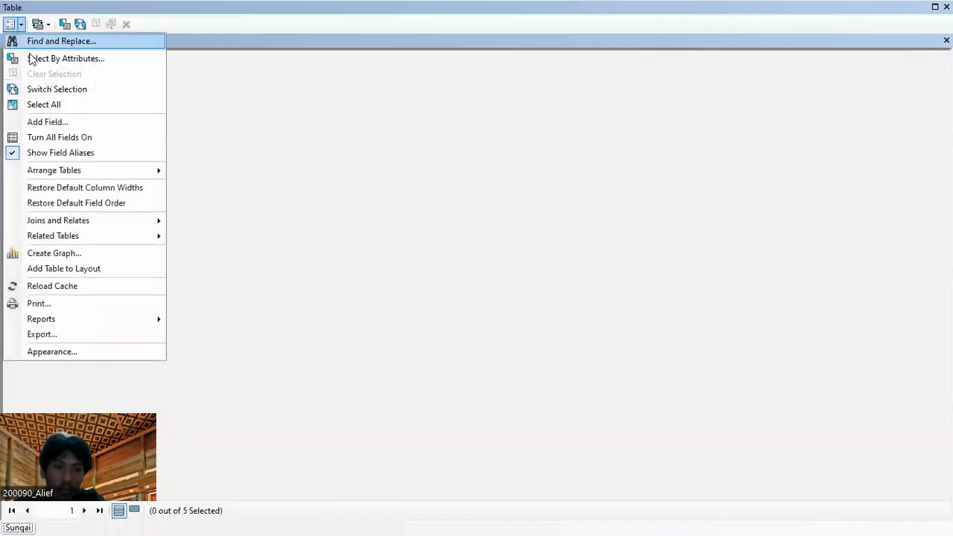
left_click(52, 122)
type("Ketera")
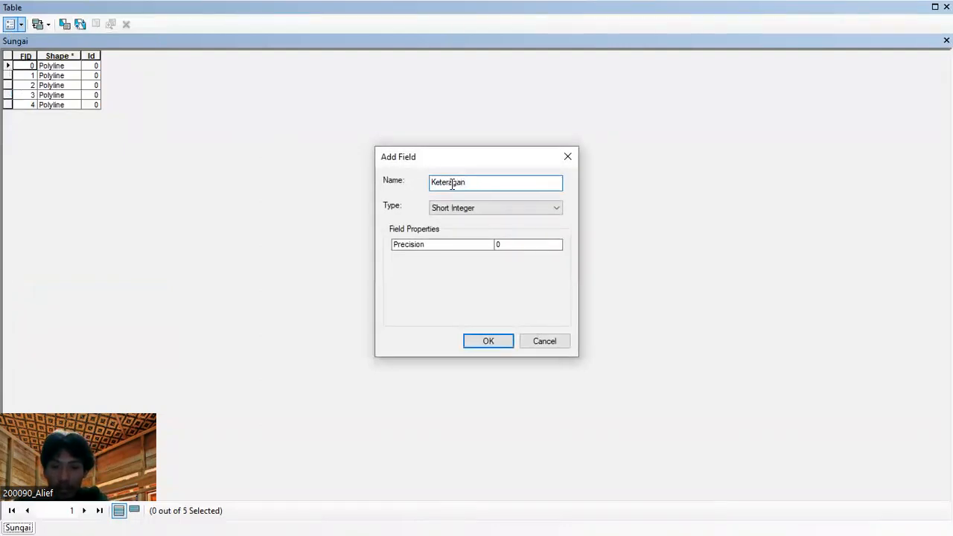
type("n")
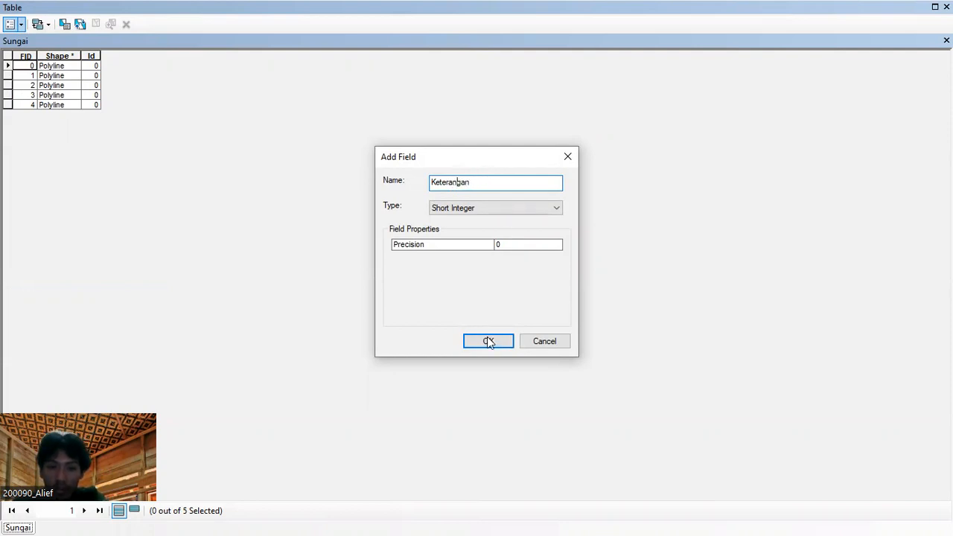
left_click(516, 211)
left_click(484, 256)
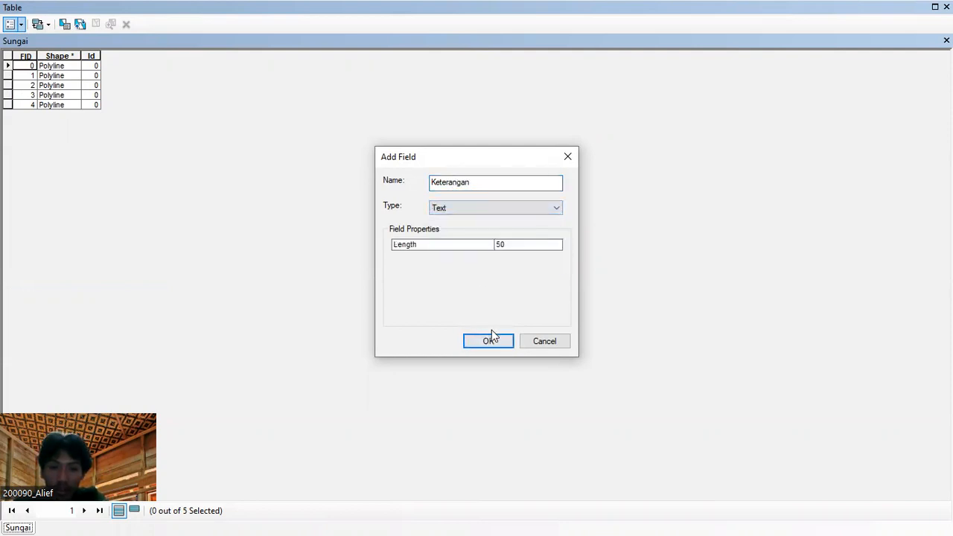
left_click(489, 342)
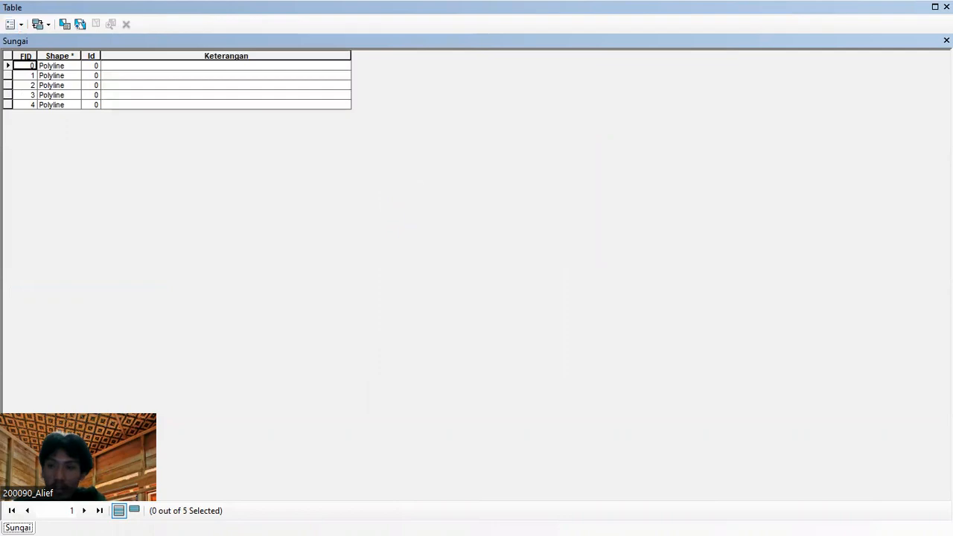
left_click(947, 40)
Start an editing session on the Sungai layer, continuing past the spatial reference warnings.
right_click(71, 183)
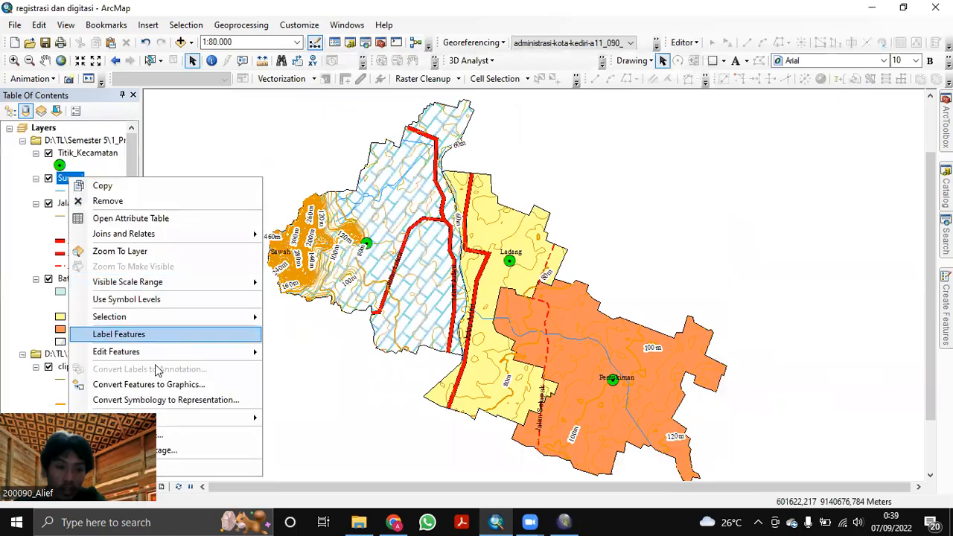
mouse_move(195, 350)
left_click(296, 353)
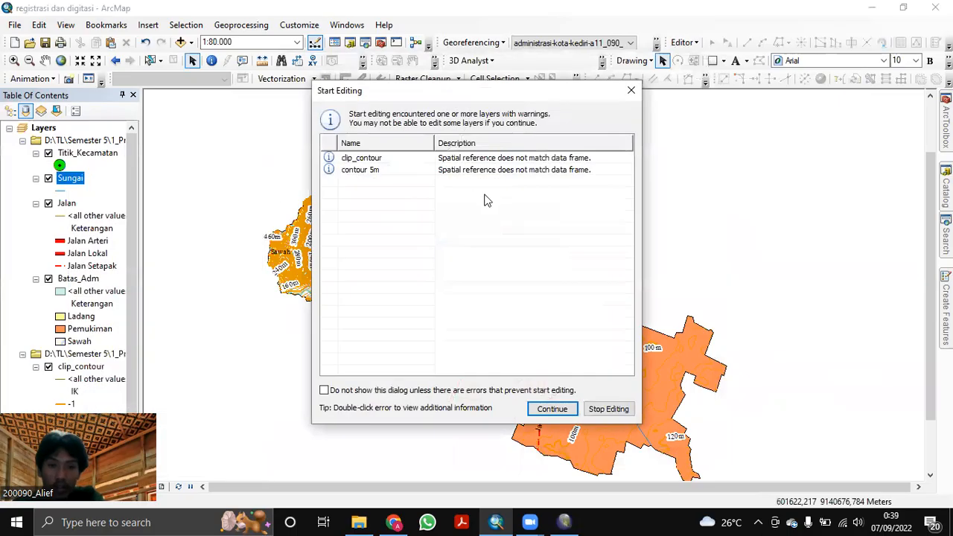
left_click(552, 408)
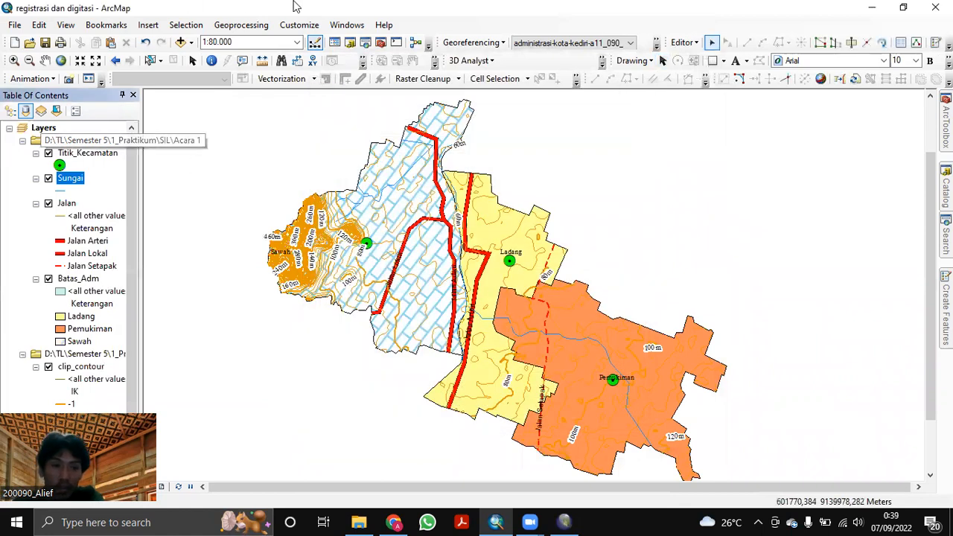
right_click(75, 183)
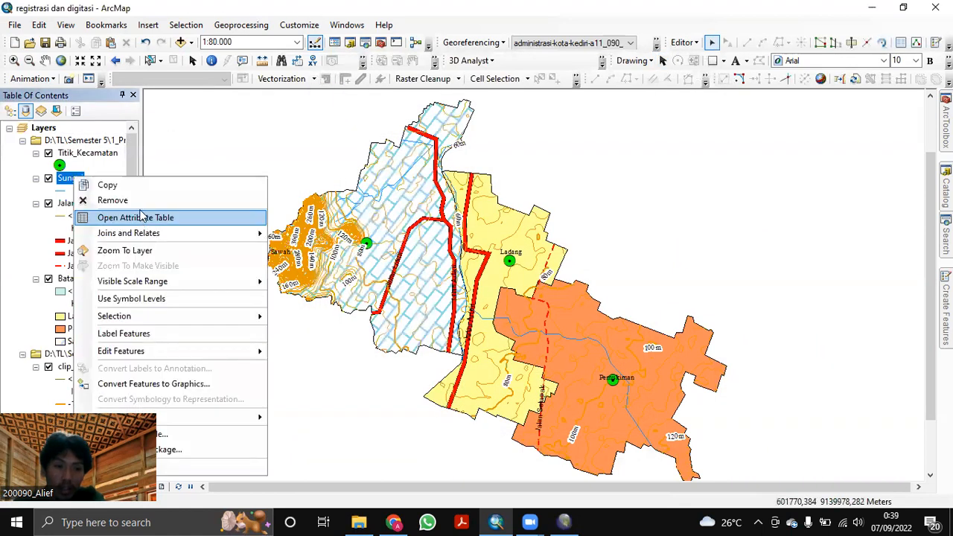
left_click(171, 473)
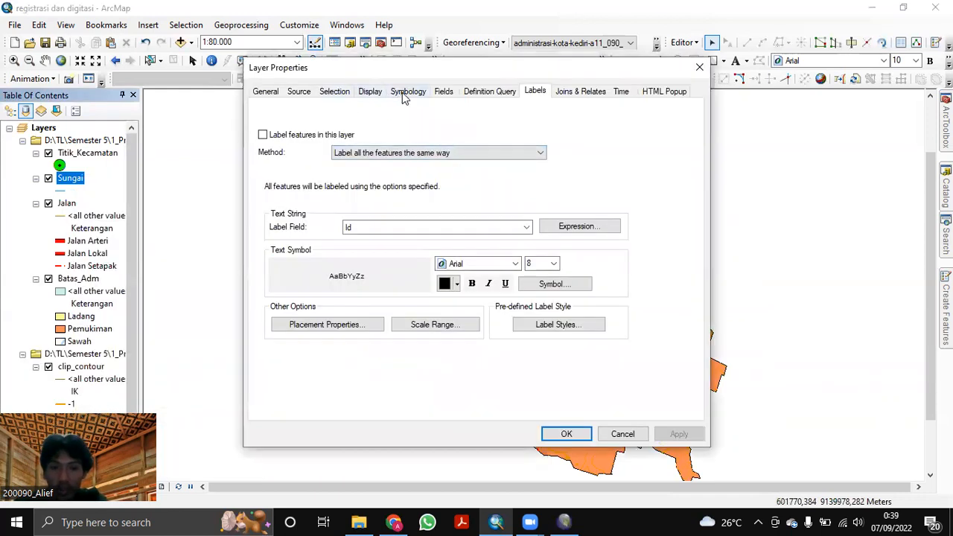
left_click(404, 93)
left_click(287, 143)
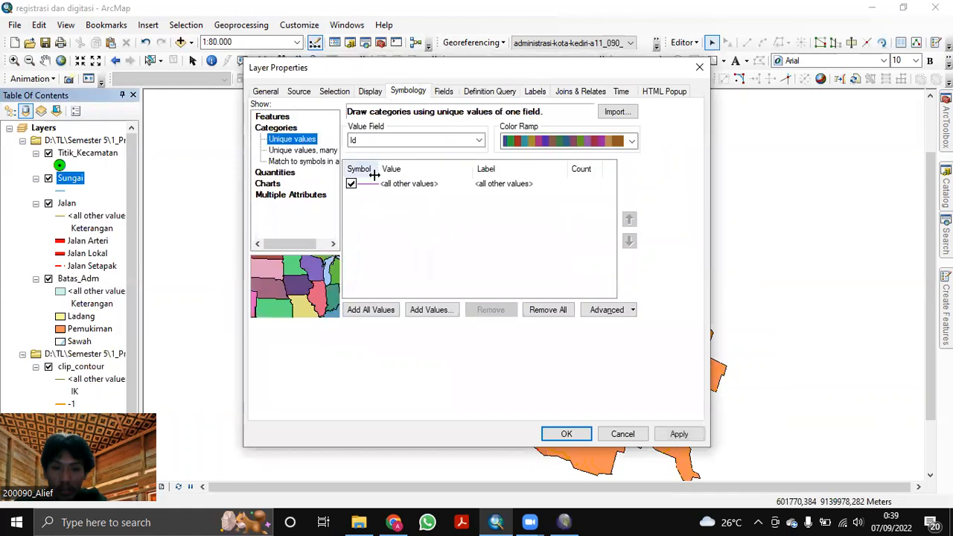
double_click(365, 186)
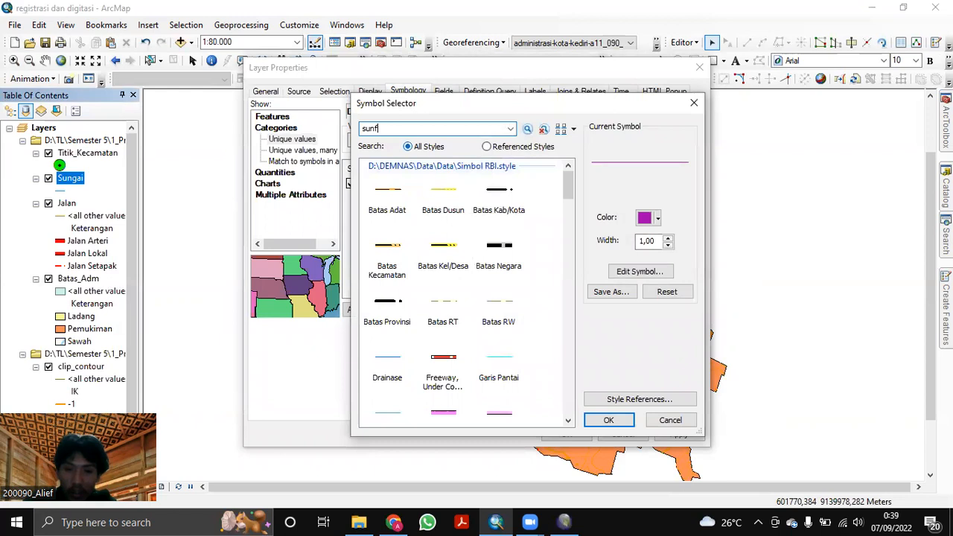
key("Return")
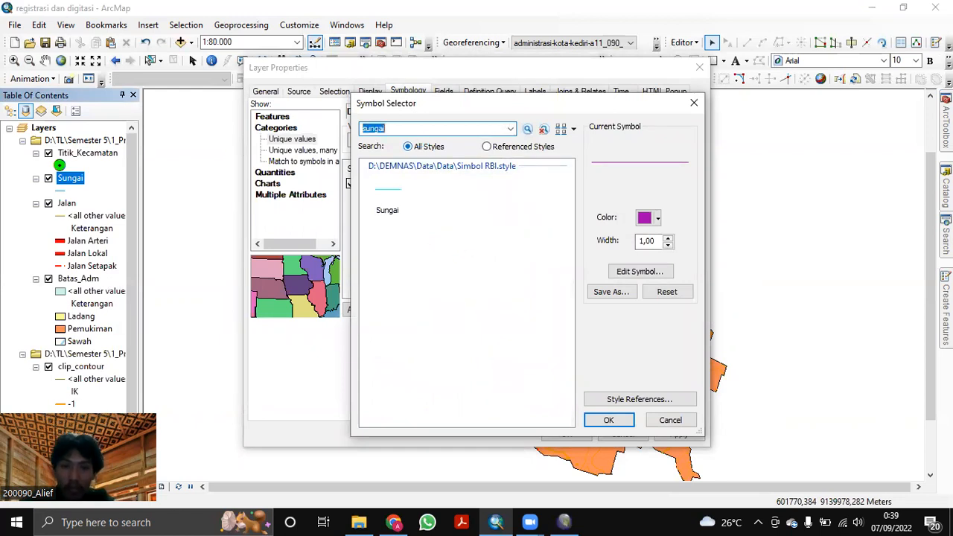
left_click(694, 103)
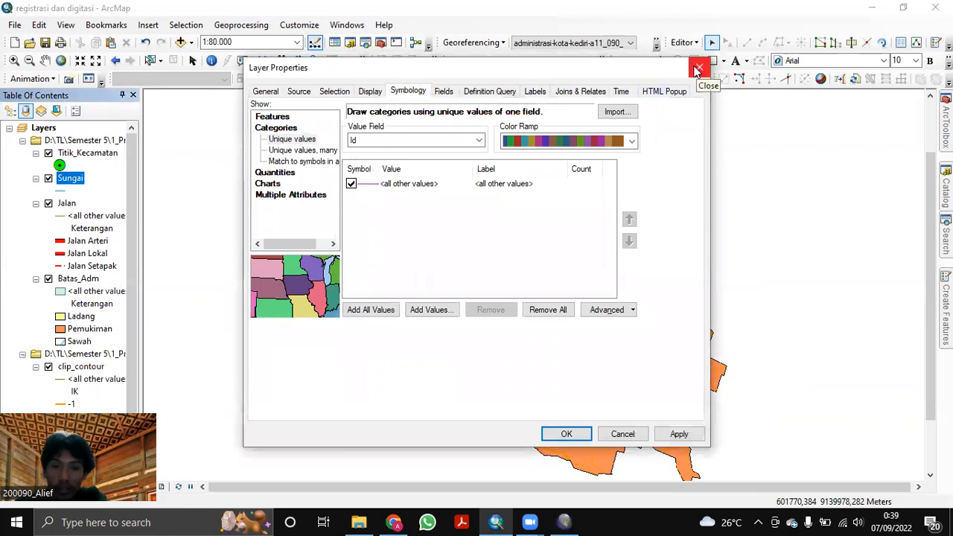
left_click(697, 69)
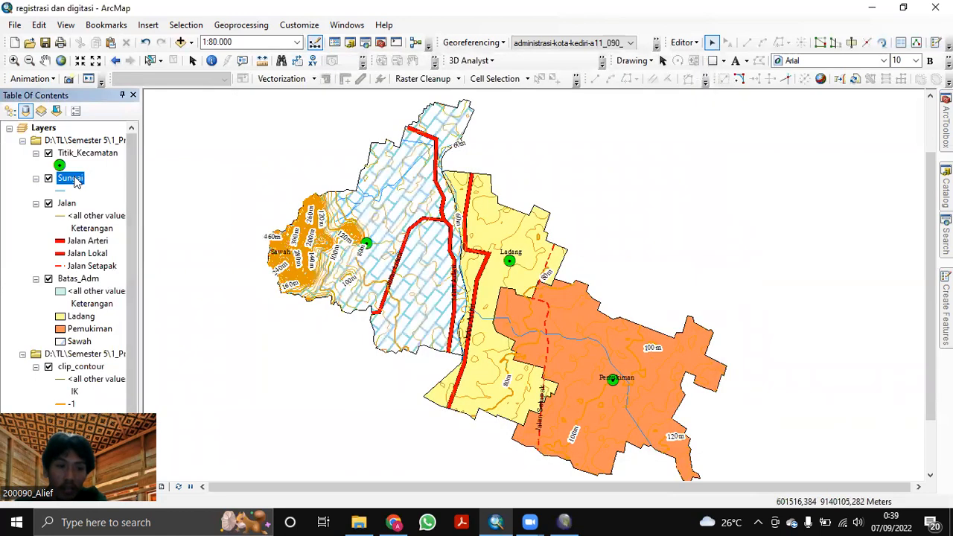
Fill the Keterangan field of all five records in the Sungai attribute table with Sungai and close the table.
right_click(75, 179)
left_click(162, 217)
left_click(224, 65)
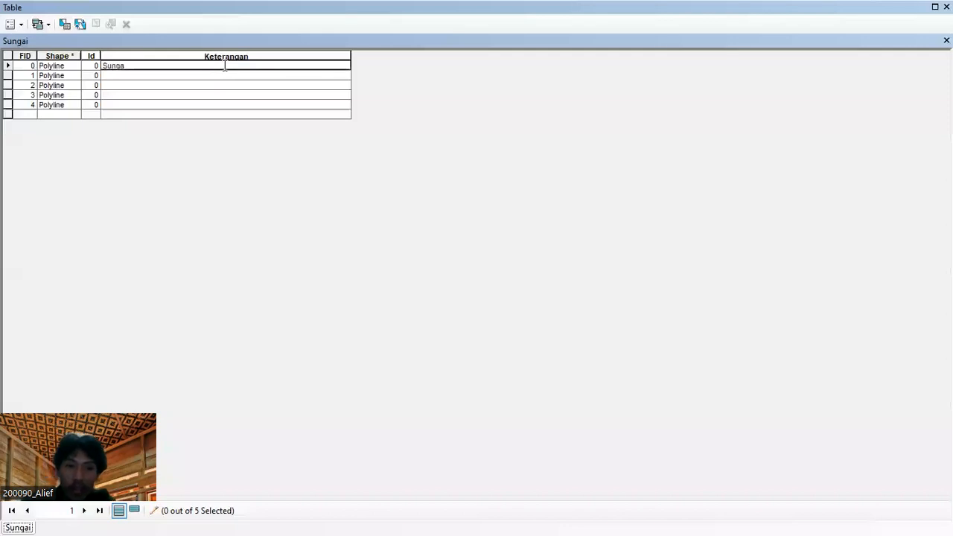
left_click_drag(224, 66, 101, 65)
key("ctrl+c")
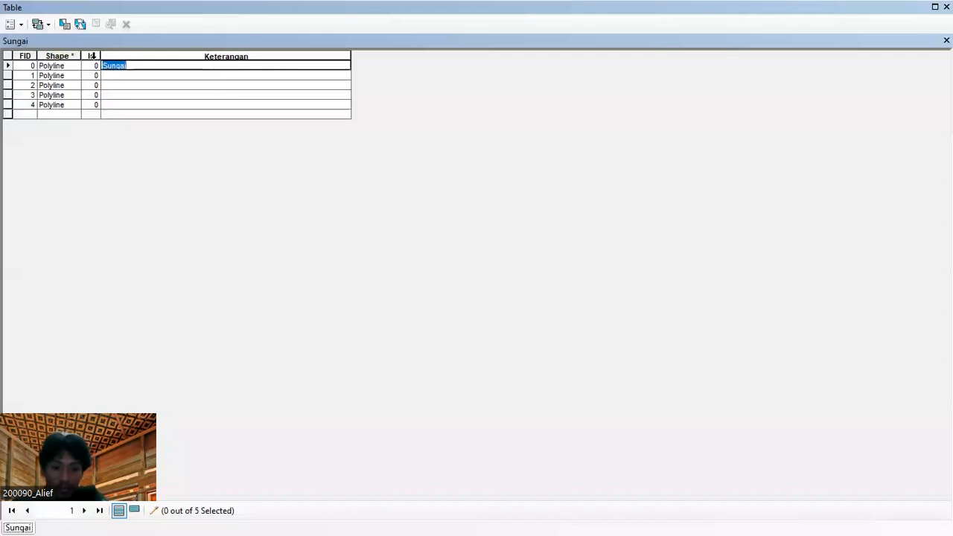
left_click(135, 77)
key("ctrl+v")
left_click(134, 86)
left_click(130, 95)
key("ctrl+v")
left_click(176, 107)
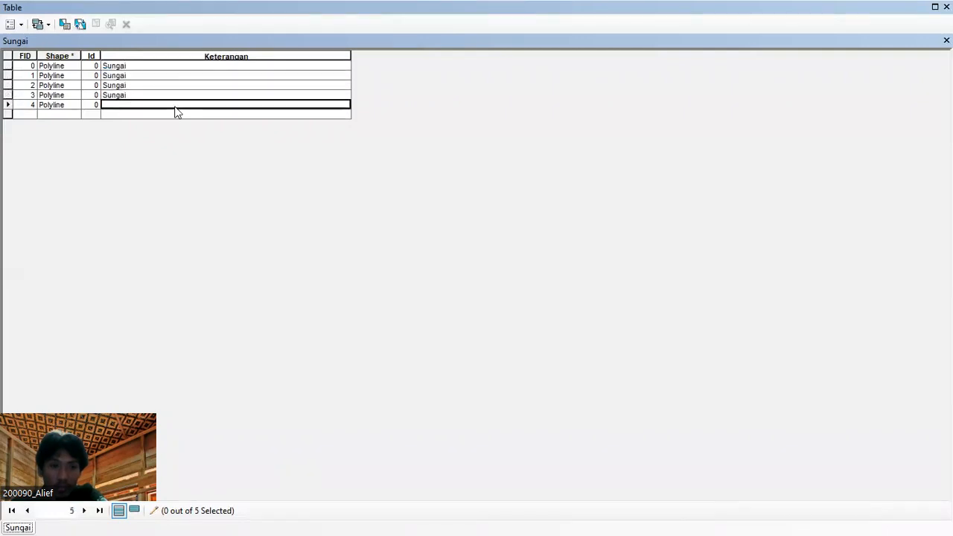
left_click(946, 40)
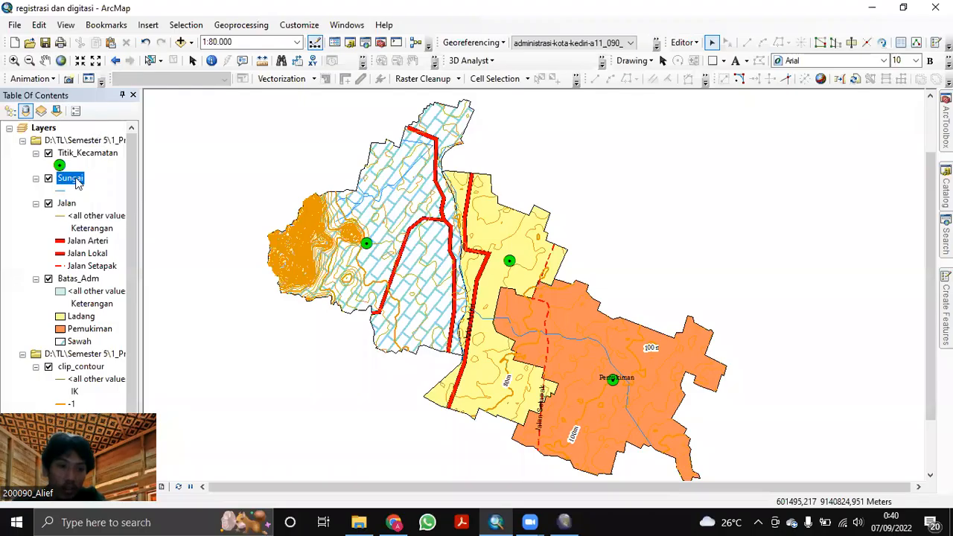
Classify the Sungai layer by unique values of the Keterangan field and add all its values.
right_click(77, 183)
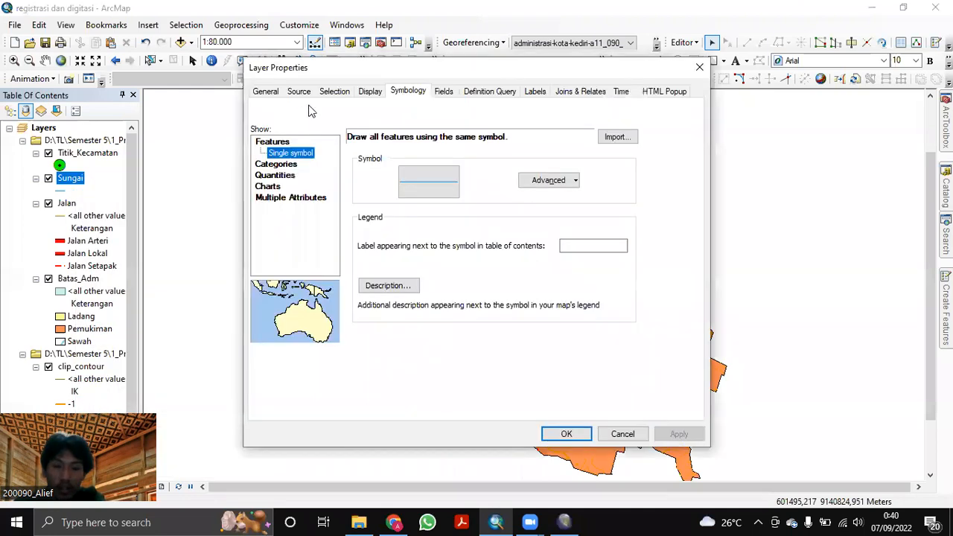
left_click(291, 164)
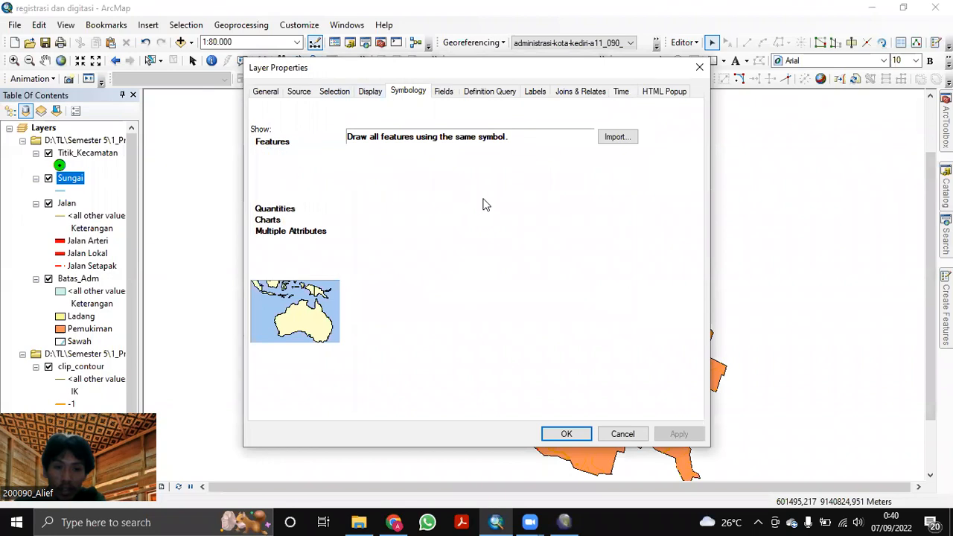
left_click(417, 165)
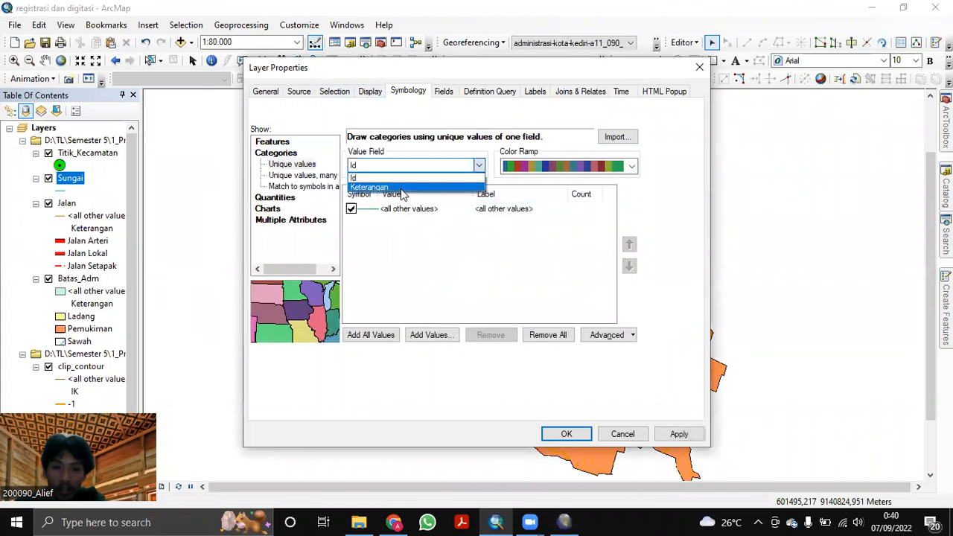
left_click(409, 188)
left_click(371, 336)
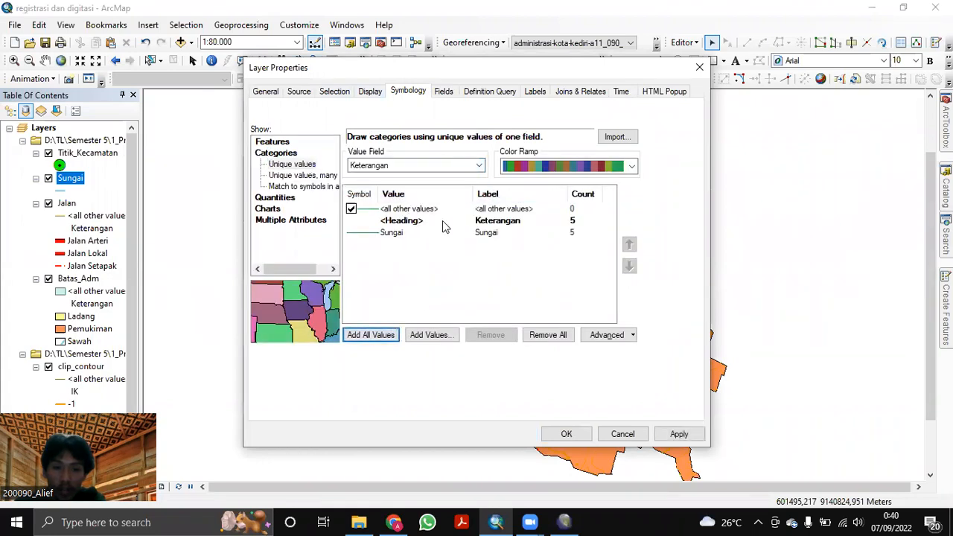
Assign the Sungai line symbol from the Simbol RBI style to the Sungai value and apply the symbology.
double_click(359, 233)
type("sungai")
key("Return")
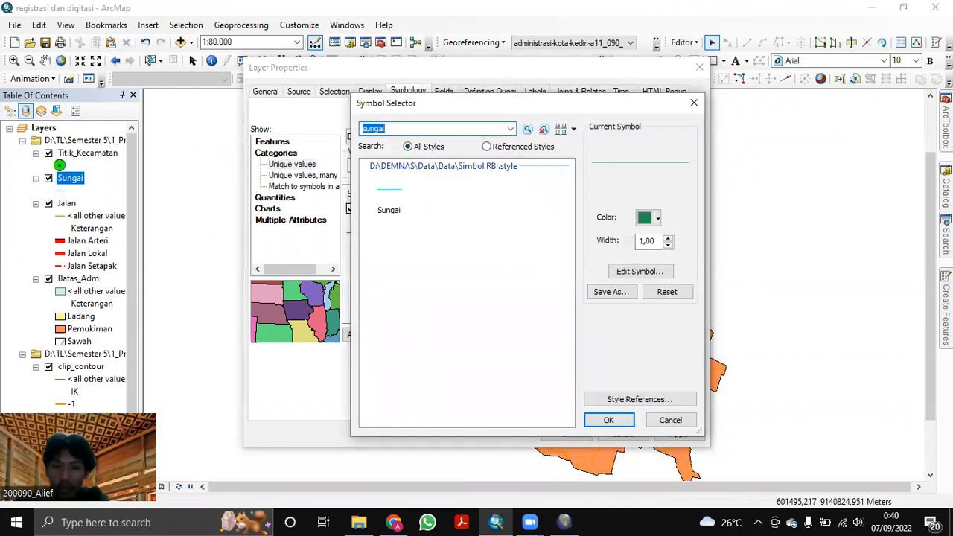
left_click(392, 206)
left_click(608, 420)
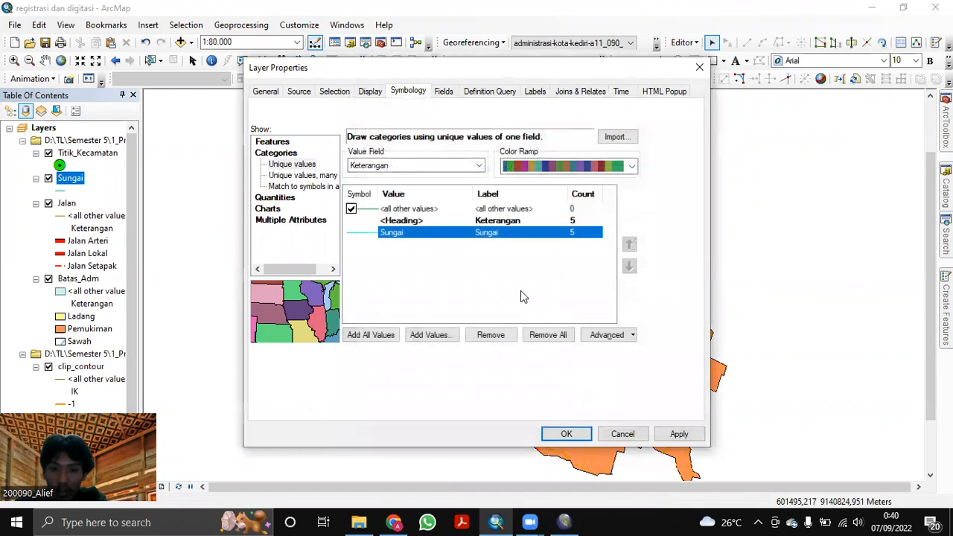
left_click(676, 434)
Turn on labels for the Sungai layer using the Keterangan field and the Times New Roman font.
left_click(535, 91)
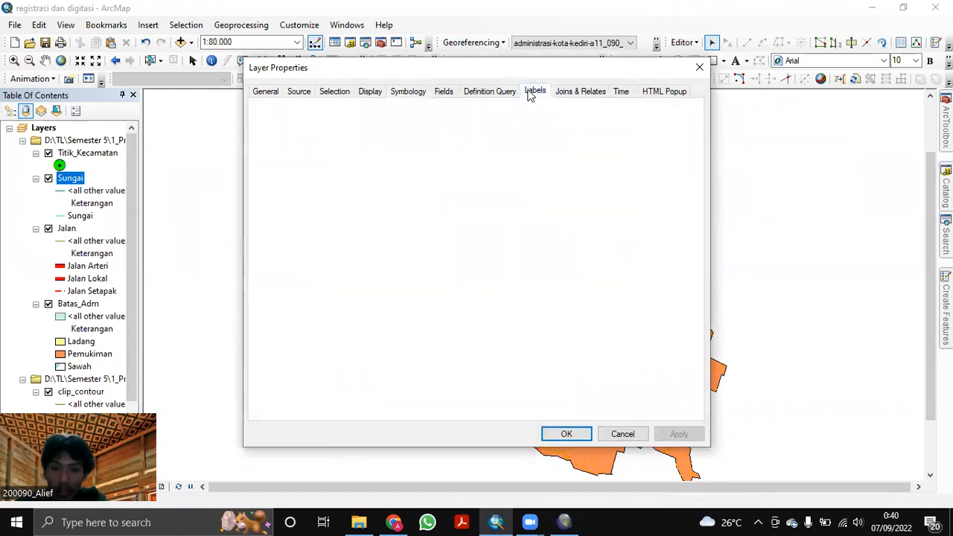
left_click(313, 110)
left_click(386, 201)
left_click(395, 234)
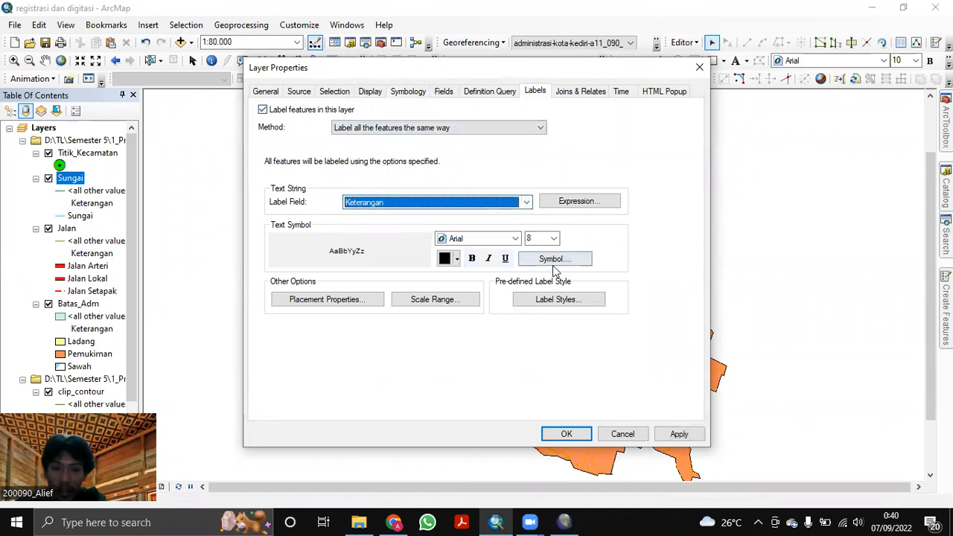
left_click(488, 241)
type("ti")
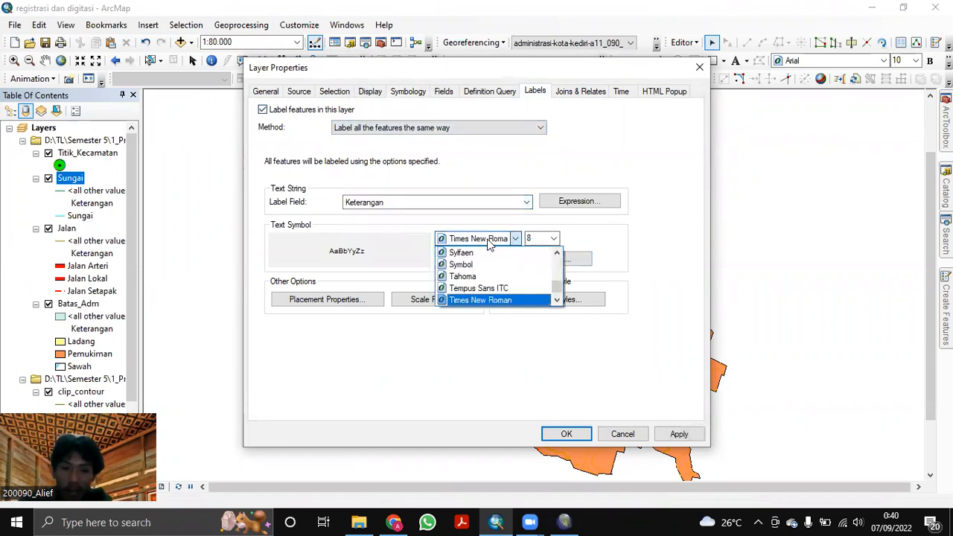
left_click(508, 300)
Place the Sungai labels only on the line instead of above it, and apply the layer properties.
left_click(341, 299)
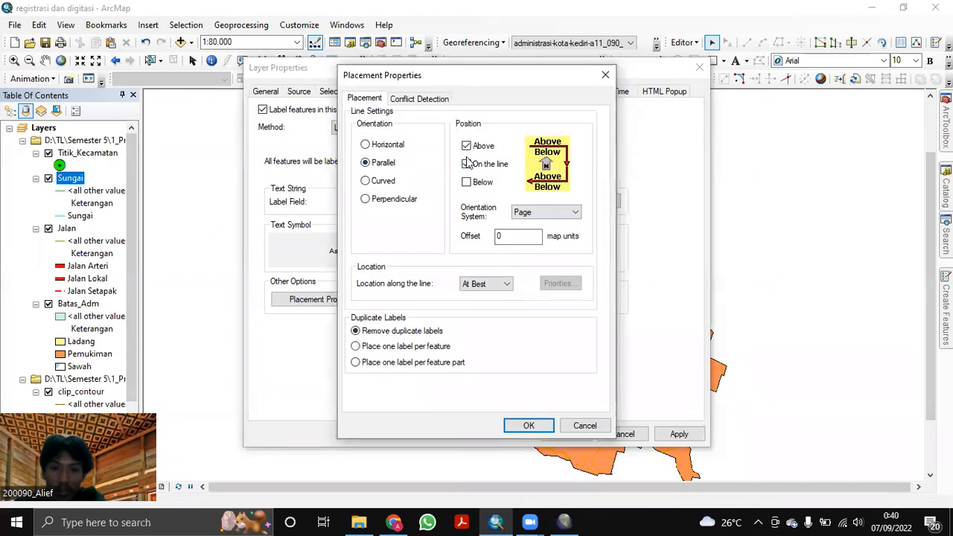
left_click(467, 163)
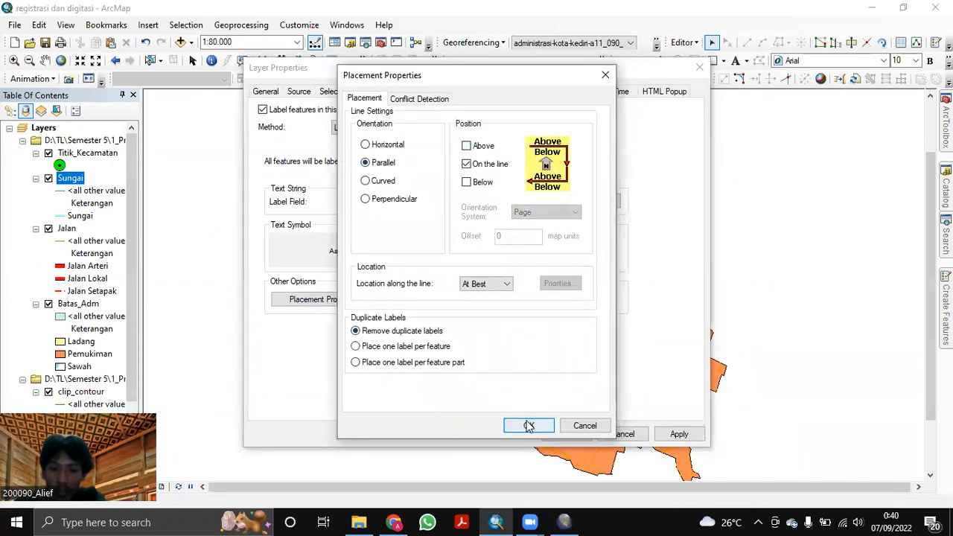
left_click(529, 426)
left_click(679, 434)
left_click(566, 434)
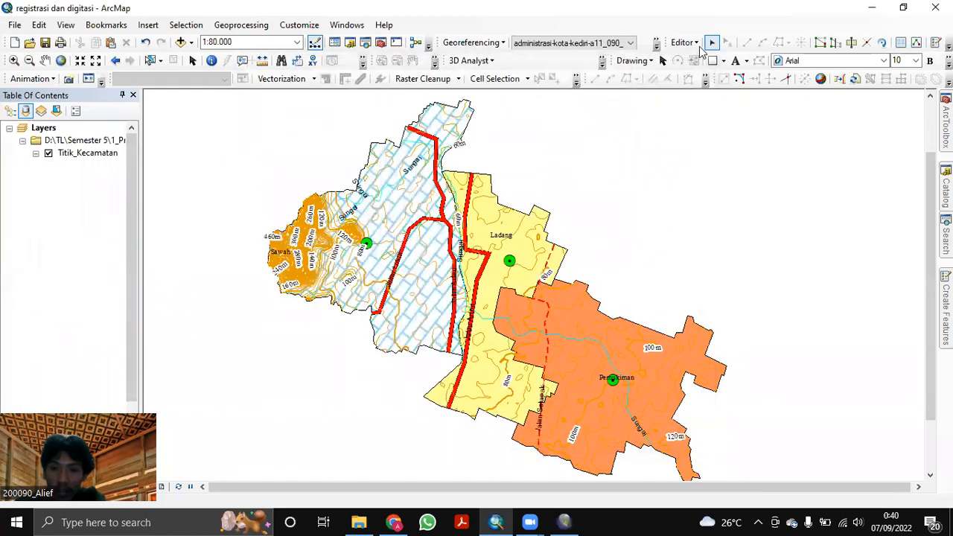
Save the Sungai edits and end the editing session.
left_click(694, 44)
left_click(700, 90)
left_click(692, 46)
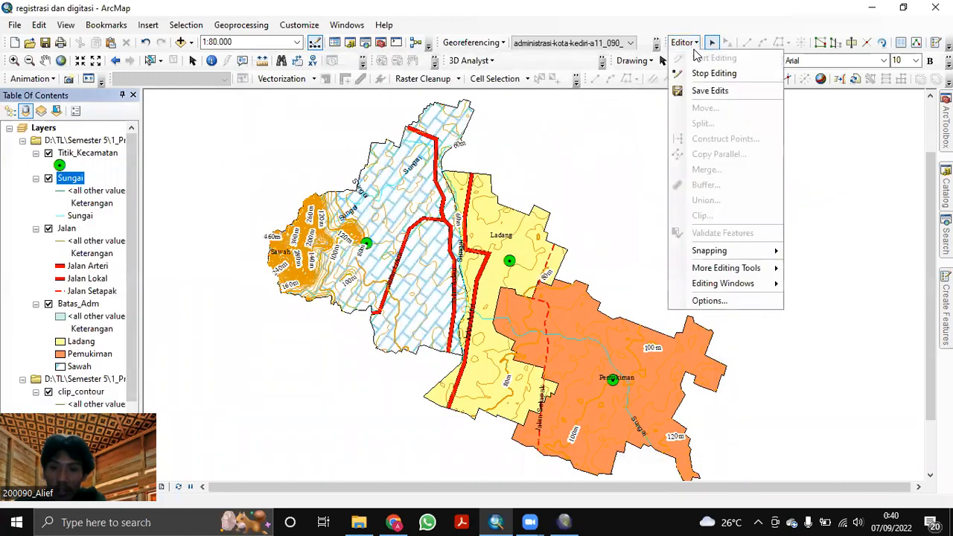
left_click(704, 73)
Add a Text field named Keterangan to the Titik_Kecamatan attribute table and close the table.
left_click(89, 152)
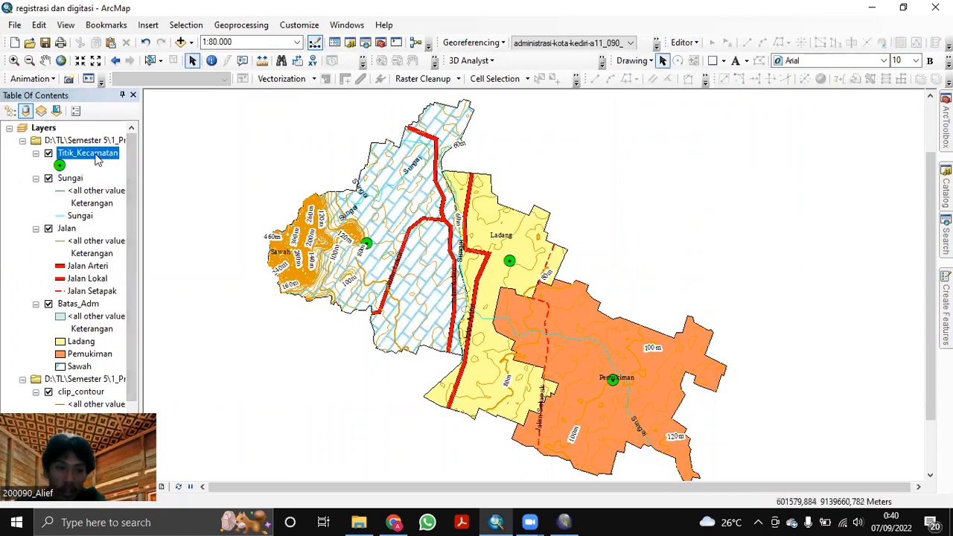
right_click(95, 155)
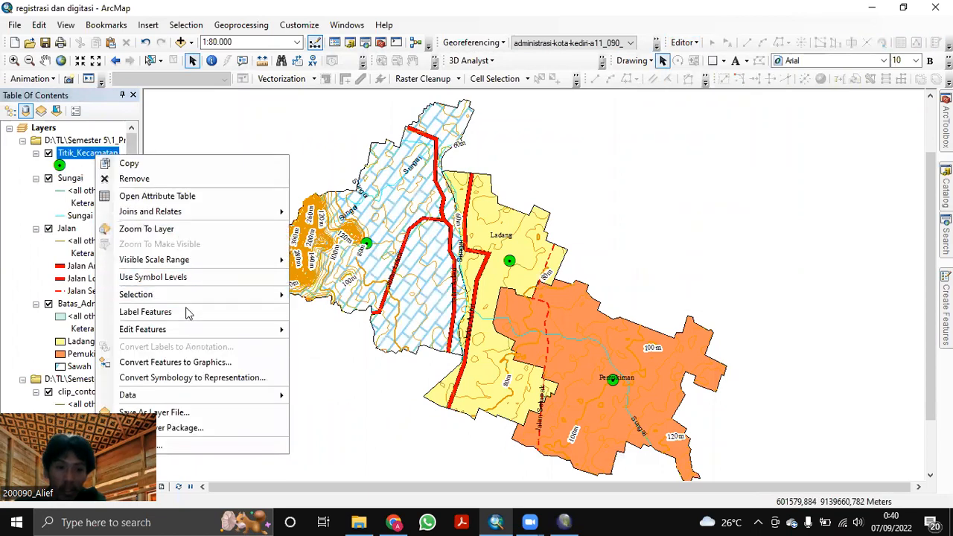
left_click(182, 197)
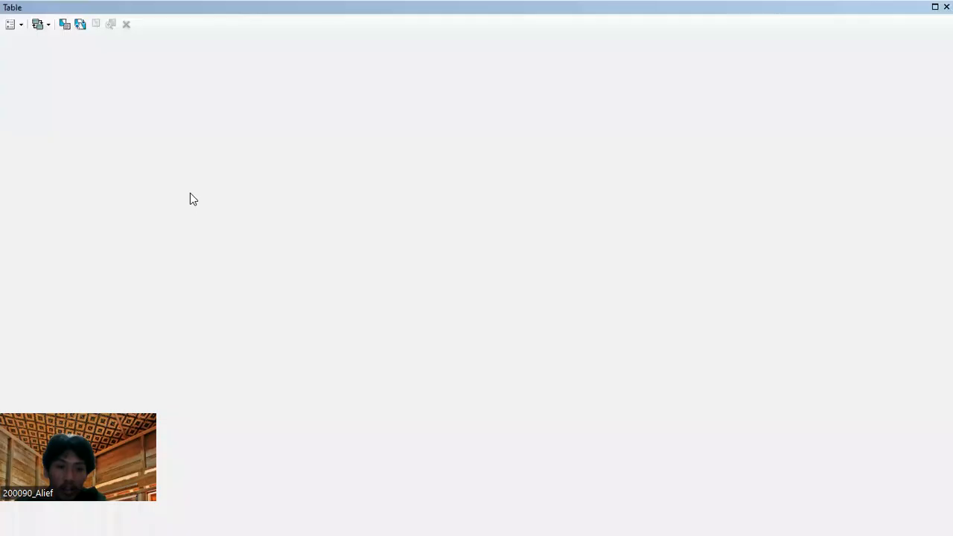
left_click(18, 24)
left_click(53, 124)
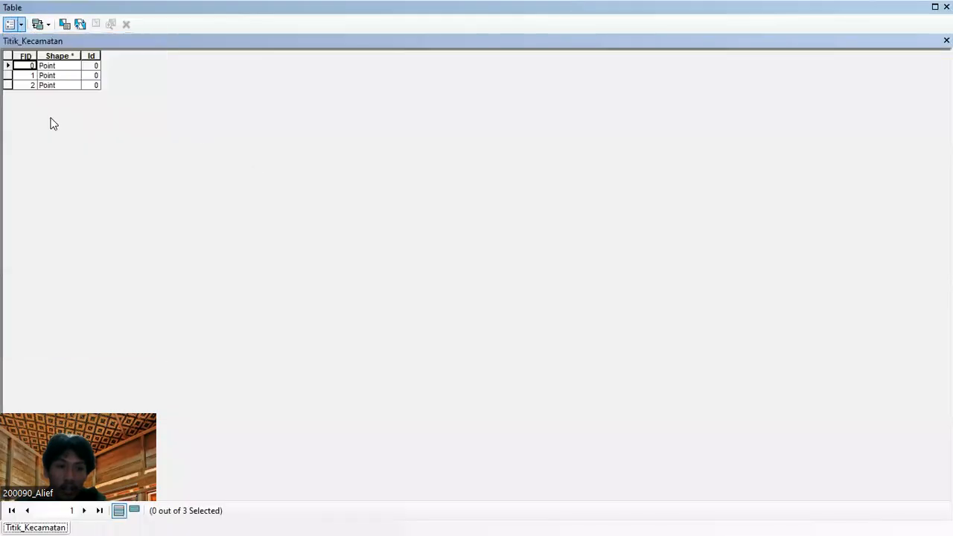
type("Keterangan")
left_click(511, 207)
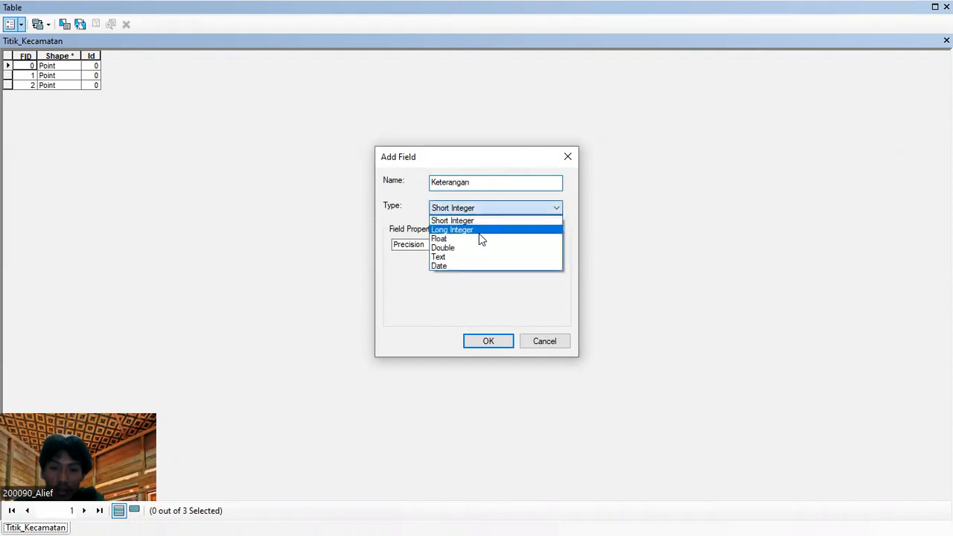
left_click(463, 257)
left_click(484, 343)
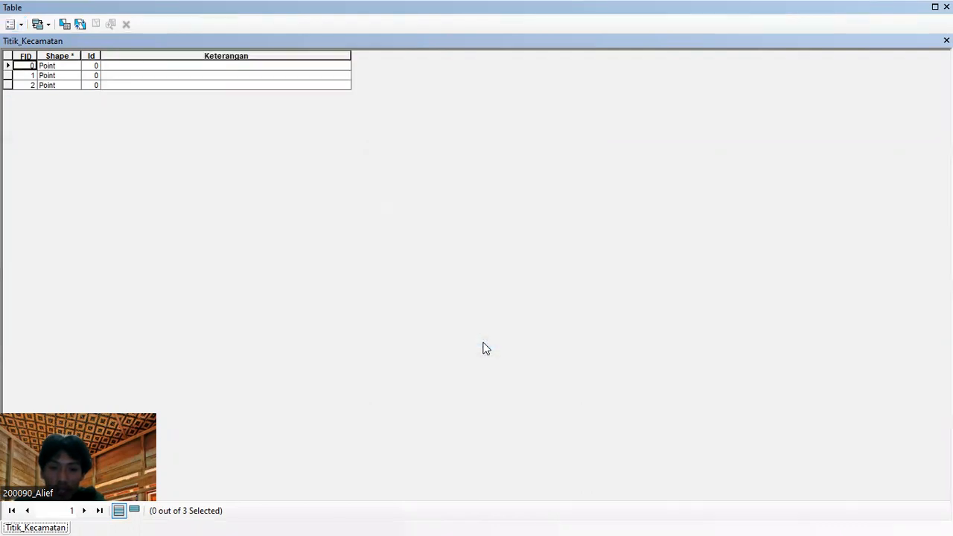
left_click(947, 40)
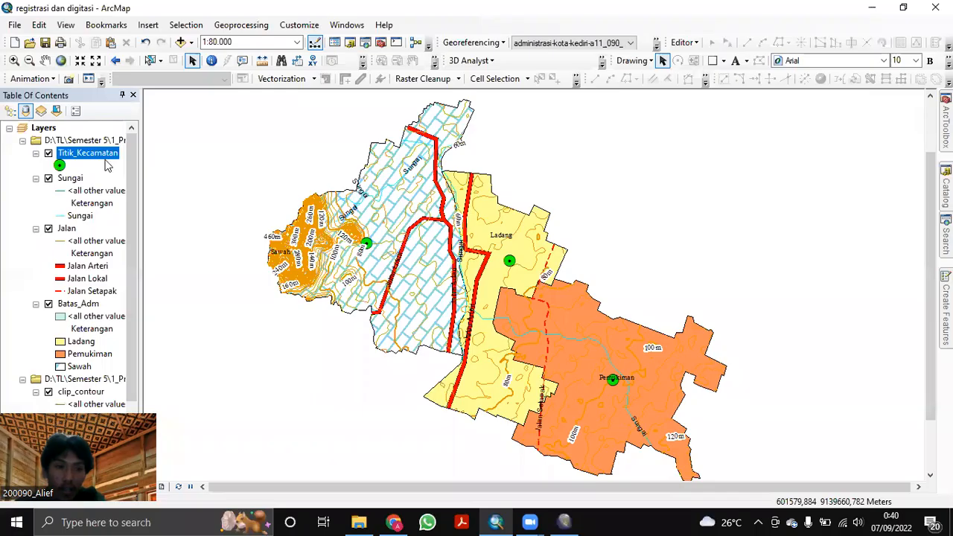
Start an editing session on the Titik_Kecamatan layer, continuing past the spatial reference warnings.
right_click(104, 154)
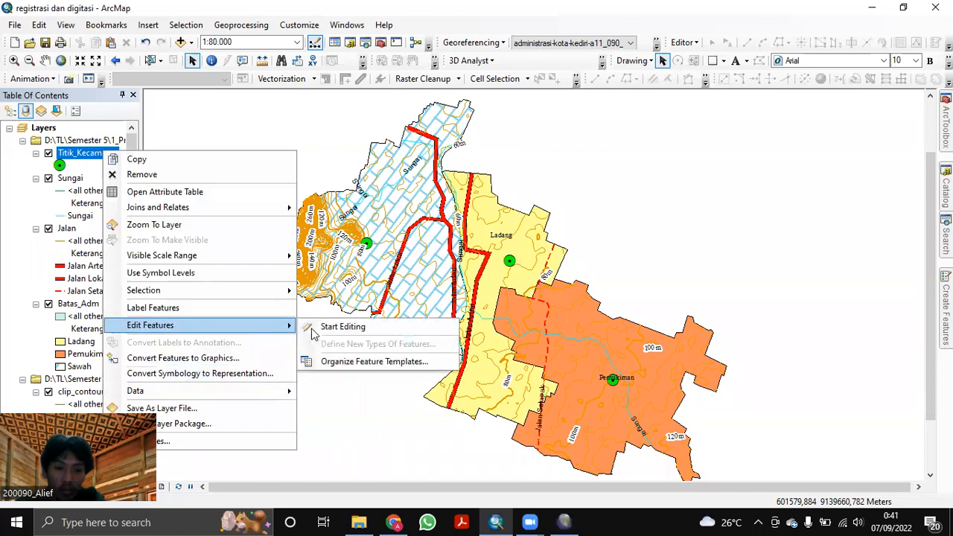
left_click(317, 333)
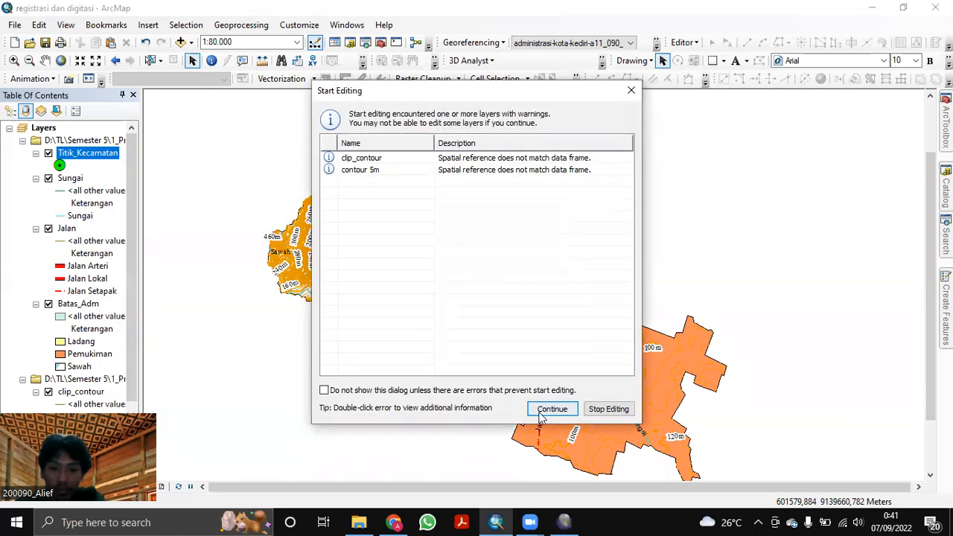
left_click(553, 408)
Enter Kecamatan as the Keterangan of record FID 0 in the Titik_Kecamatan attribute table and close the table.
right_click(90, 158)
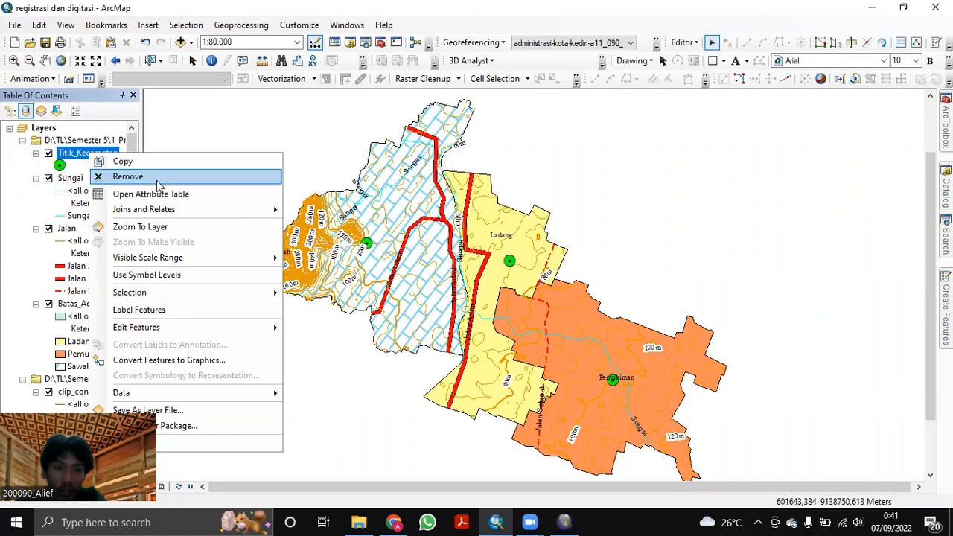
left_click(281, 191)
left_click(188, 65)
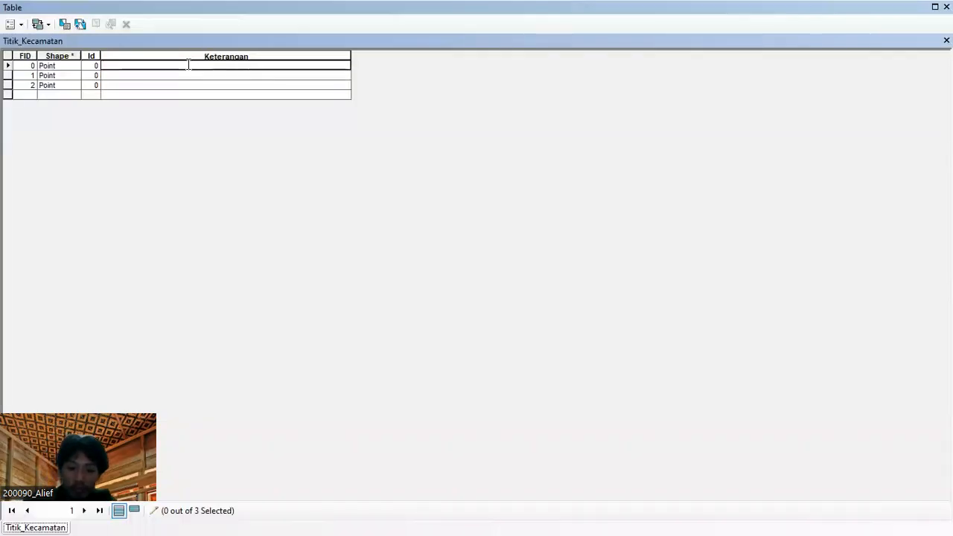
type("Kecamatan")
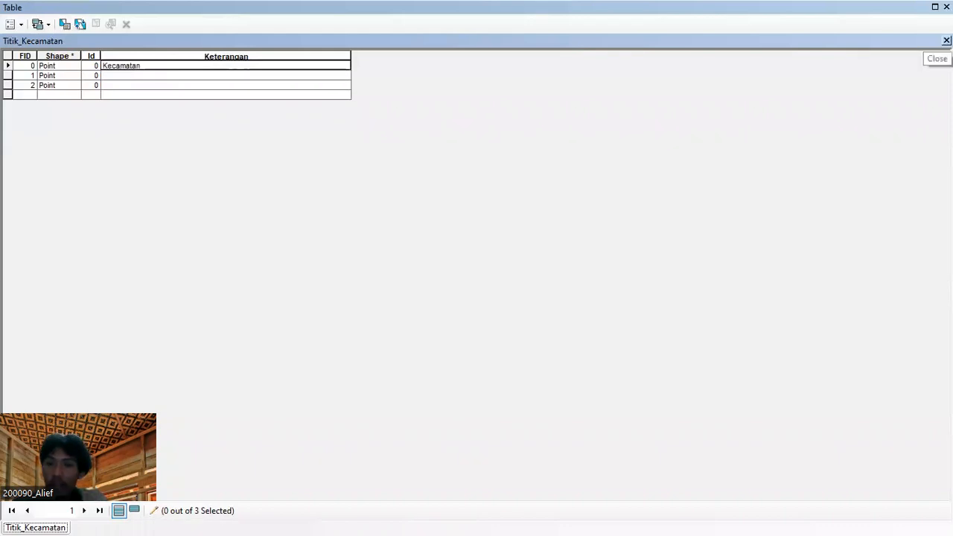
left_click(946, 40)
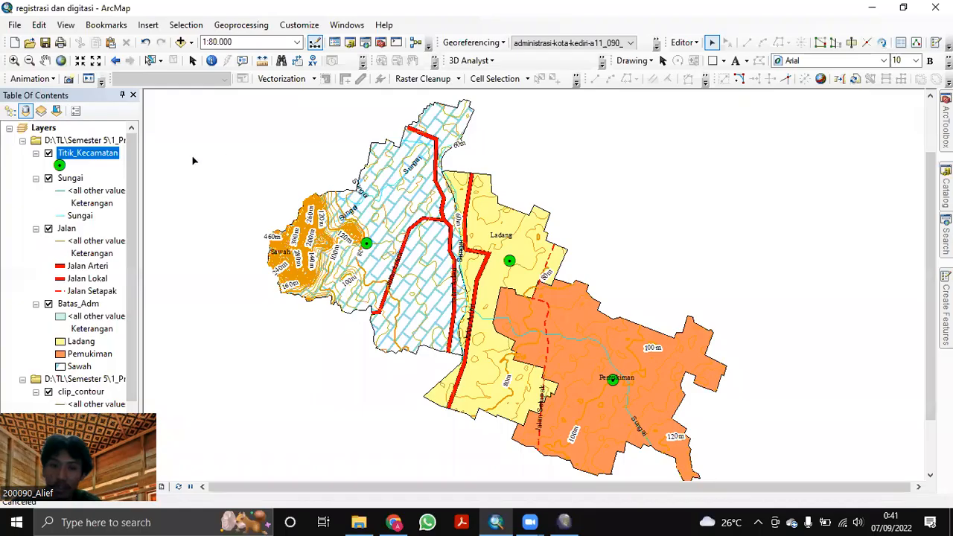
Select record FID 1 in the Titik_Kecamatan attribute table and locate its point on the map.
right_click(87, 155)
left_click(143, 193)
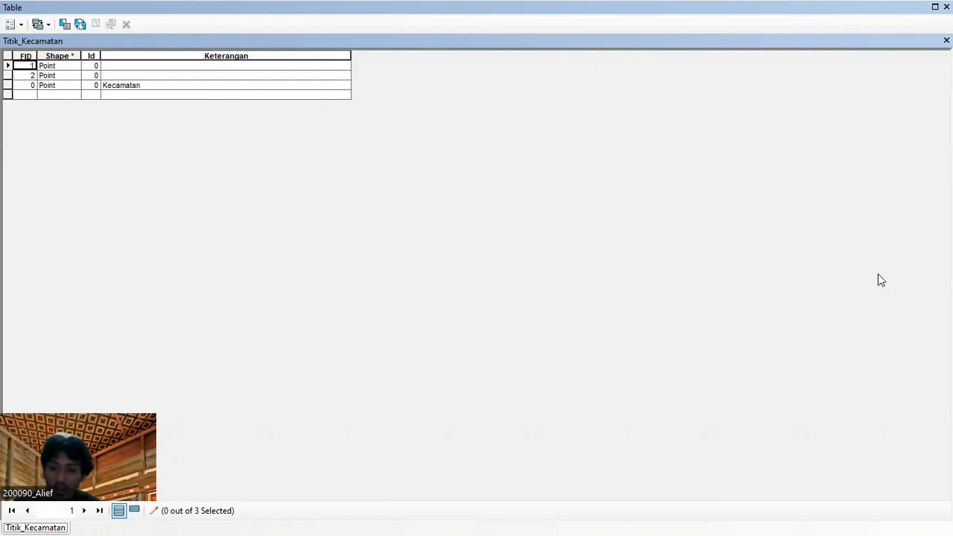
left_click(7, 66)
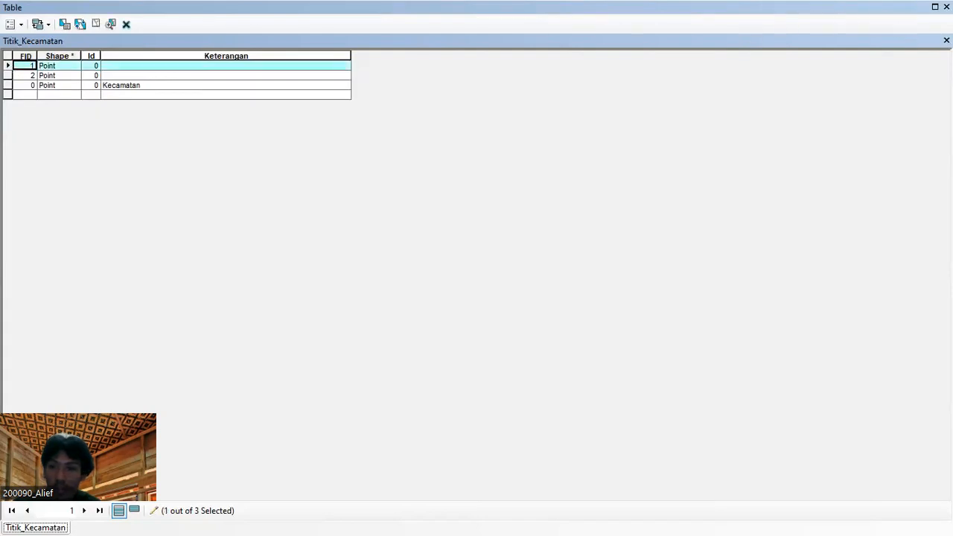
left_click(947, 40)
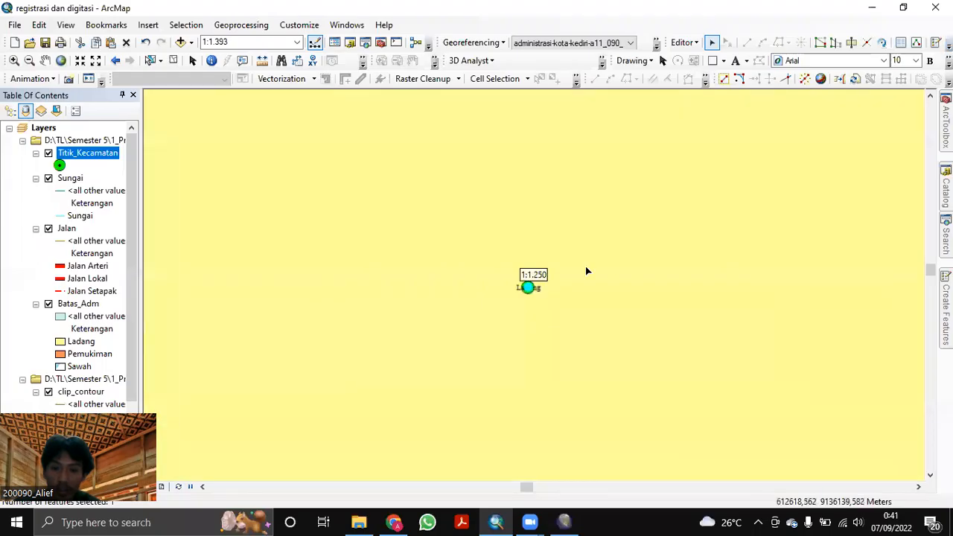
scroll(585, 266, "up", 4)
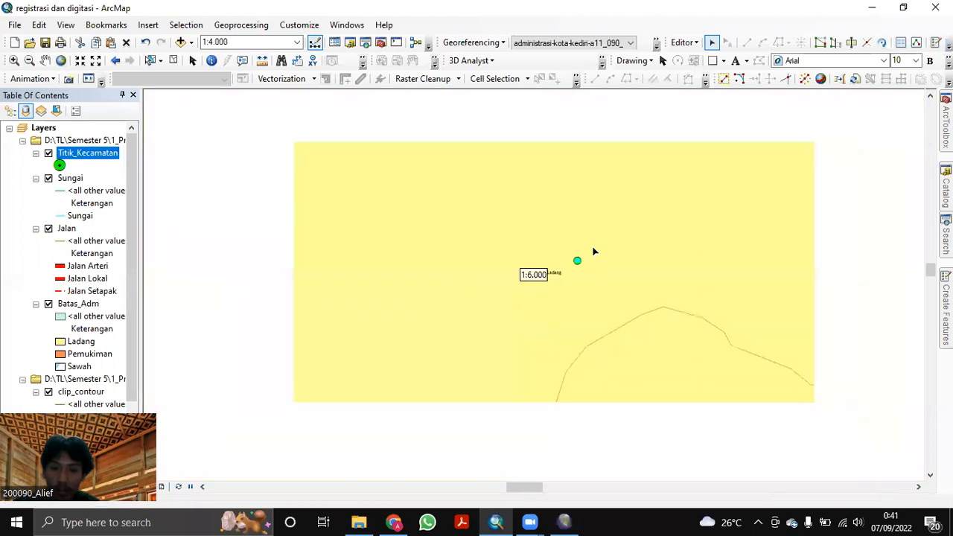
scroll(594, 251, "up", 5)
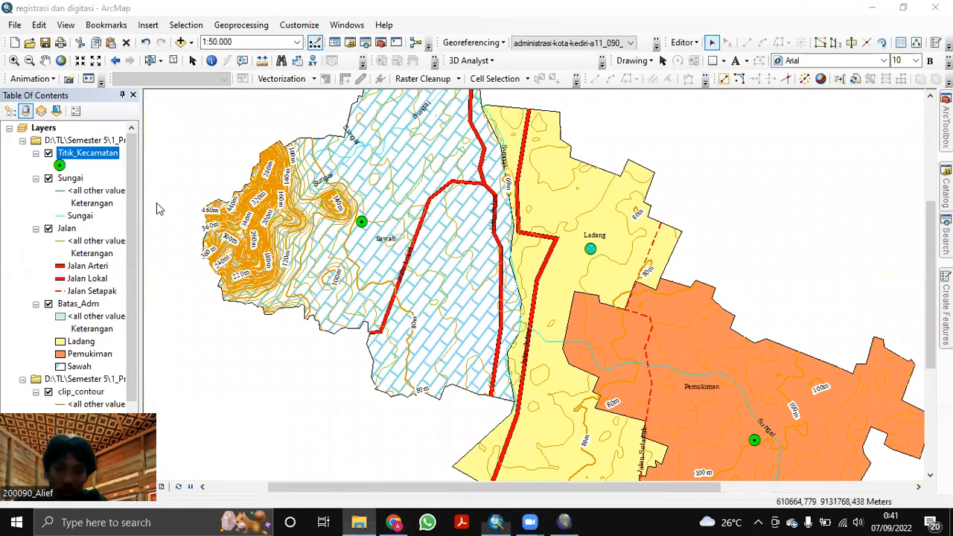
Switch to File Explorer, open the administrasi-kota-kediri map image in D:\TL\Semester 5\1_Praktikum\SIL and examine the kecamatan names around the city.
key("alt+Tab")
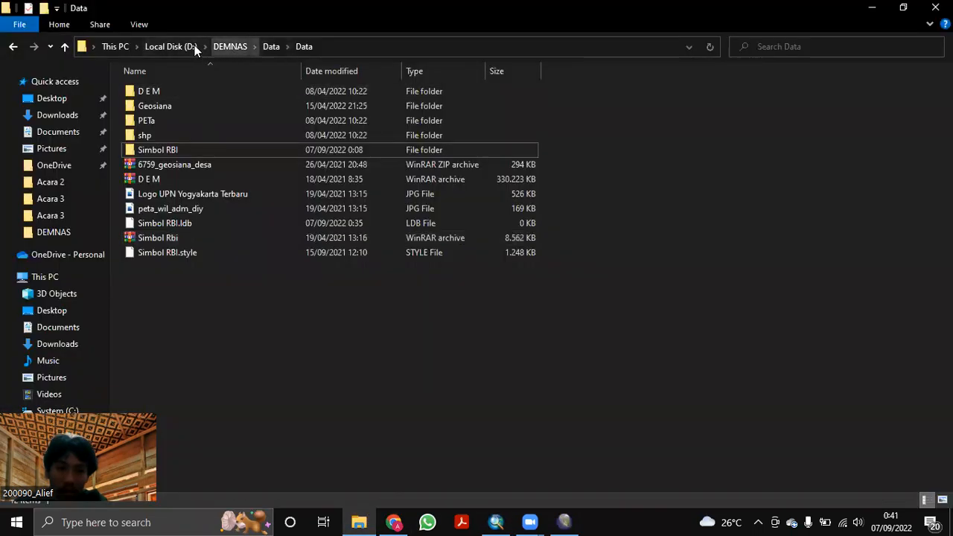
left_click(195, 48)
left_click(174, 241)
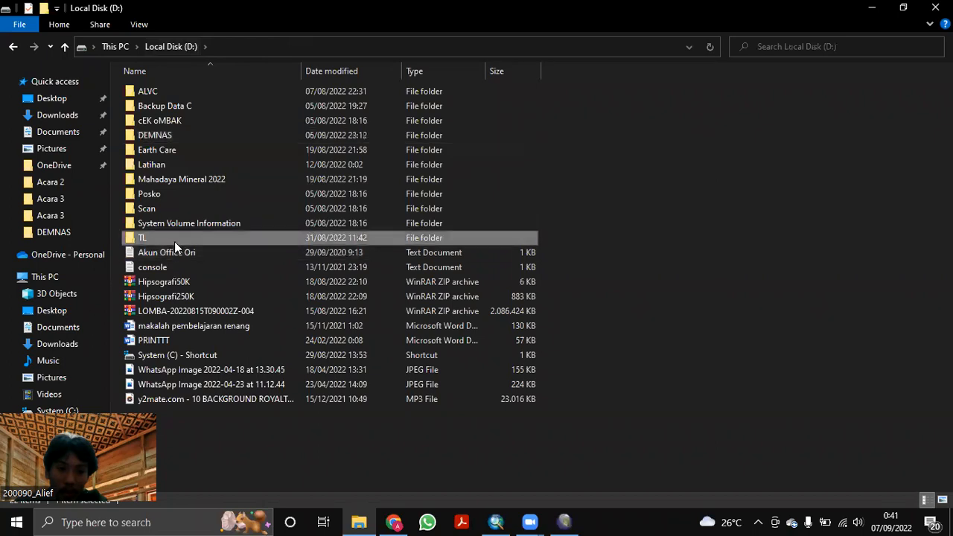
double_click(174, 242)
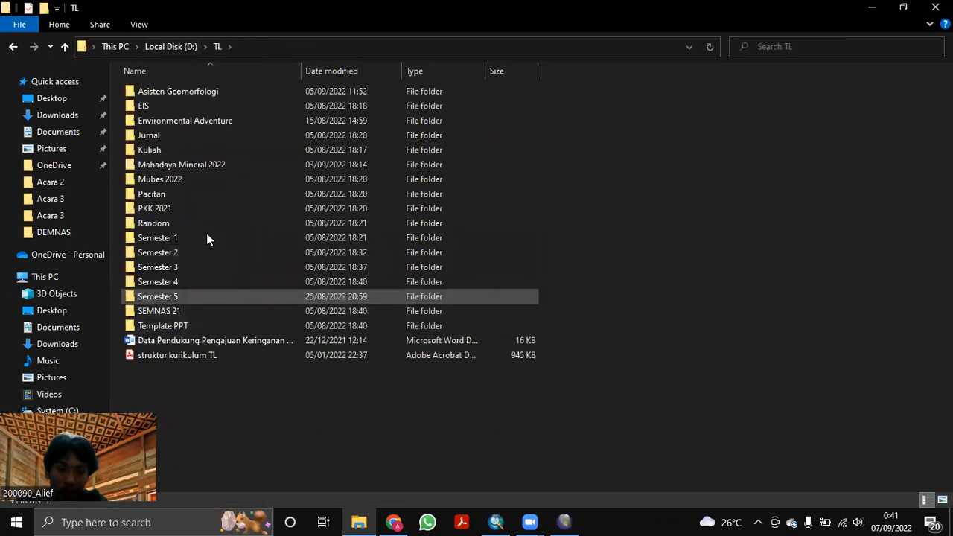
key("Return")
double_click(225, 91)
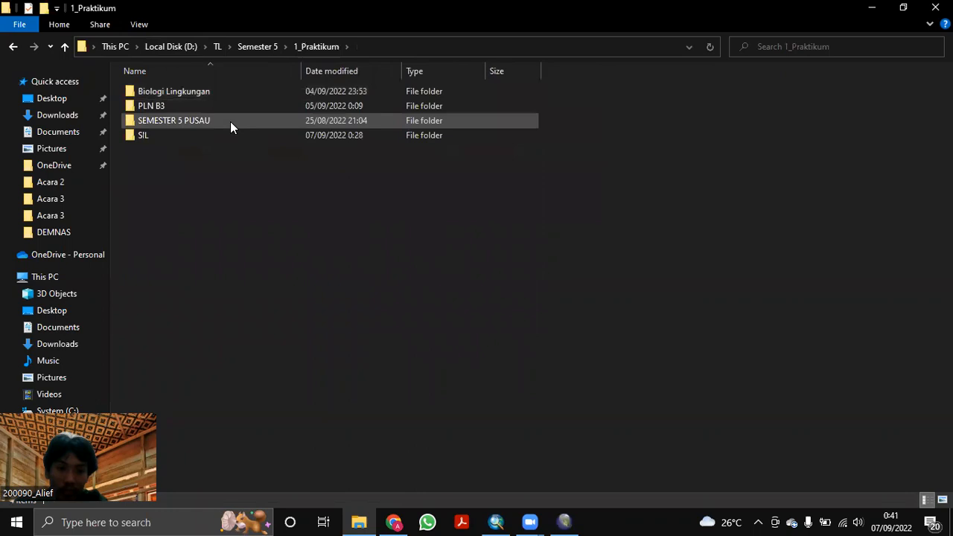
double_click(218, 135)
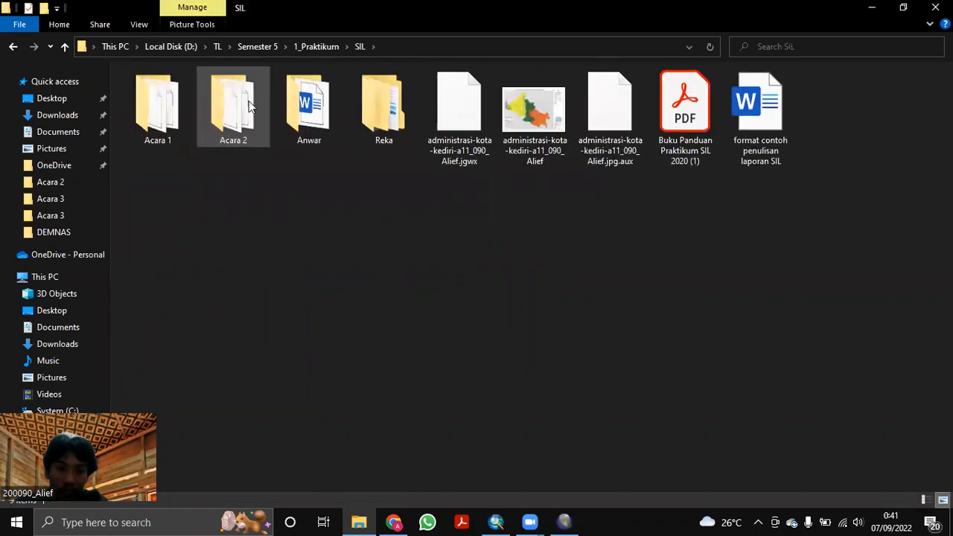
double_click(535, 108)
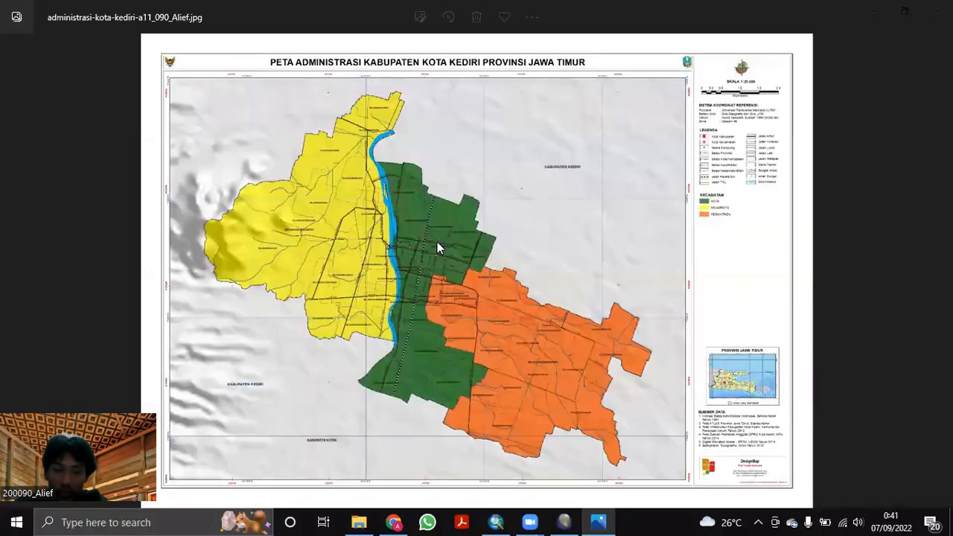
scroll(437, 260, "up", 2)
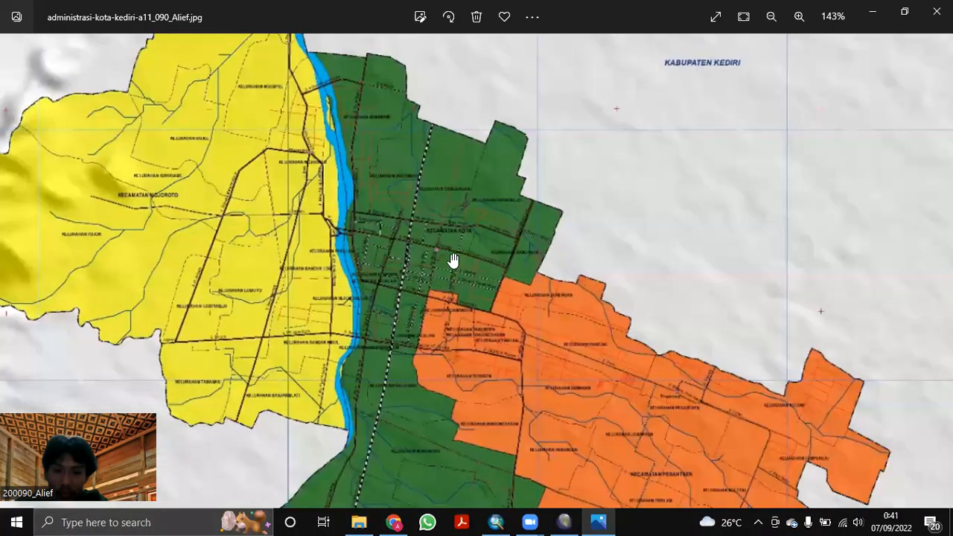
scroll(453, 260, "up", 1)
scroll(294, 241, "down", 2)
left_click_drag(571, 320, 402, 220)
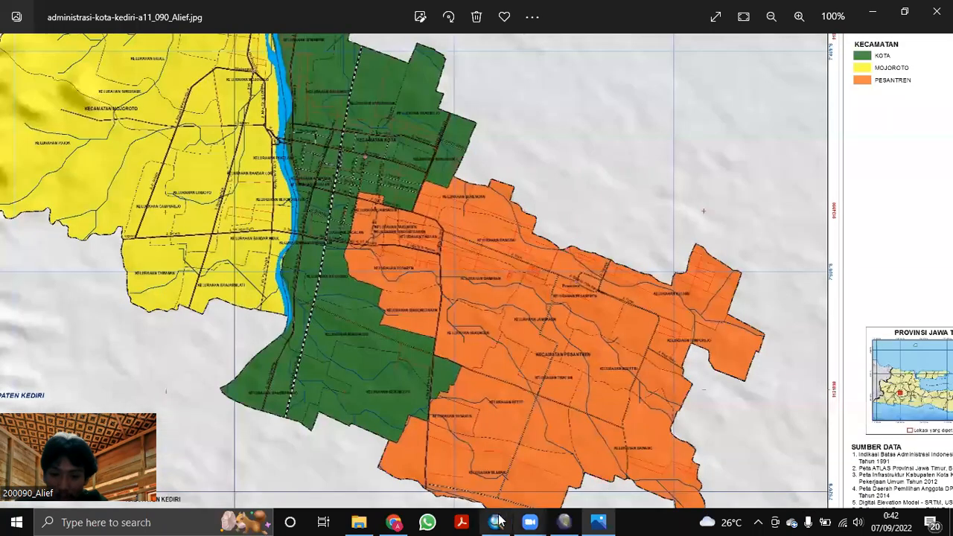
Switch back to ArcMap and set the Keterangan of Titik_Kecamatan record FID 1 to Kecamatan Kota.
left_click(496, 522)
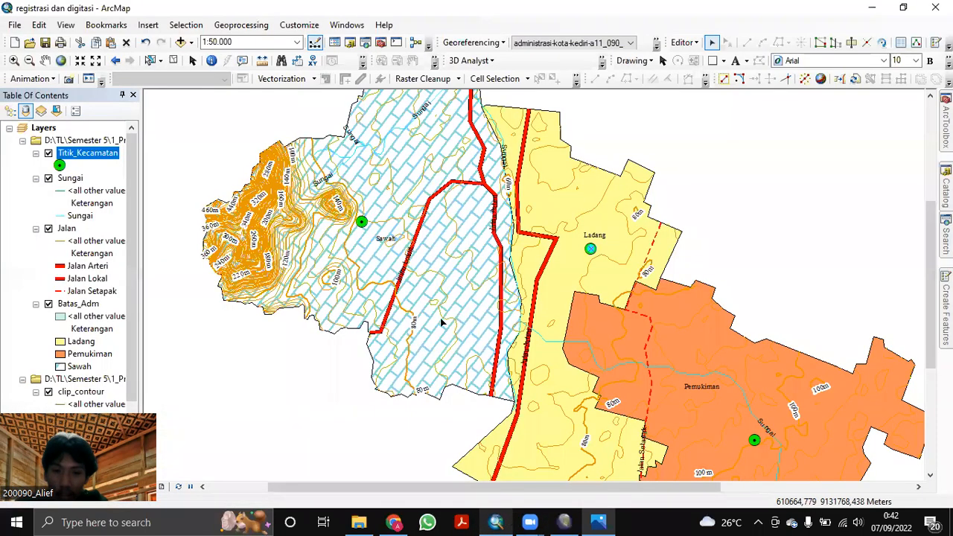
right_click(93, 154)
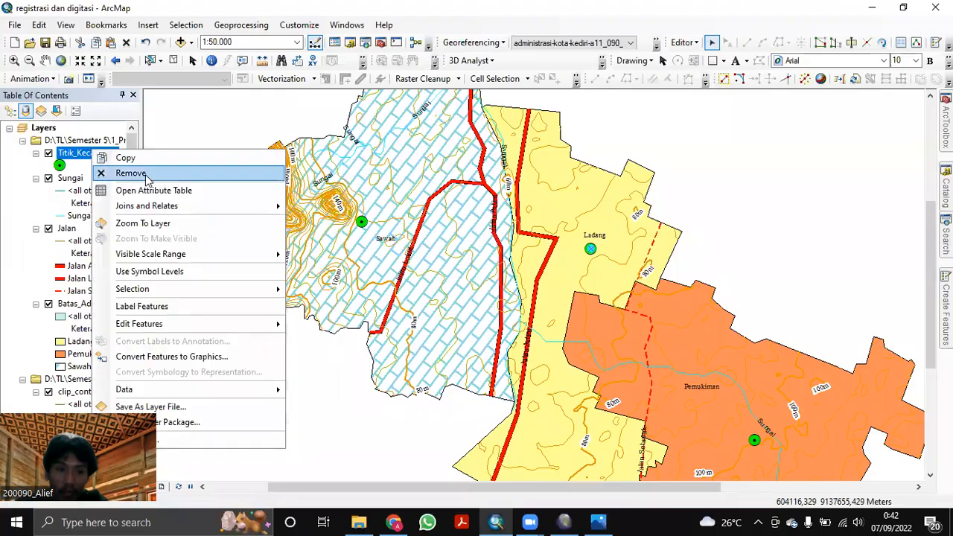
left_click(152, 190)
left_click(135, 65)
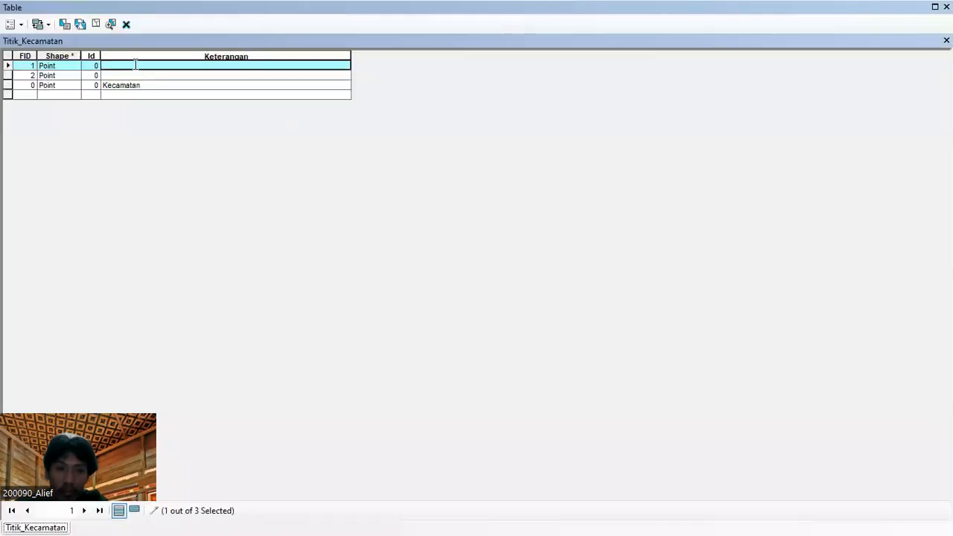
type("Kecamat")
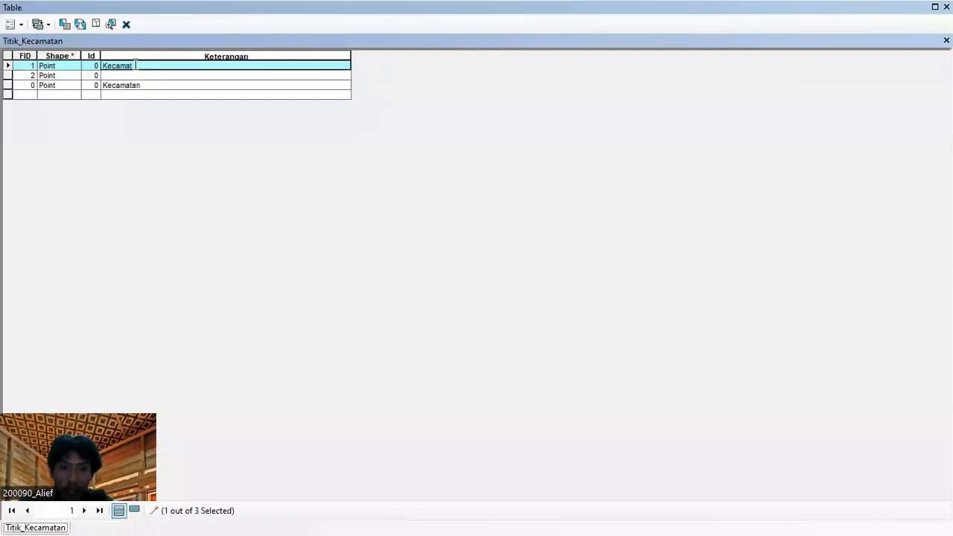
type("an Kota")
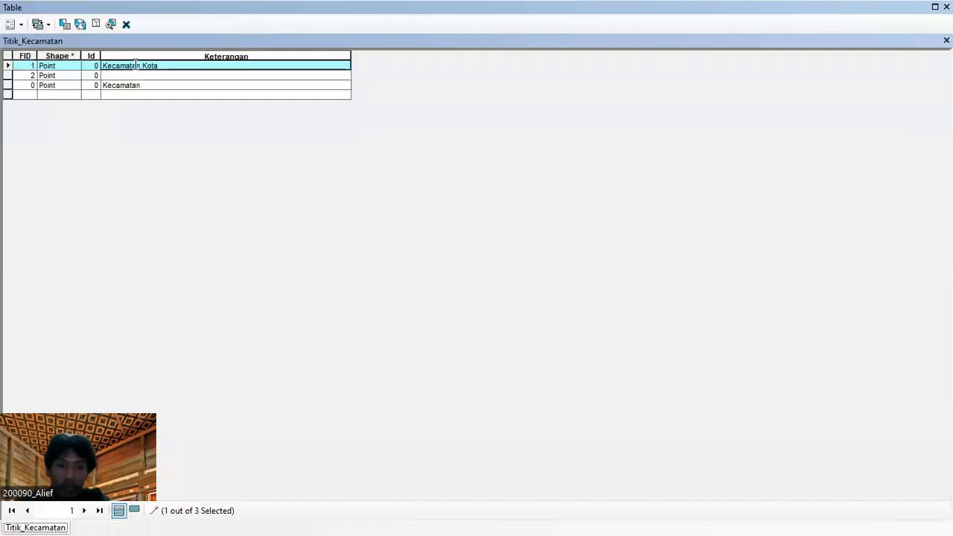
Select record FID 2, close the attribute table and locate the selected point on the map.
left_click(8, 75)
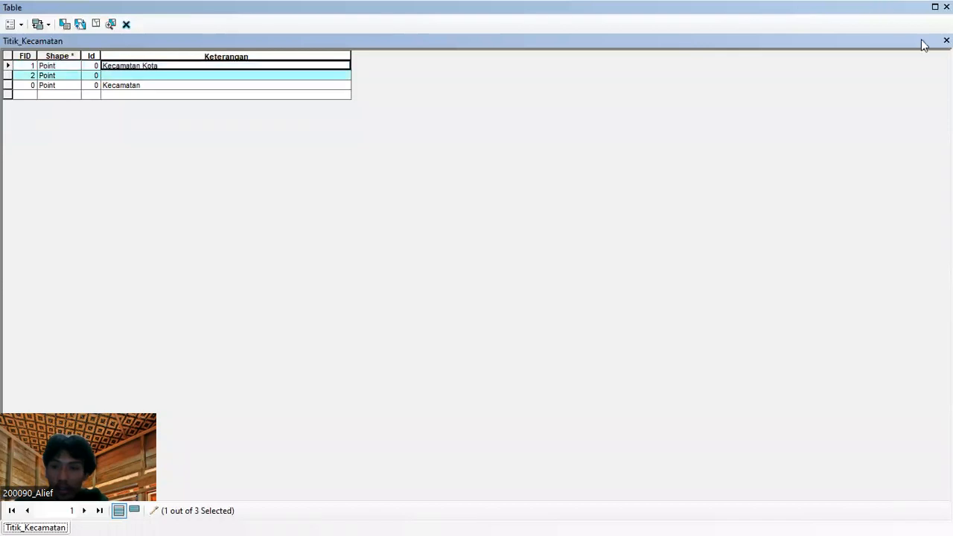
left_click(947, 40)
left_click(947, 6)
scroll(618, 178, "up", 5)
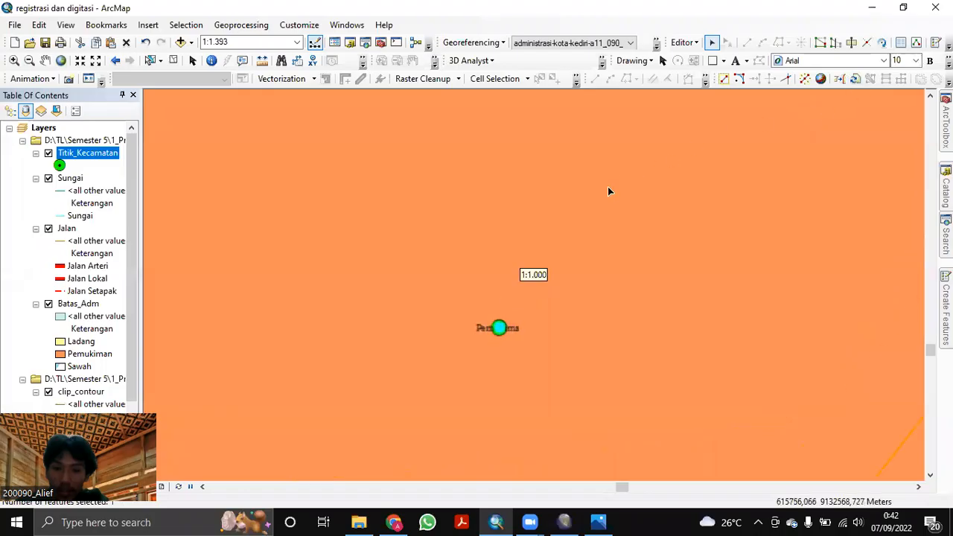
scroll(633, 240, "up", 3)
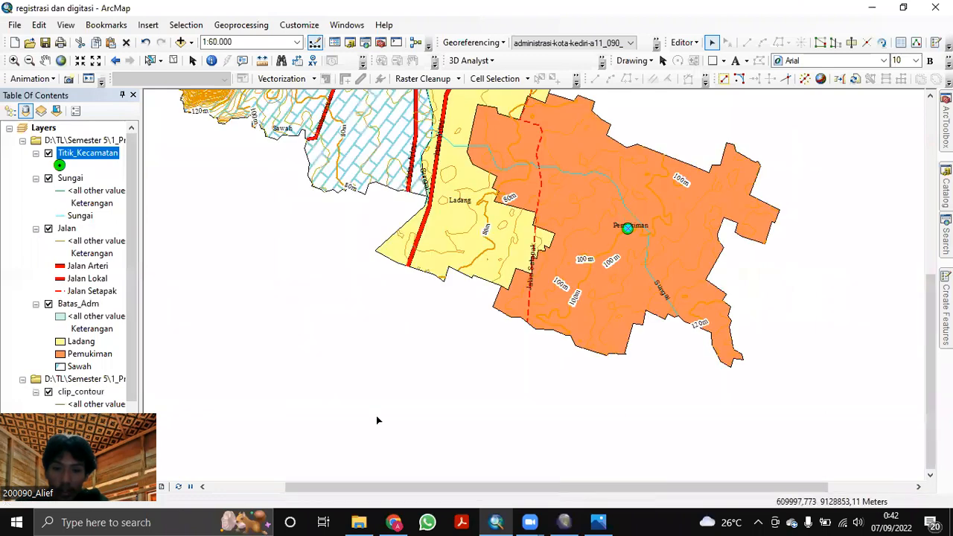
Reopen the Titik_Kecamatan attribute table and set the Keterangan of record FID 2 to Kecamatan Pesantren.
right_click(73, 155)
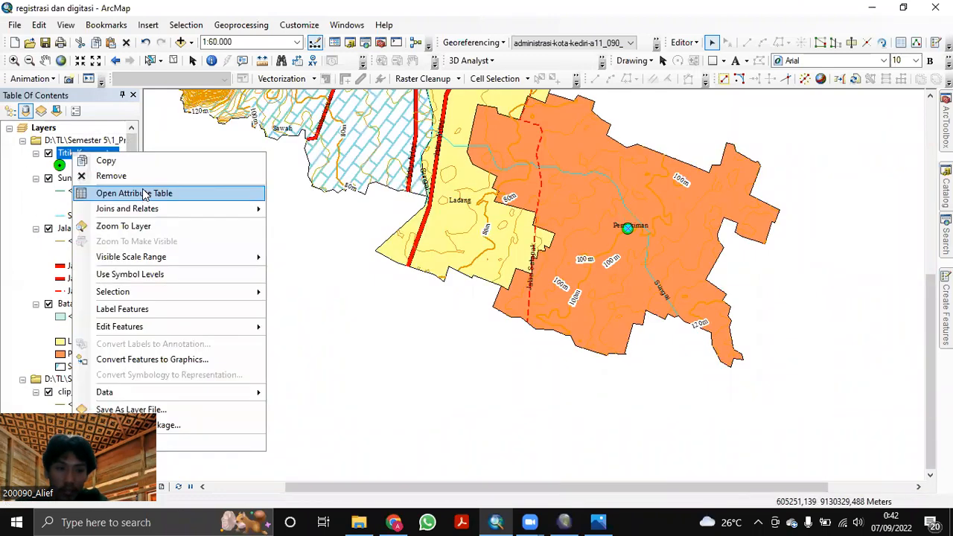
left_click(146, 193)
left_click(157, 76)
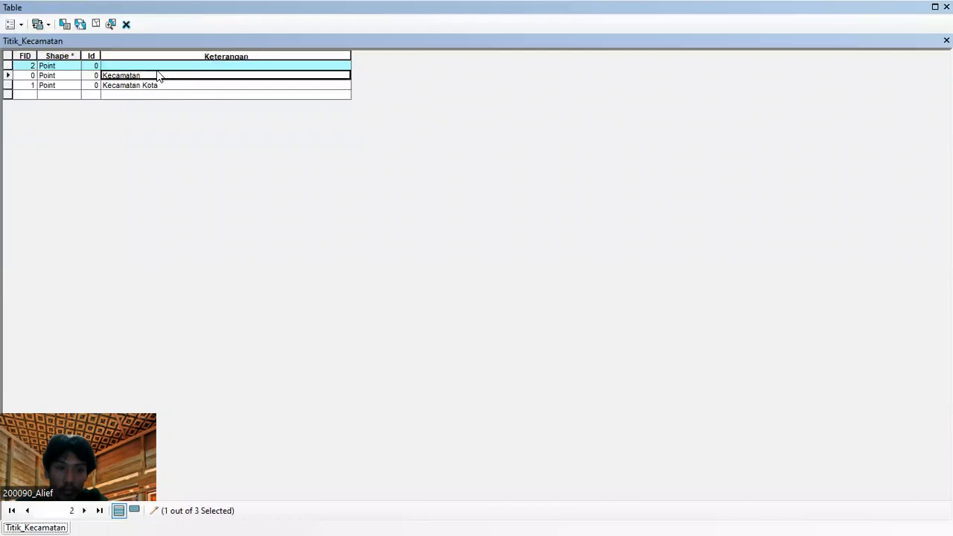
left_click(161, 67)
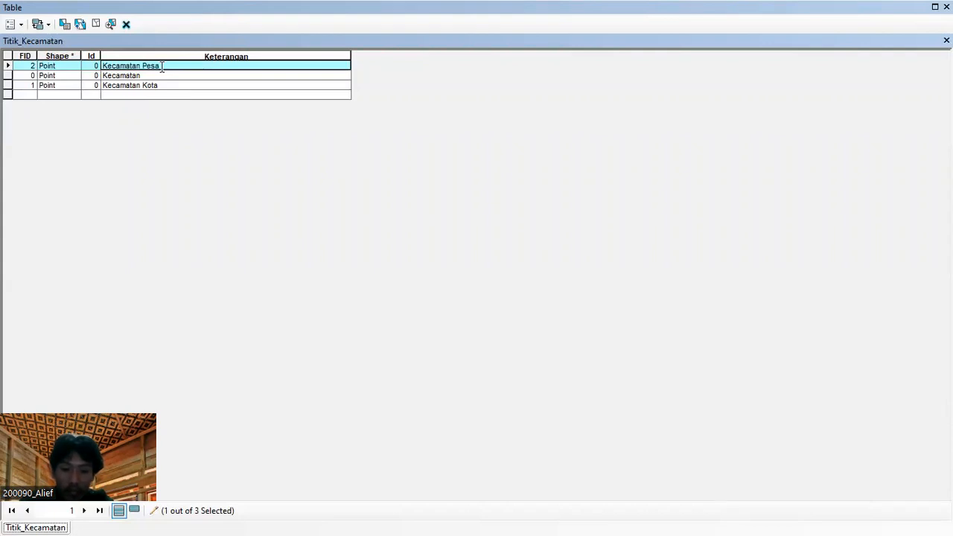
Complete the Keterangan of record FID 0 as Kecamatan Mojoroto and close the attribute table.
left_click(161, 76)
left_click(160, 75)
left_click(160, 75)
type("Mojoroto")
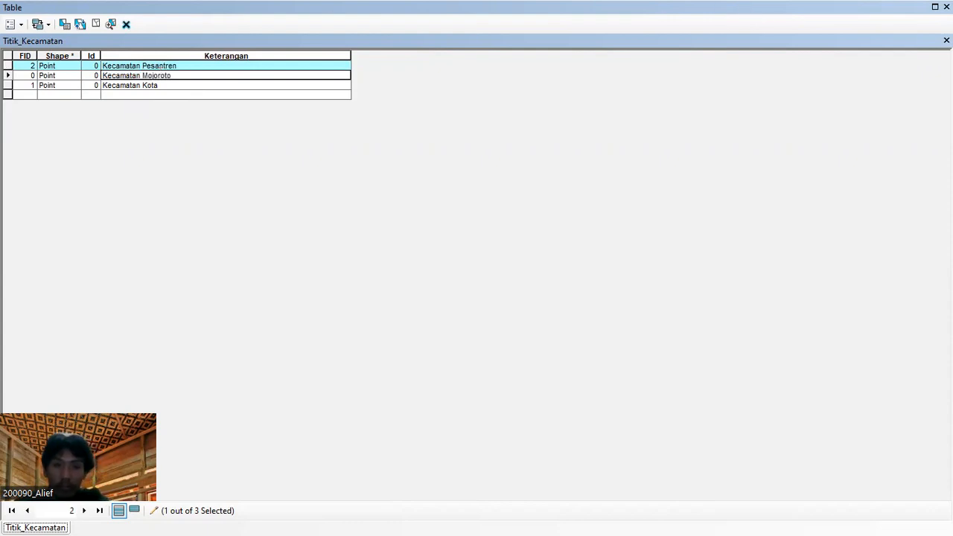
left_click(946, 41)
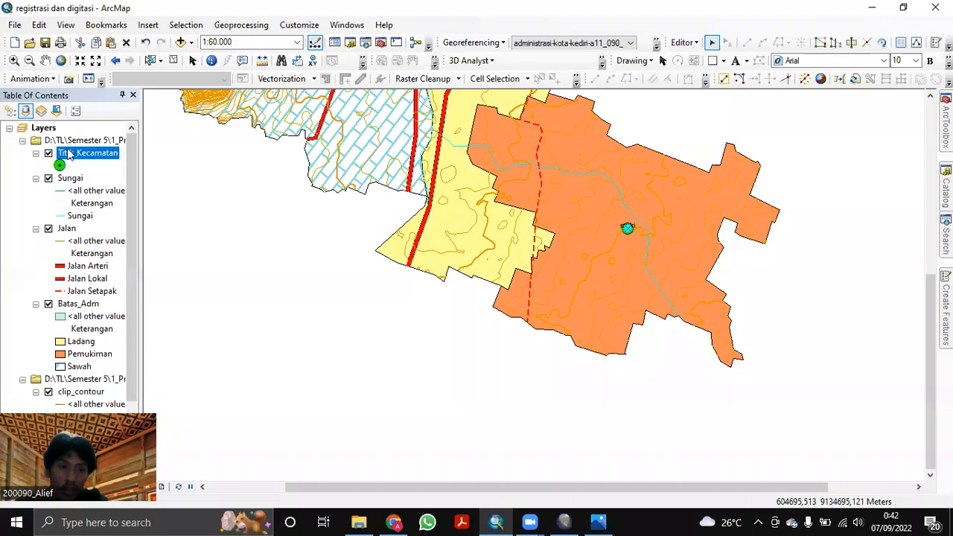
Symbolize the Titik_Kecamatan layer by unique values of the Keterangan field and add all its values.
right_click(69, 153)
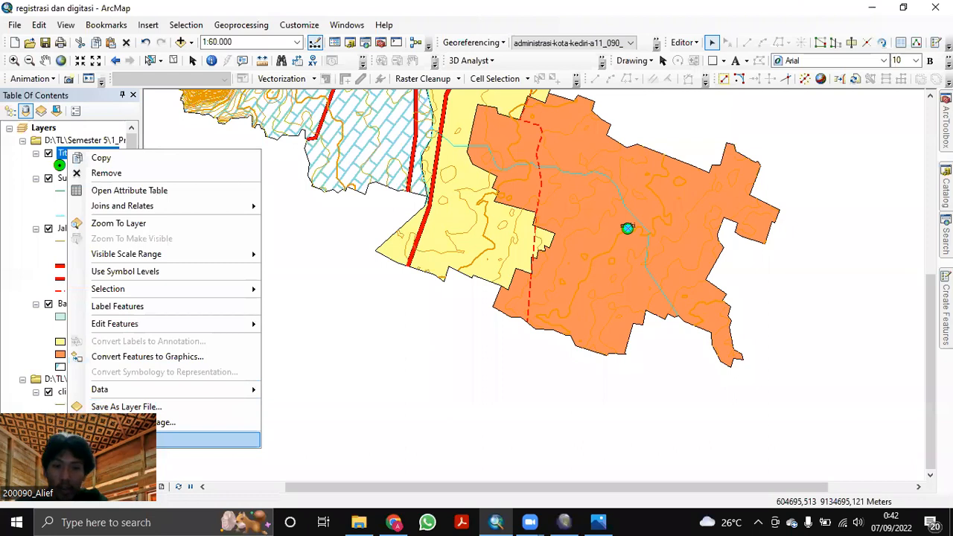
left_click(208, 440)
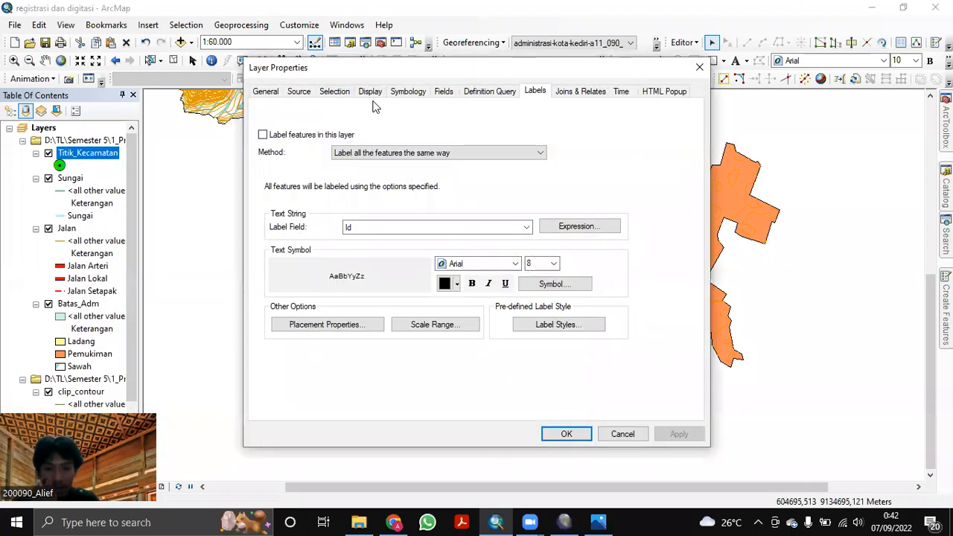
left_click(395, 92)
left_click(277, 127)
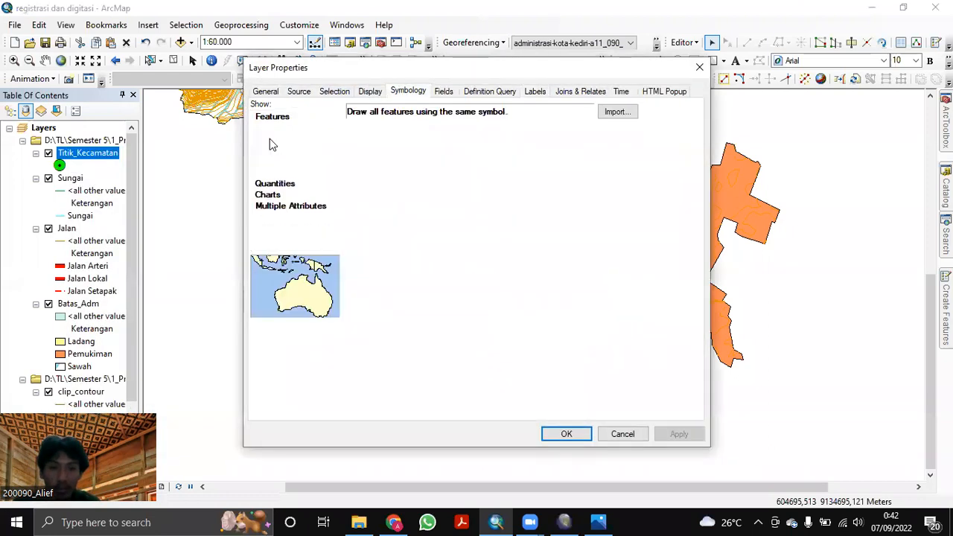
left_click(429, 141)
left_click(419, 160)
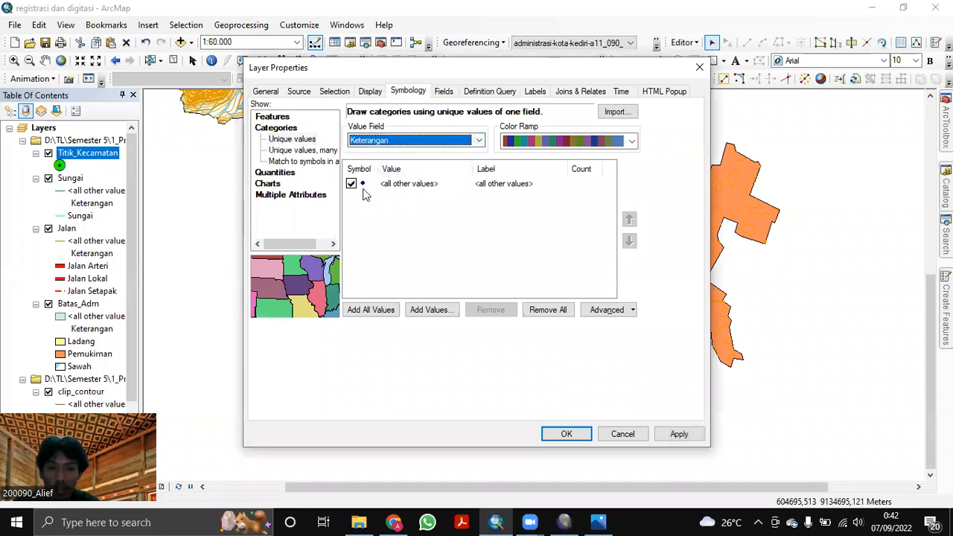
left_click(386, 308)
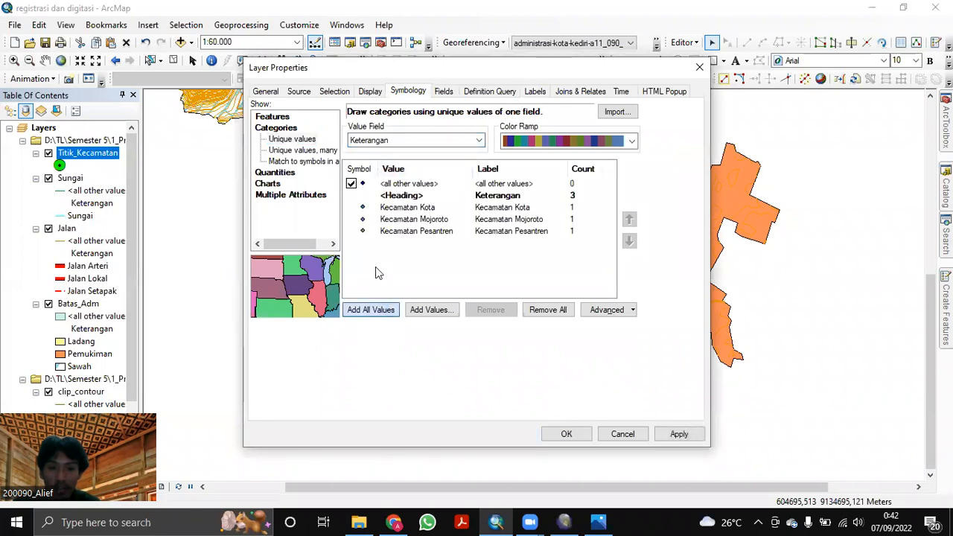
Open the symbol choices for the Kecamatan Kota value, search all styles for "kecamatan" and clear the search.
double_click(363, 209)
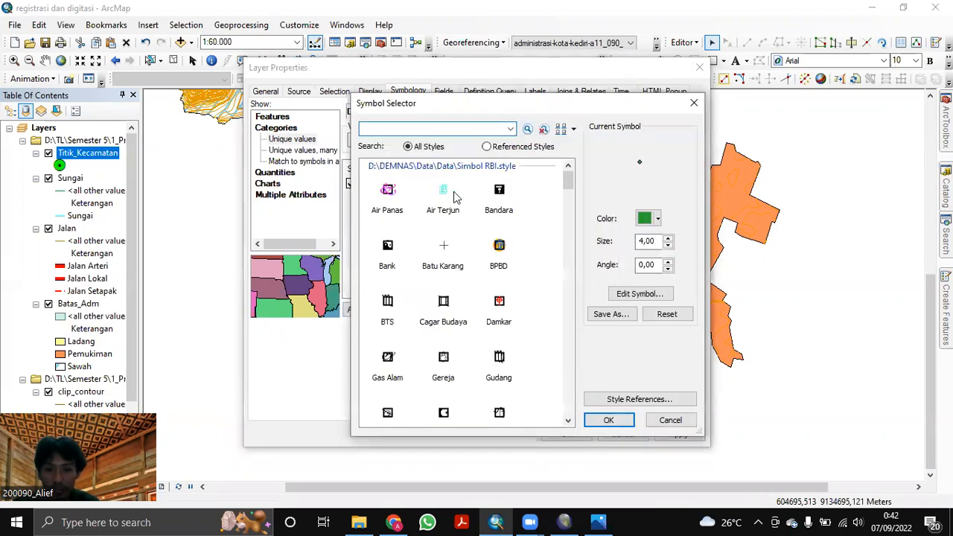
type("kecamatan")
key("Return")
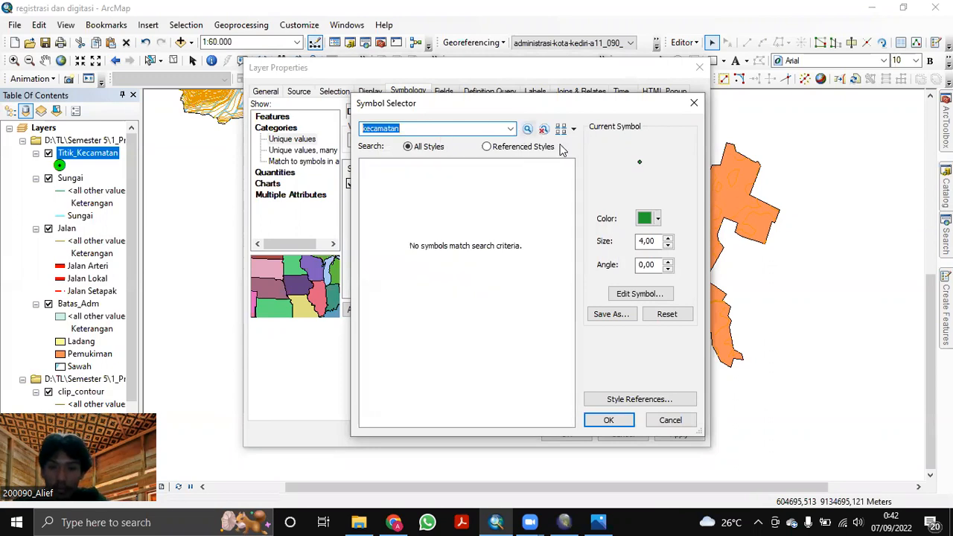
left_click(511, 129)
left_click(467, 141)
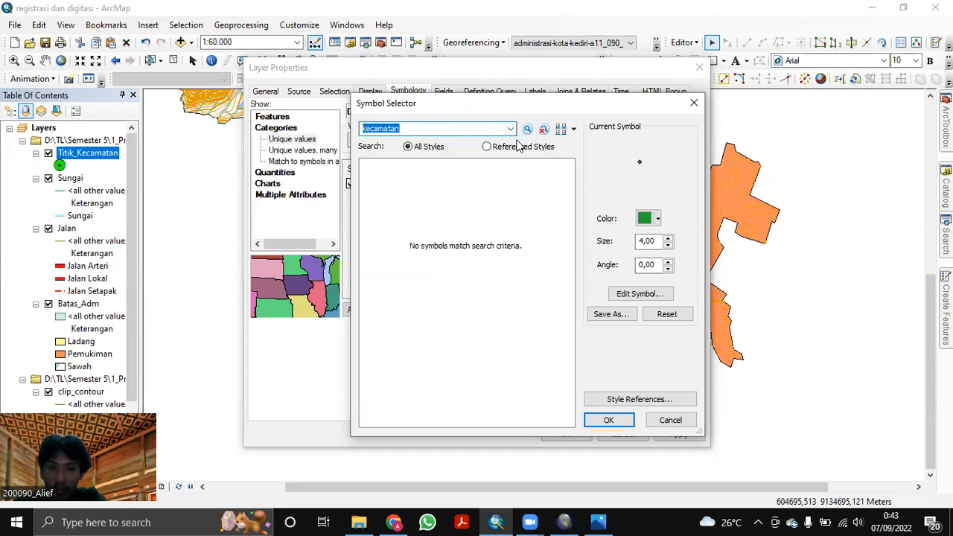
key("BackSpace")
key("Return")
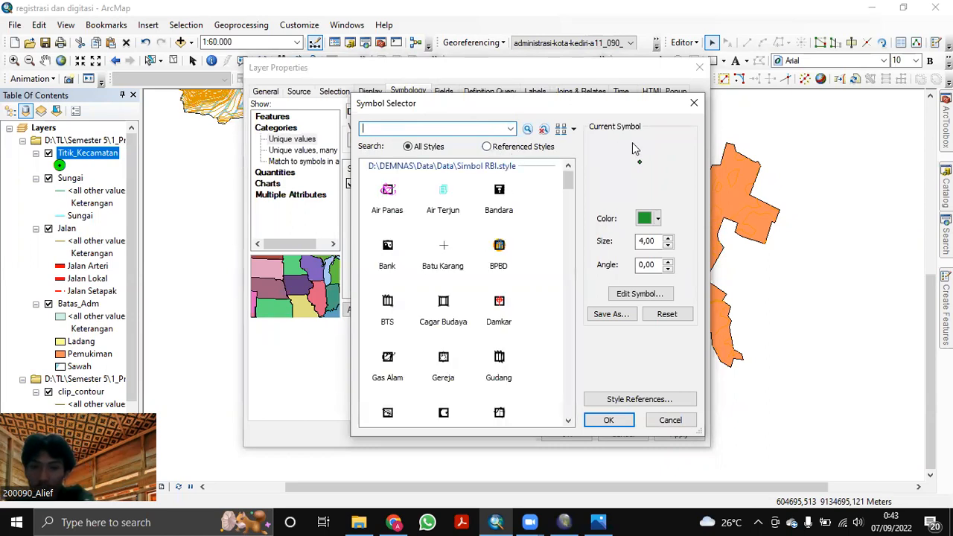
Browse the Simbol RBI style and assign the Kantor Camat symbol to the Kecamatan Kota value.
scroll(451, 242, "down", 10)
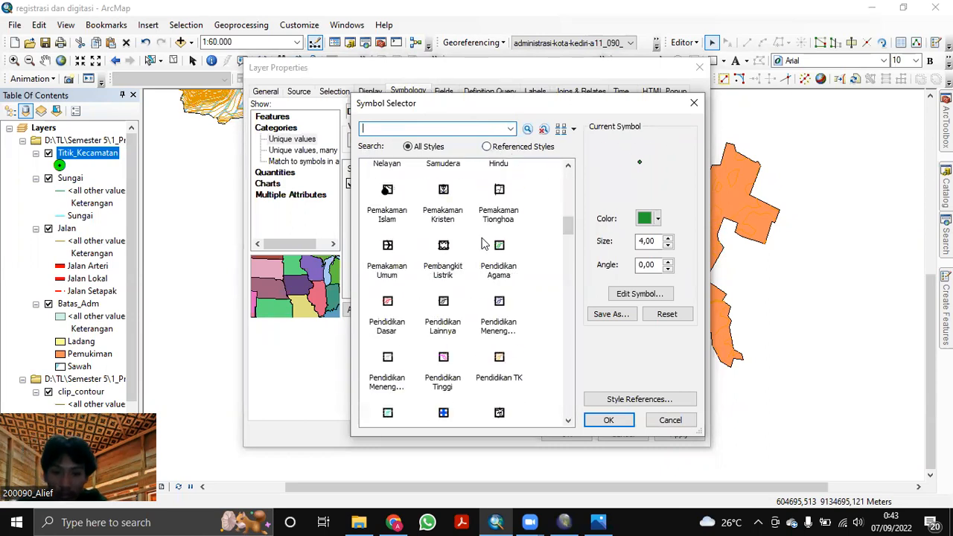
scroll(447, 268, "down", 1)
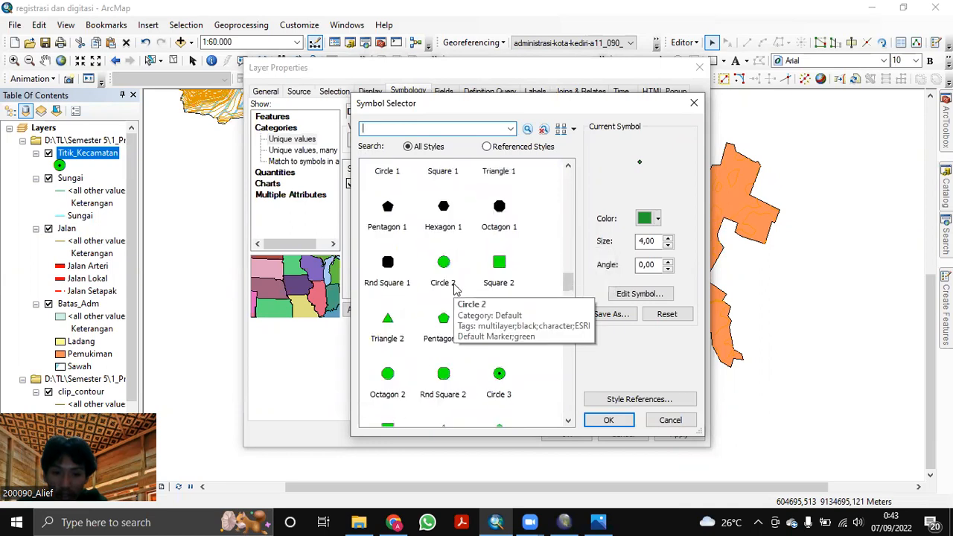
scroll(454, 279, "up", 3)
scroll(483, 279, "up", 2)
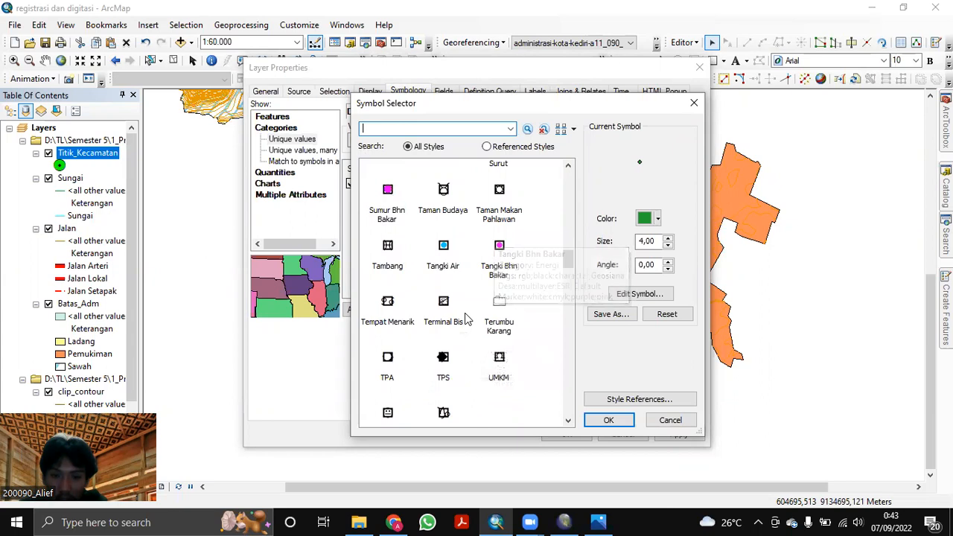
scroll(469, 313, "down", 2)
scroll(468, 319, "up", 4)
scroll(466, 319, "up", 5)
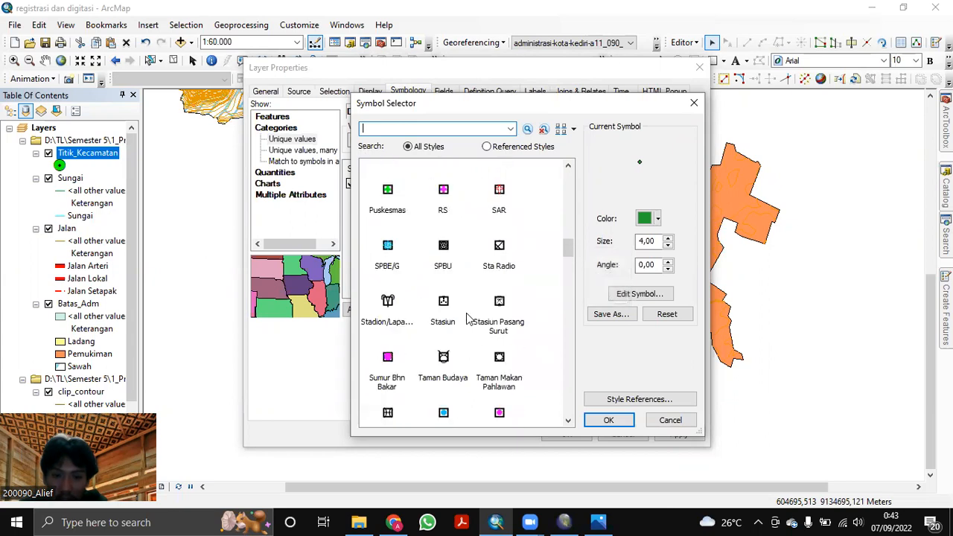
scroll(492, 301, "up", 6)
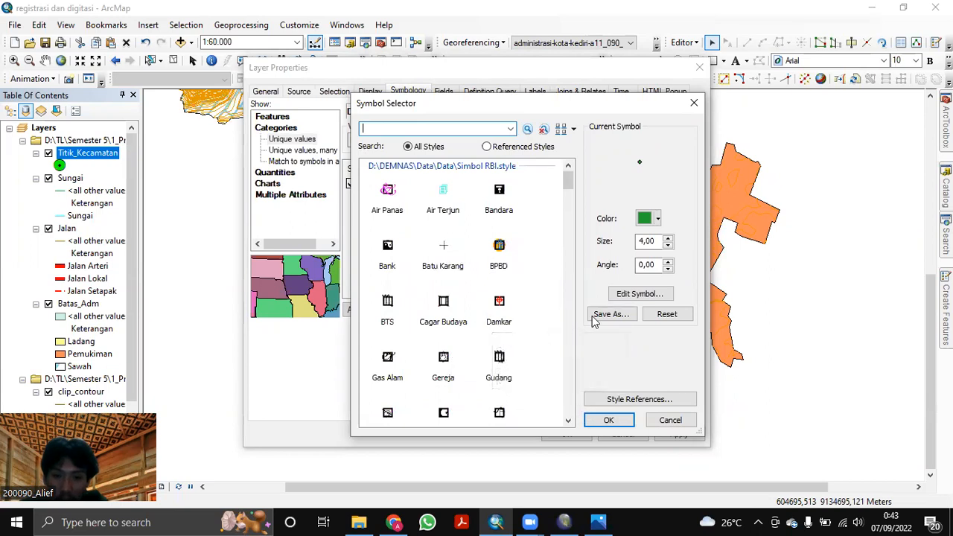
scroll(521, 328, "down", 2)
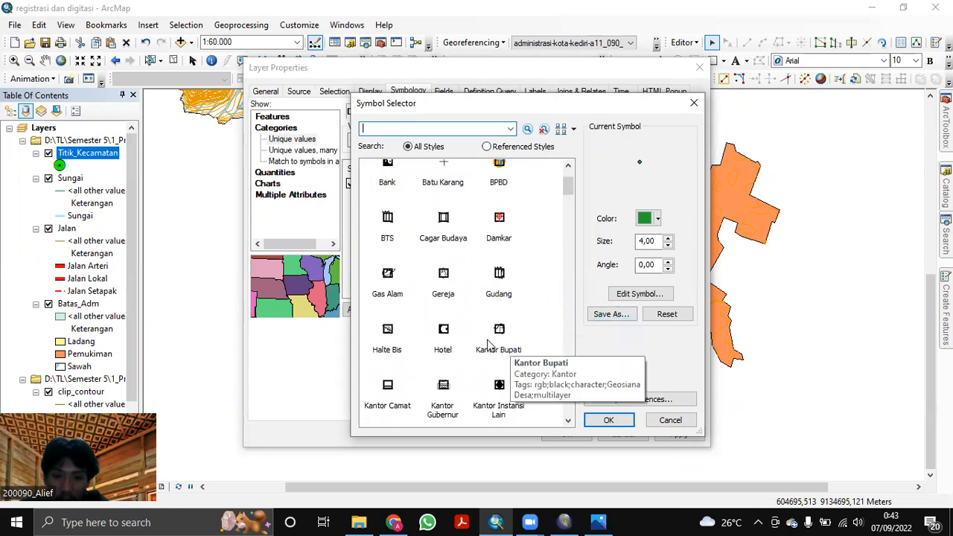
scroll(492, 339, "down", 2)
left_click(387, 328)
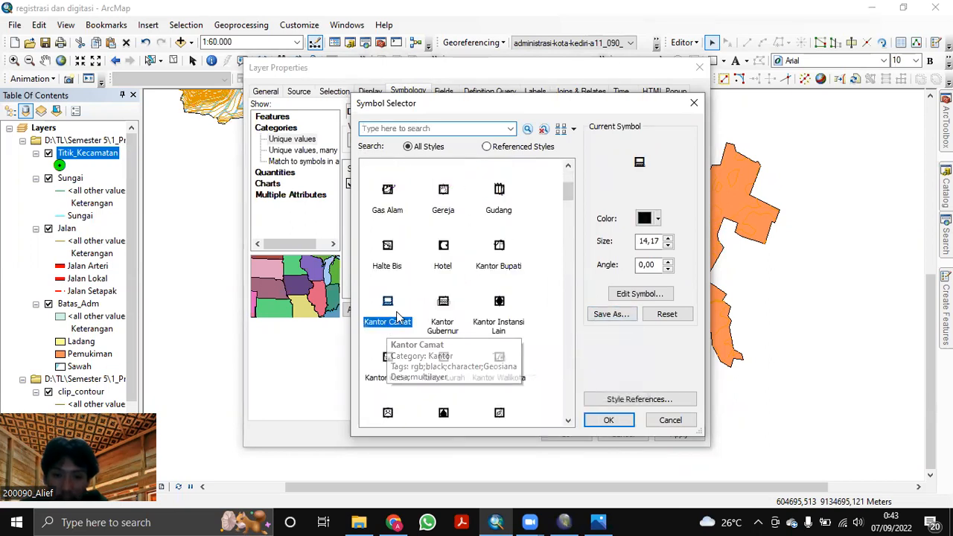
left_click(608, 420)
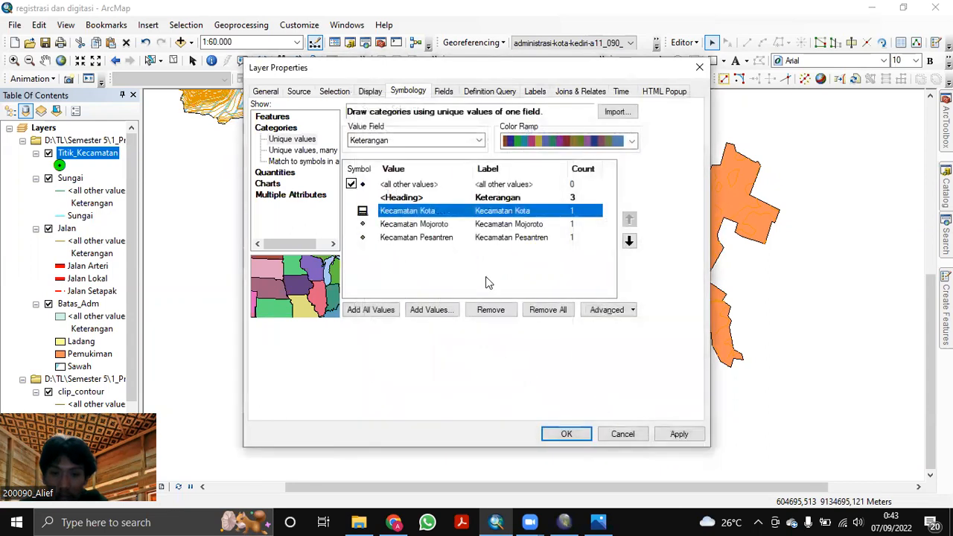
Assign the Kantor Camat symbol to the Kecamatan Mojoroto value.
double_click(363, 225)
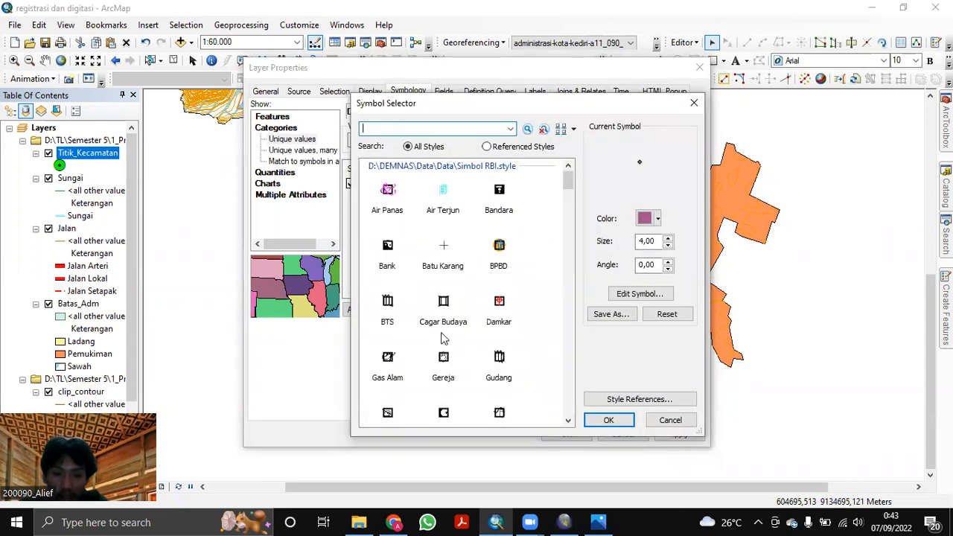
scroll(443, 339, "down", 2)
left_click(387, 388)
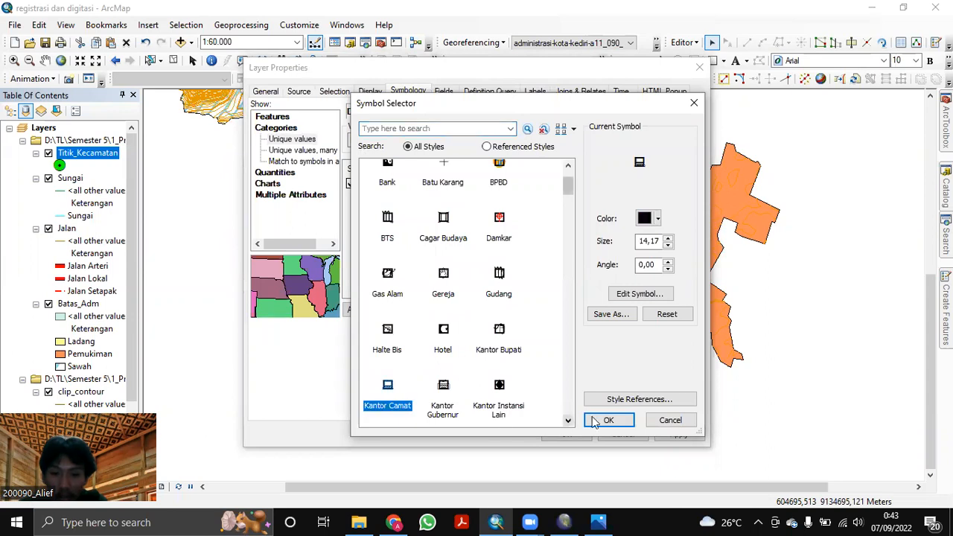
left_click(609, 420)
Assign the Kantor Camat symbol to the Kecamatan Pesantren value and apply the symbology to the layer.
double_click(366, 237)
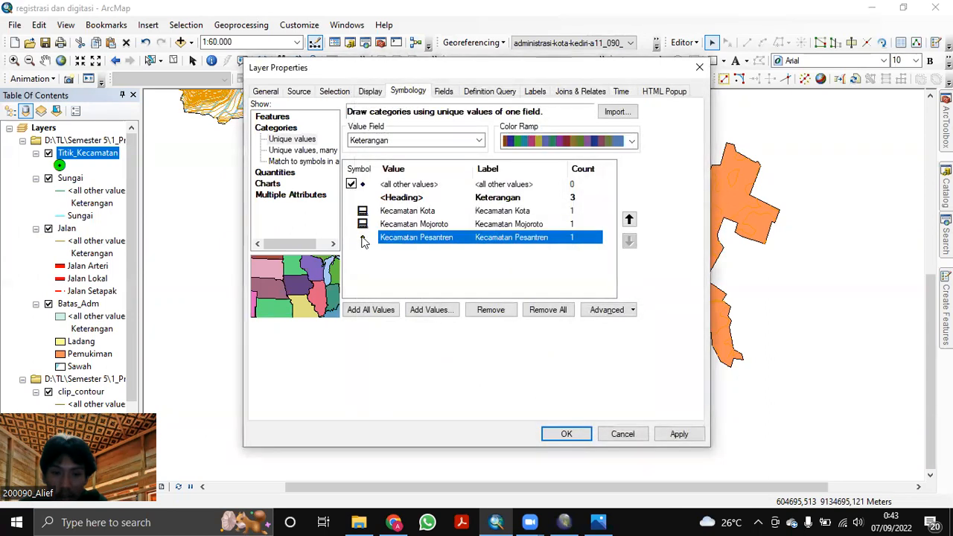
scroll(420, 290, "down", 2)
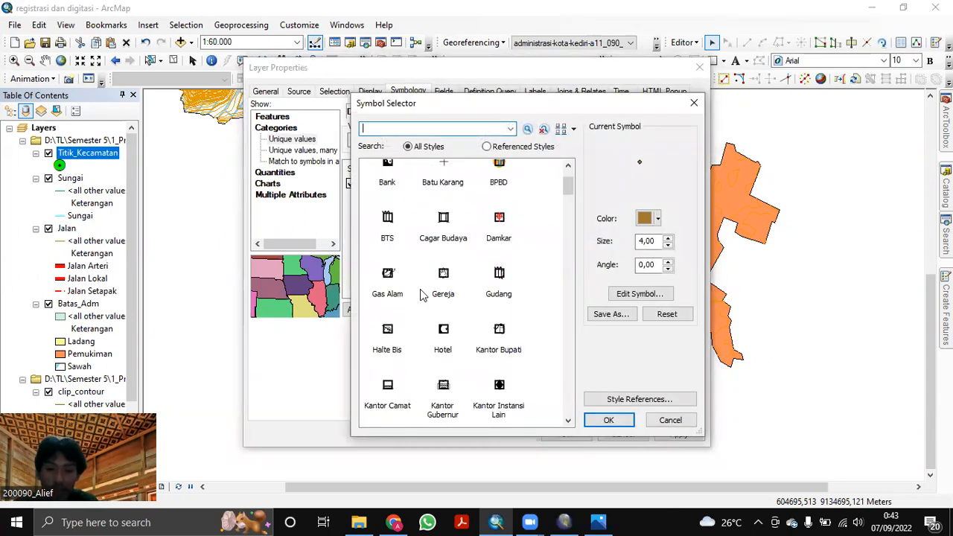
left_click(388, 389)
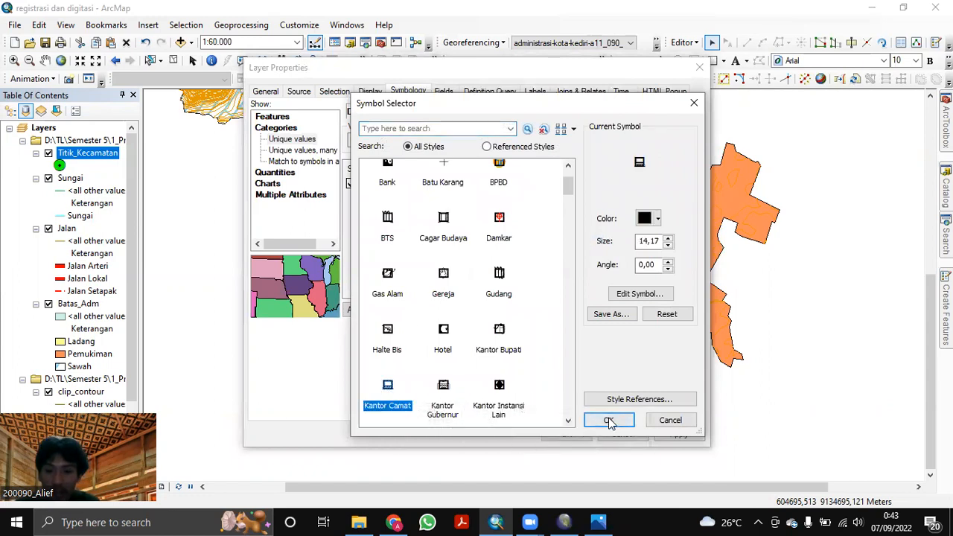
left_click(608, 420)
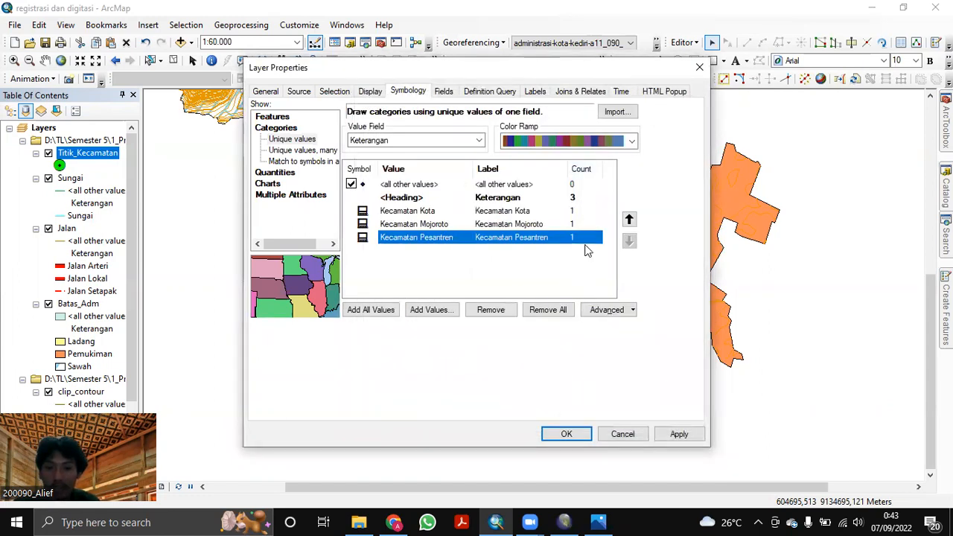
left_click(672, 431)
Turn on labels for the Titik_Kecamatan layer using the Keterangan field and set the label font to Times New Roman.
left_click(535, 91)
left_click(288, 112)
left_click(412, 203)
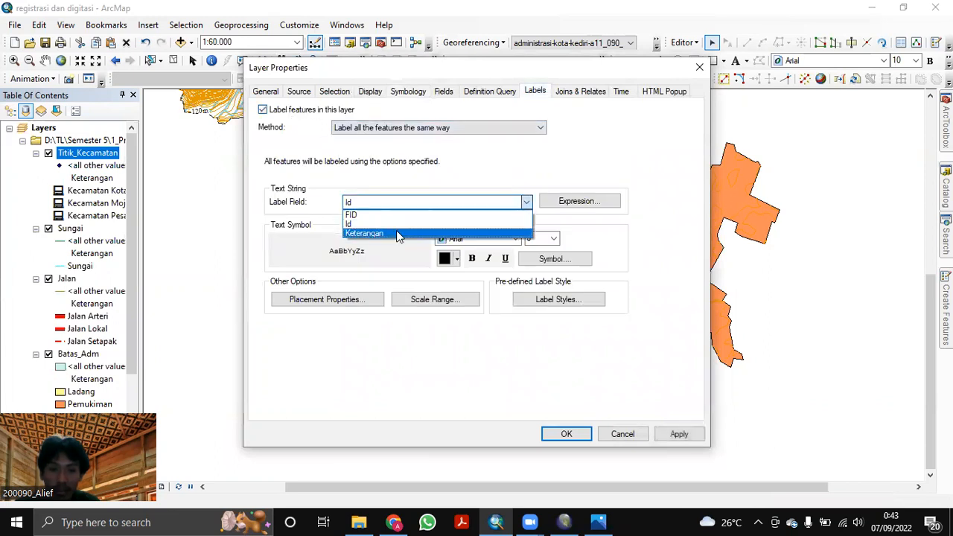
left_click(396, 230)
left_click(496, 239)
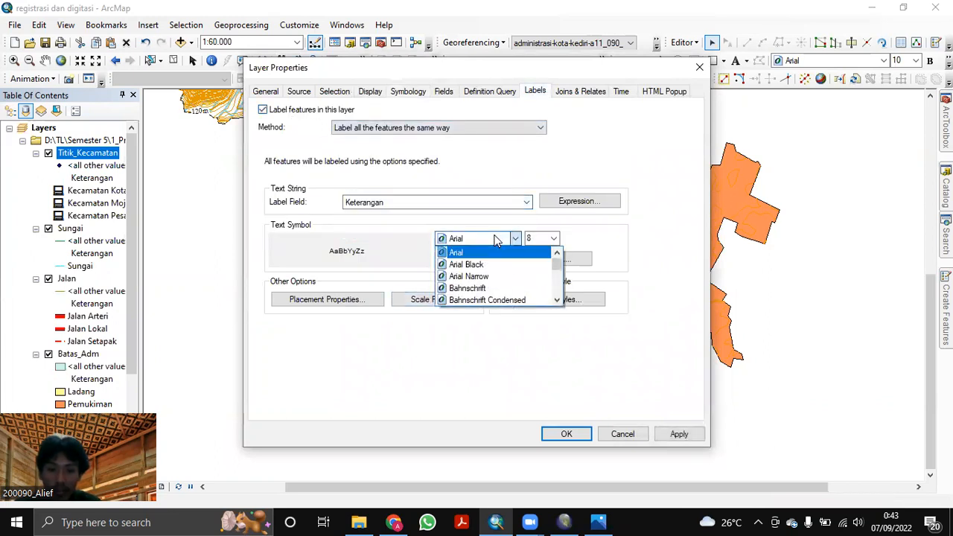
left_click(490, 238)
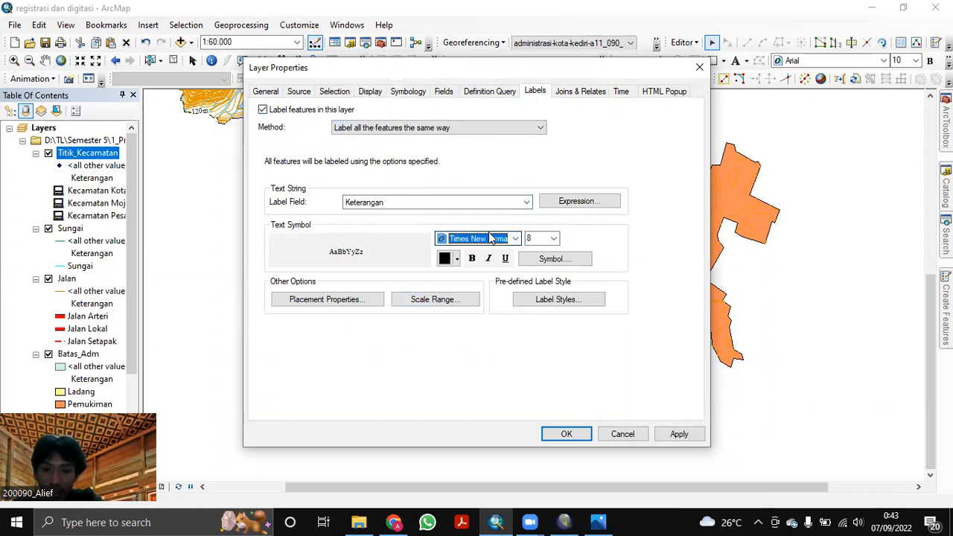
Review the label placement and conflict detection settings, keep the horizontal offset around the point, and apply the layer properties.
left_click(375, 299)
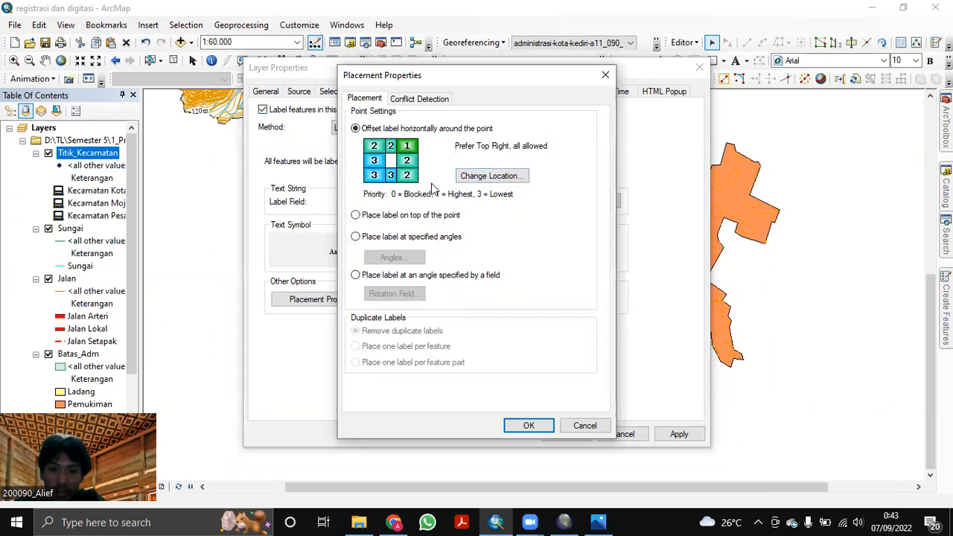
left_click(431, 99)
left_click(369, 100)
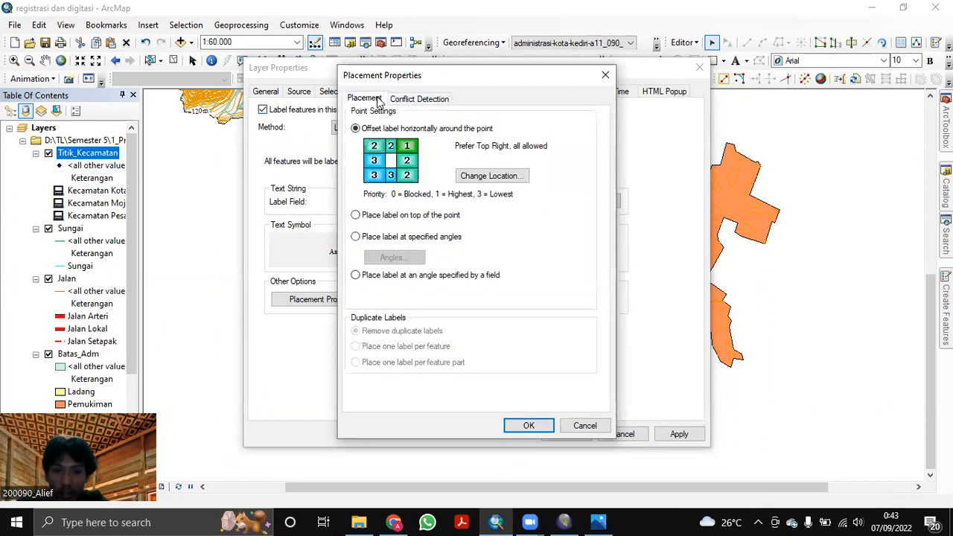
left_click(529, 426)
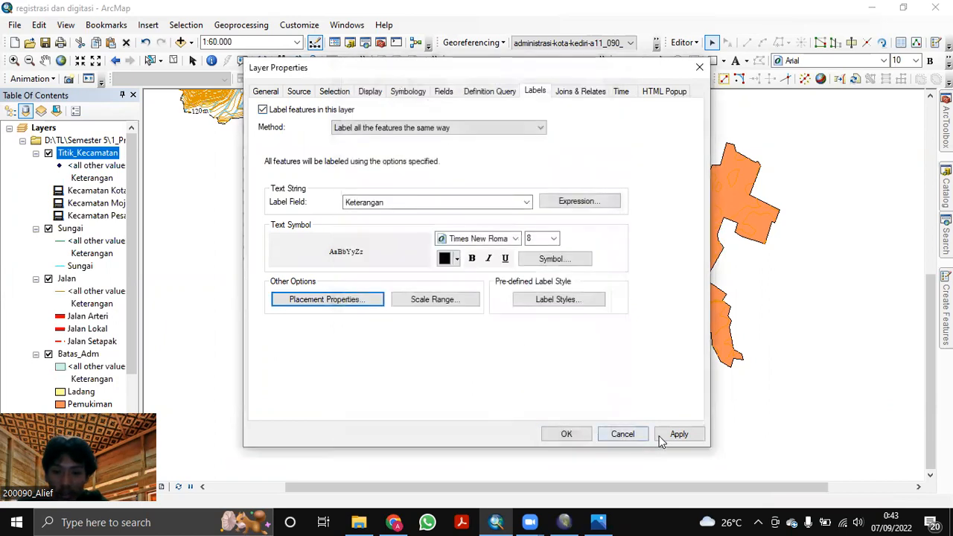
left_click(670, 435)
left_click(569, 435)
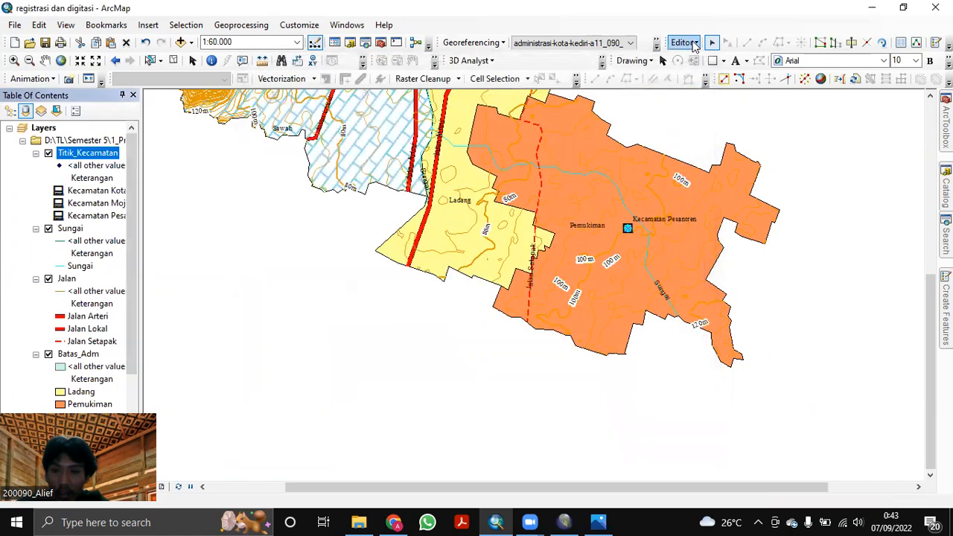
Save the edits and stop the editing session.
left_click(683, 43)
left_click(712, 92)
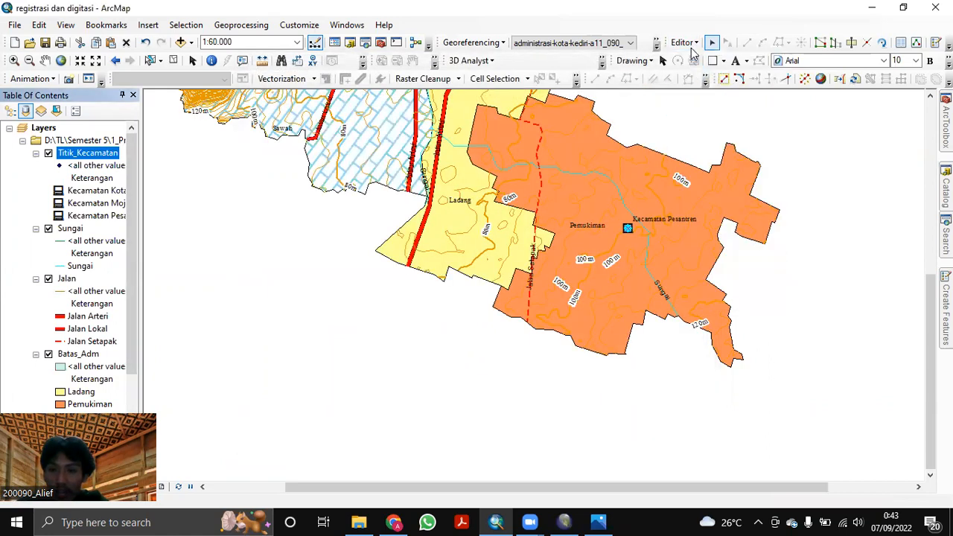
left_click(682, 43)
left_click(714, 73)
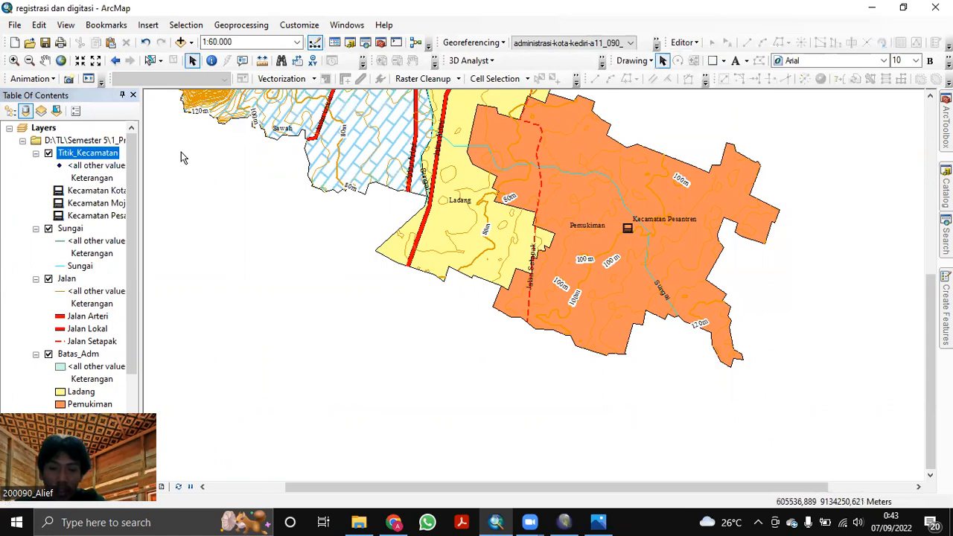
Inspect the symbols and labels of the three kecamatan points across the Kediri city map.
left_click_drag(265, 185, 301, 256)
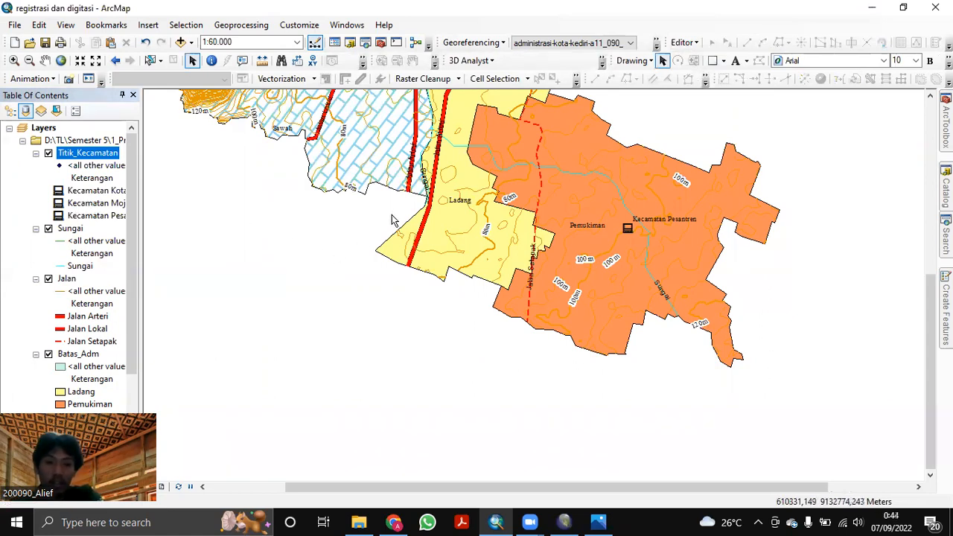
left_click(45, 61)
scroll(489, 285, "down", 4)
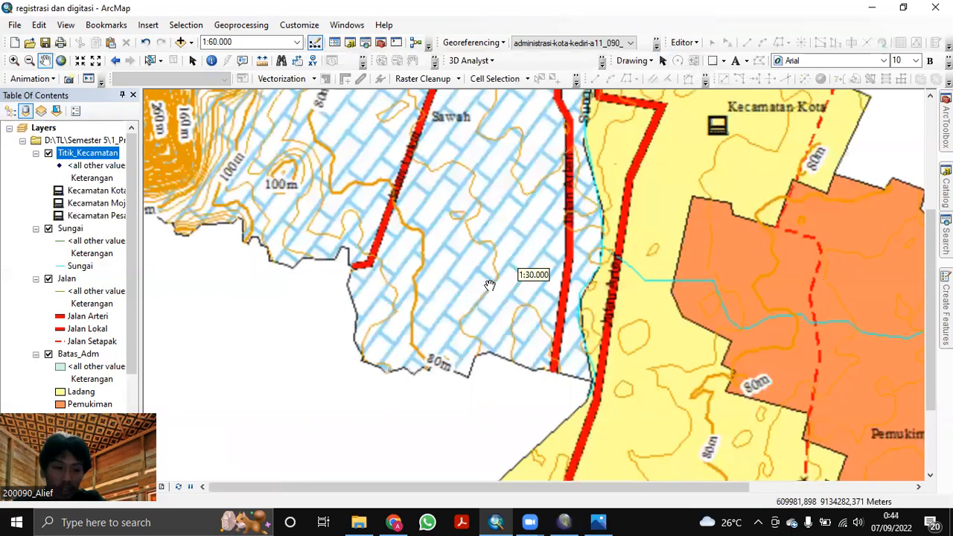
scroll(489, 286, "up", 4)
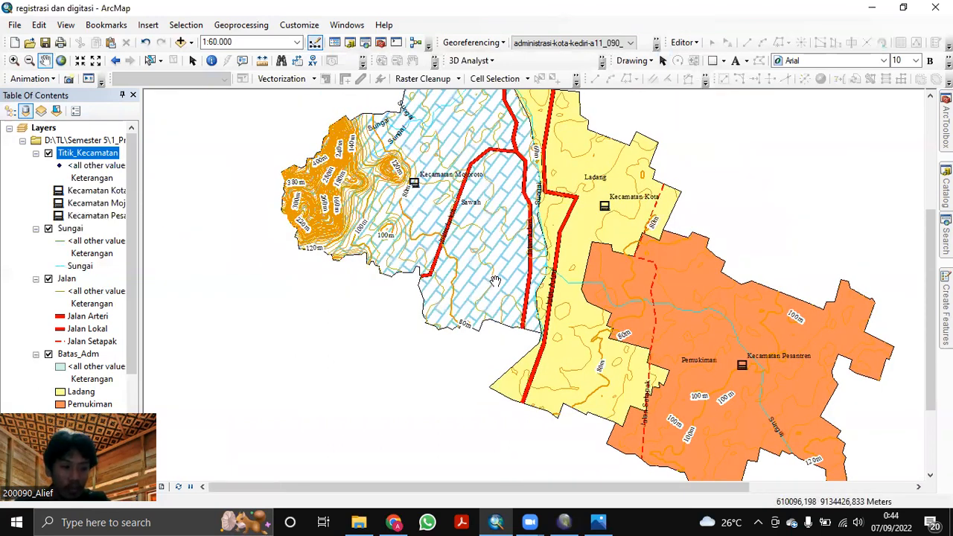
left_click_drag(504, 274, 489, 267)
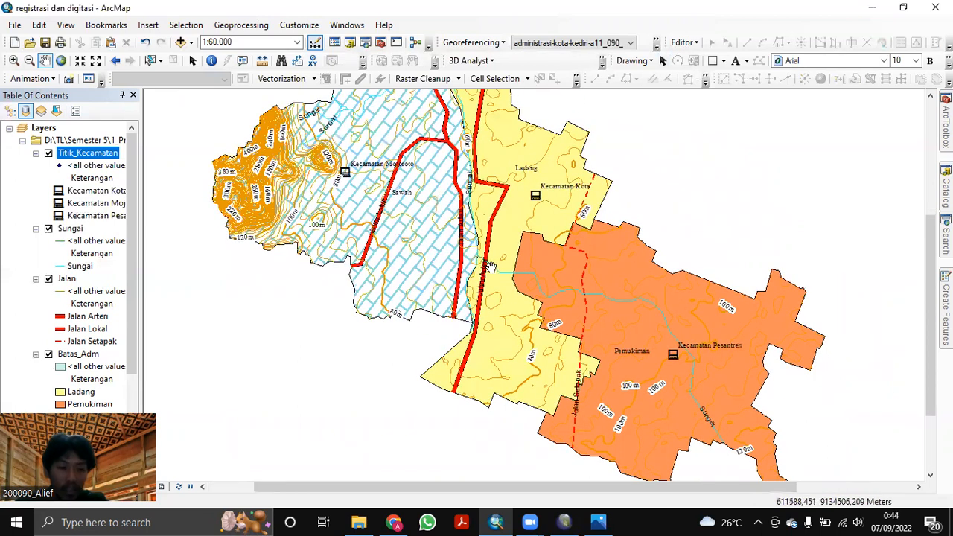